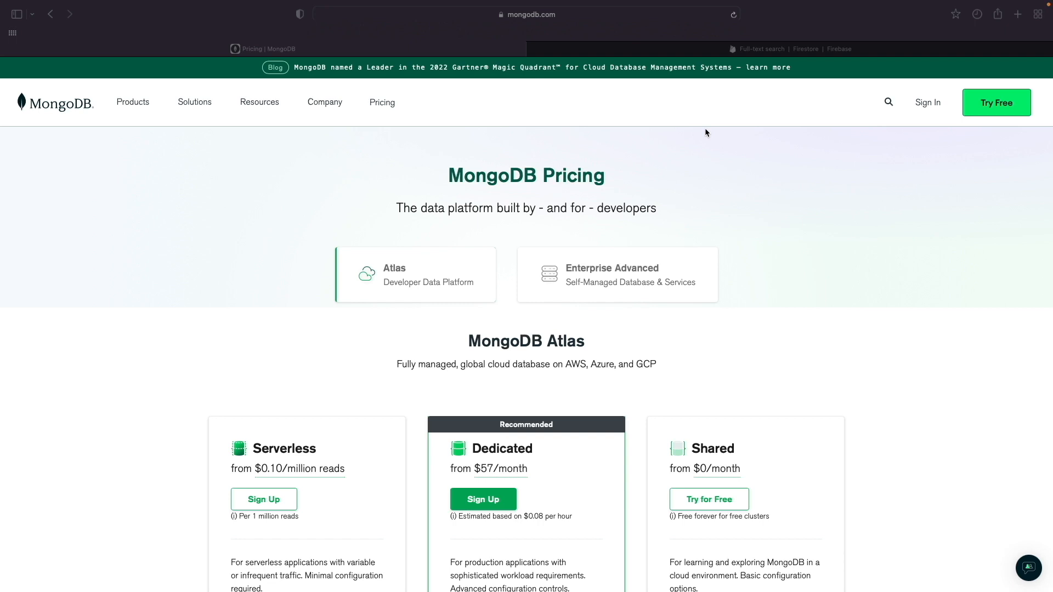
# Review the Firestore full-text search documentation and compare the features of the MongoDB Atlas pricing plans
pyautogui.click(785, 51)
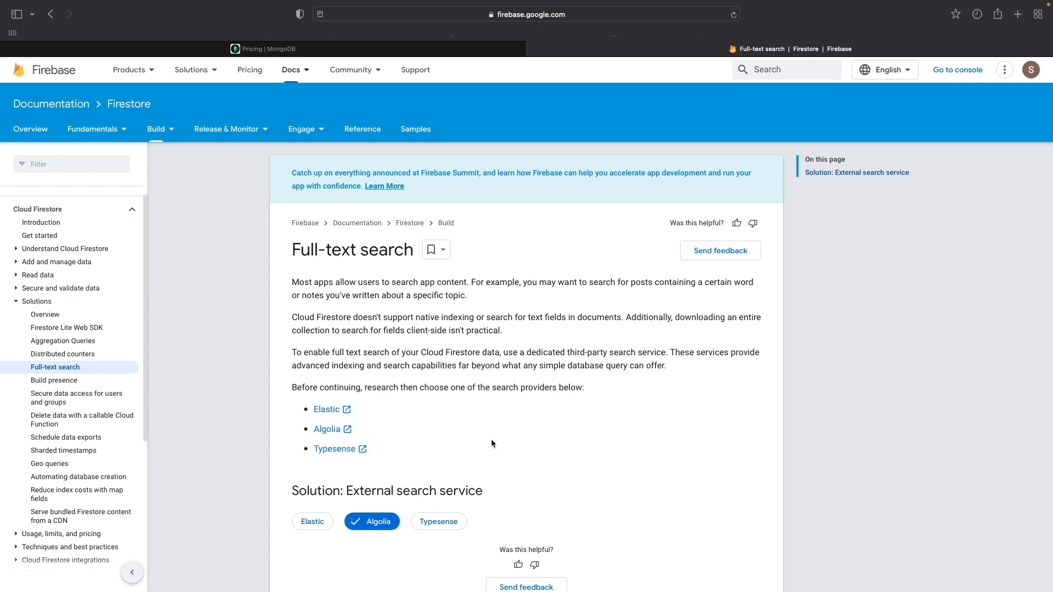
pyautogui.hotkey('ctrl', 'shift', 'Tab')
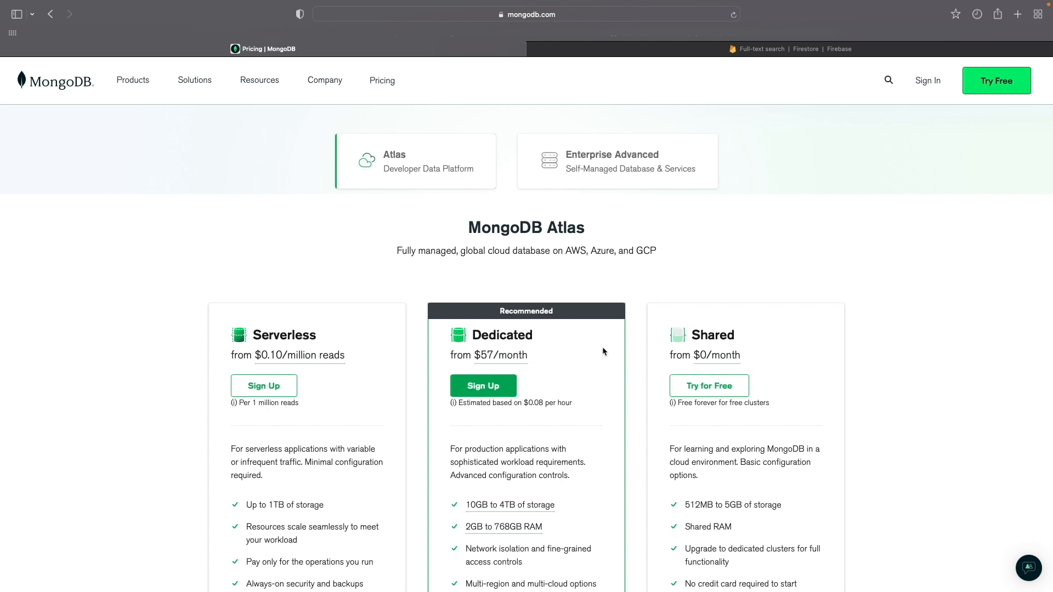
pyautogui.scroll(-3, 605, 348)
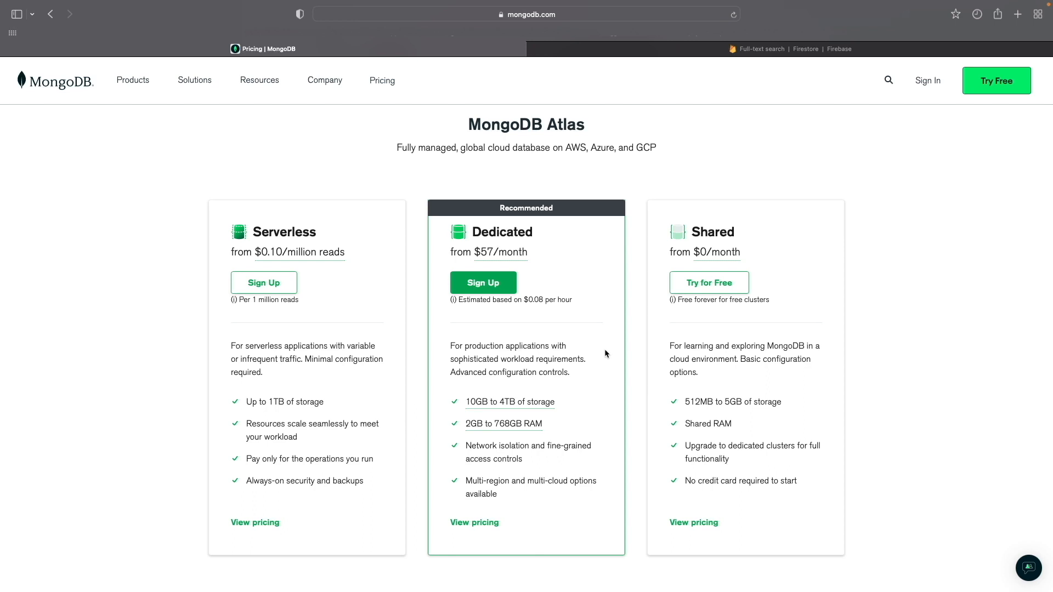
pyautogui.scroll(-20, 604, 348)
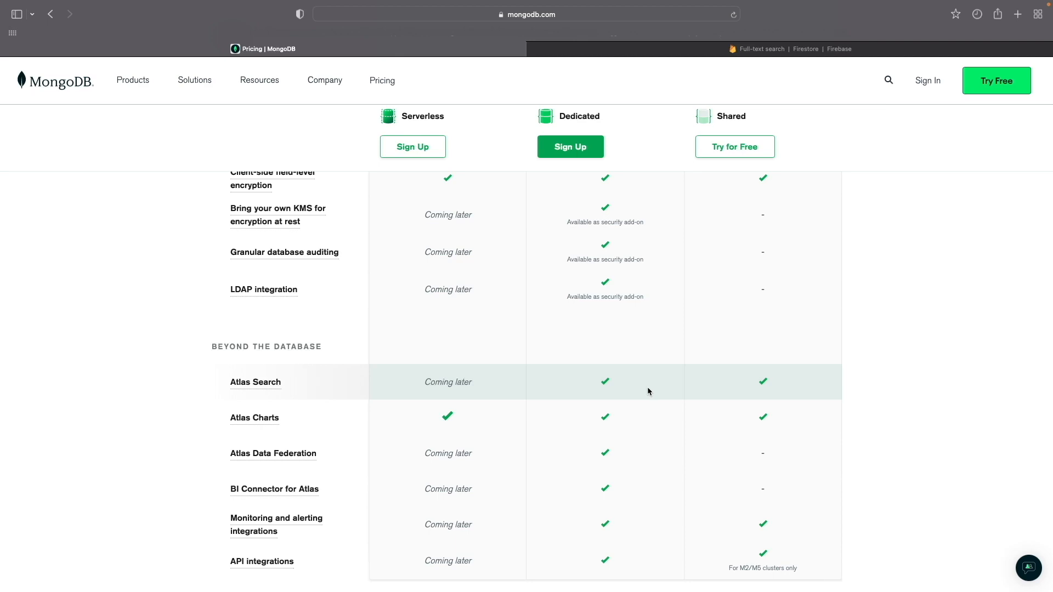
pyautogui.scroll(20, 647, 387)
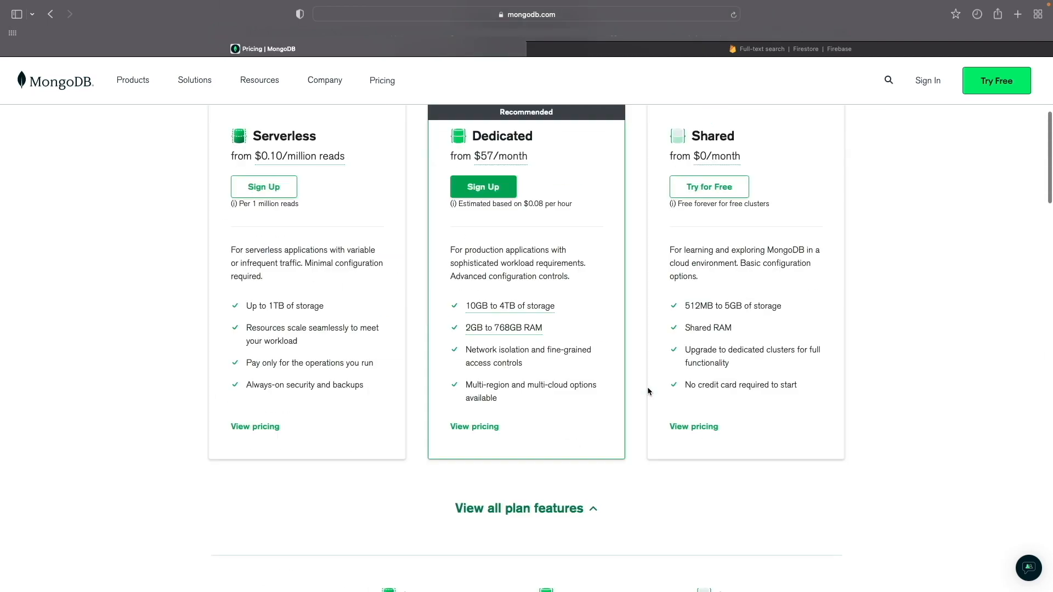
# Go to the MongoDB home page and log in with the Google account
pyautogui.click(53, 104)
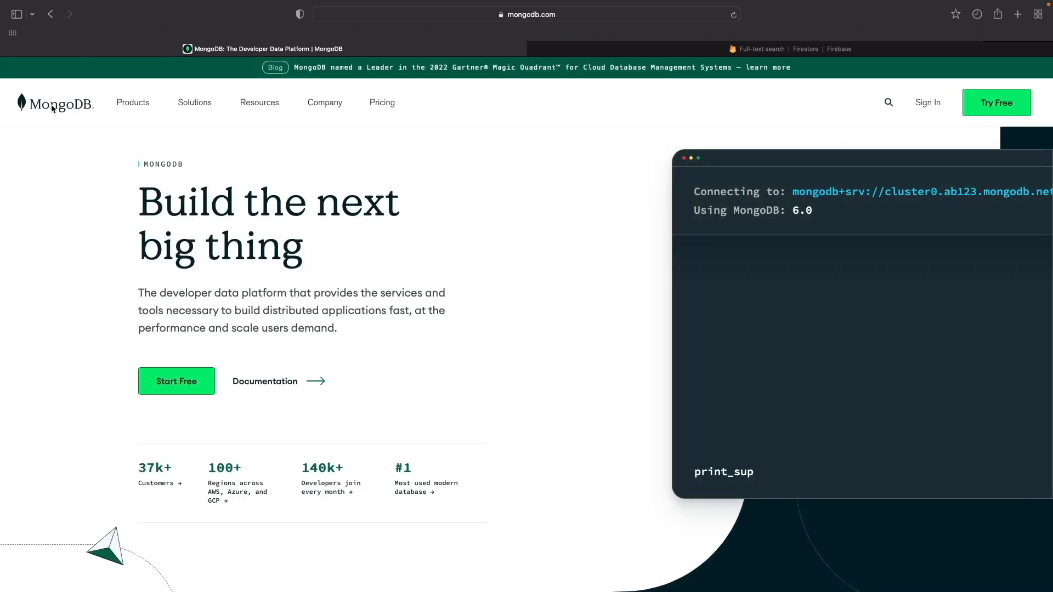
pyautogui.click(936, 103)
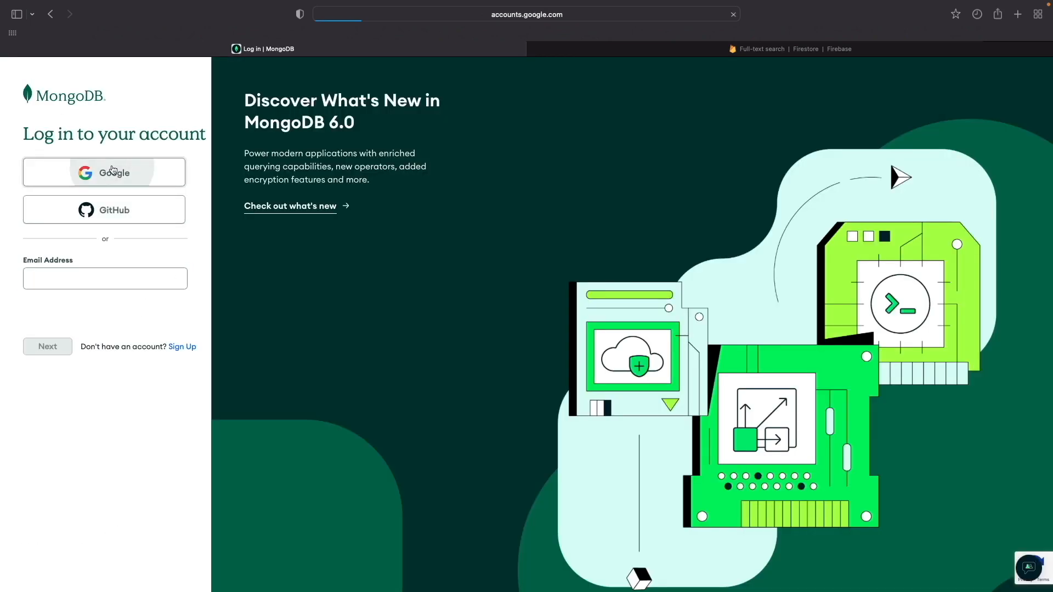
pyautogui.click(104, 173)
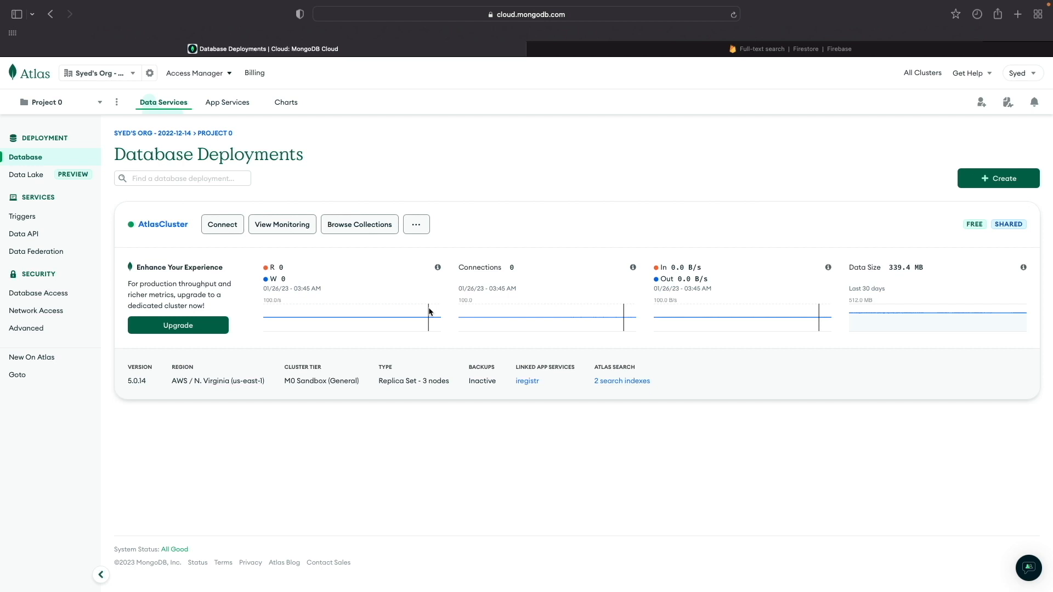
# Open the search indexes of the iregistrdb.business collection and start creating a search index with the Visual Editor
pyautogui.click(350, 228)
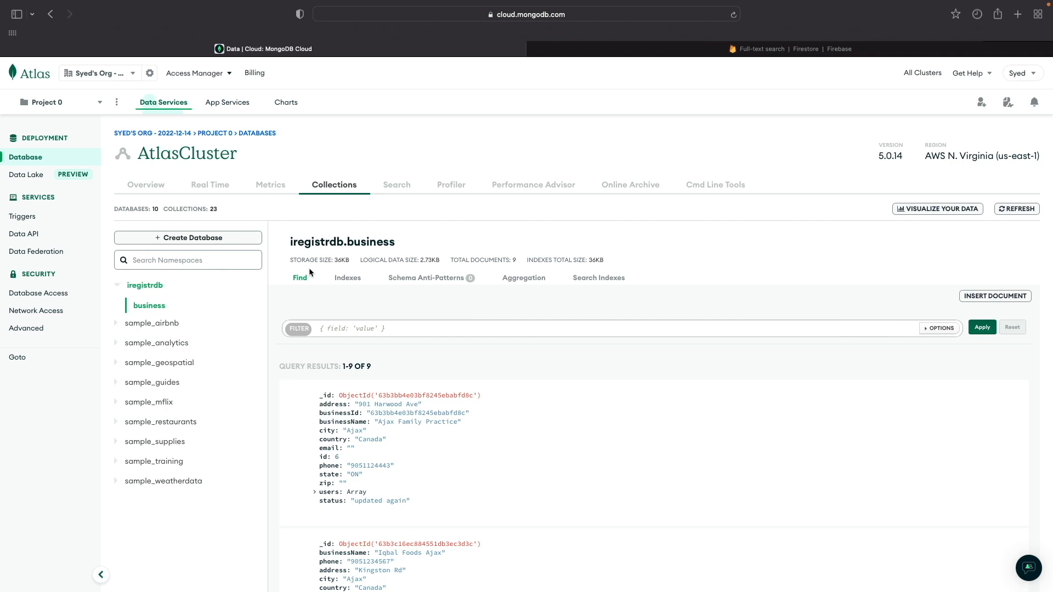
pyautogui.click(607, 278)
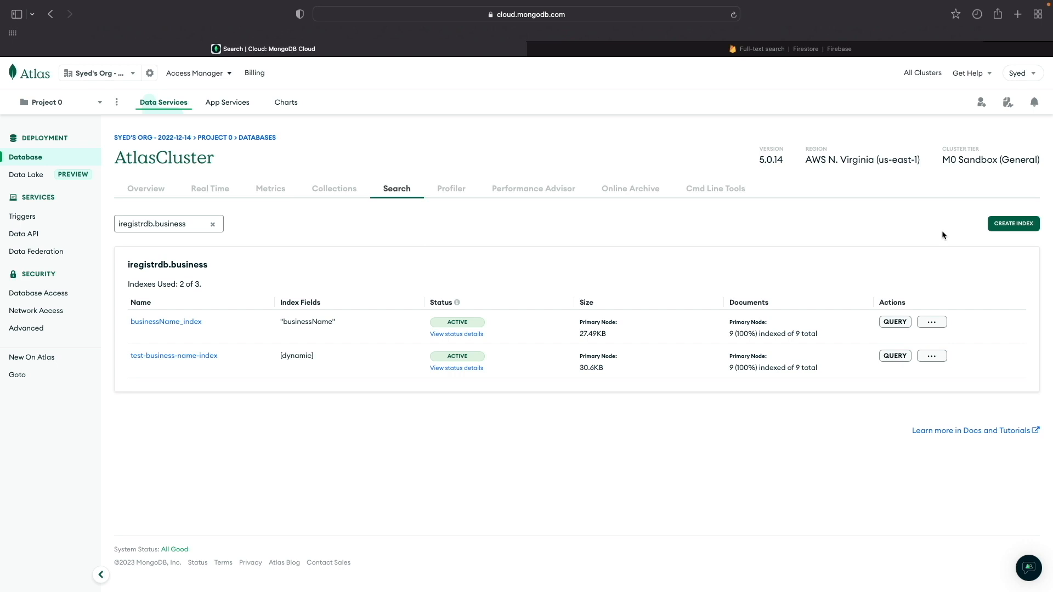
pyautogui.click(1004, 228)
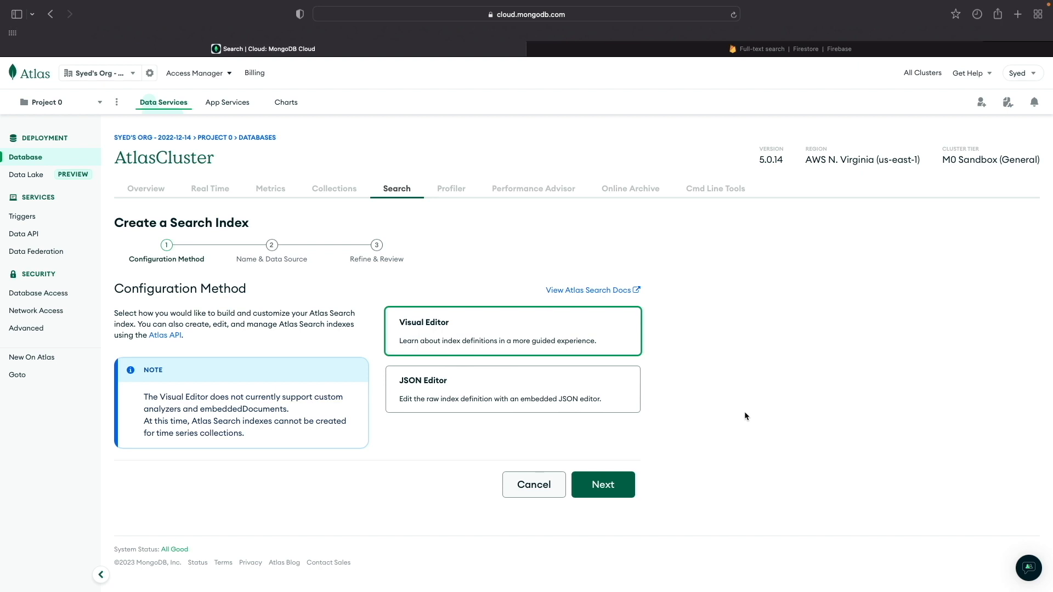
pyautogui.click(613, 495)
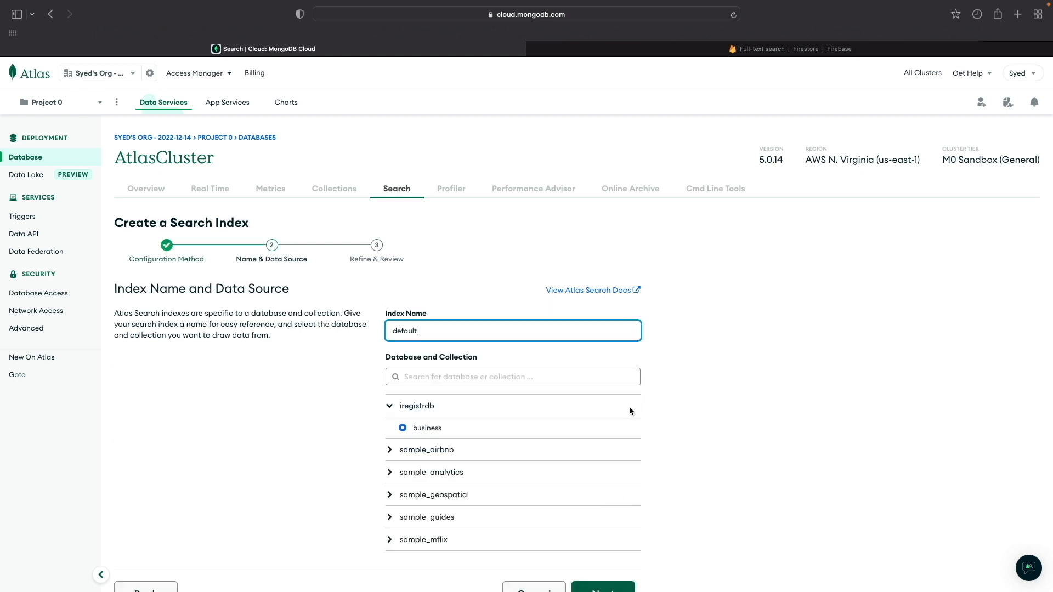
# Name the index search-video-demo-index, keep iregistrdb.business as its data source, and continue to the review
pyautogui.doubleClick(407, 337)
pyautogui.write('search-video-demo-index')
pyautogui.scroll(-3, 777, 419)
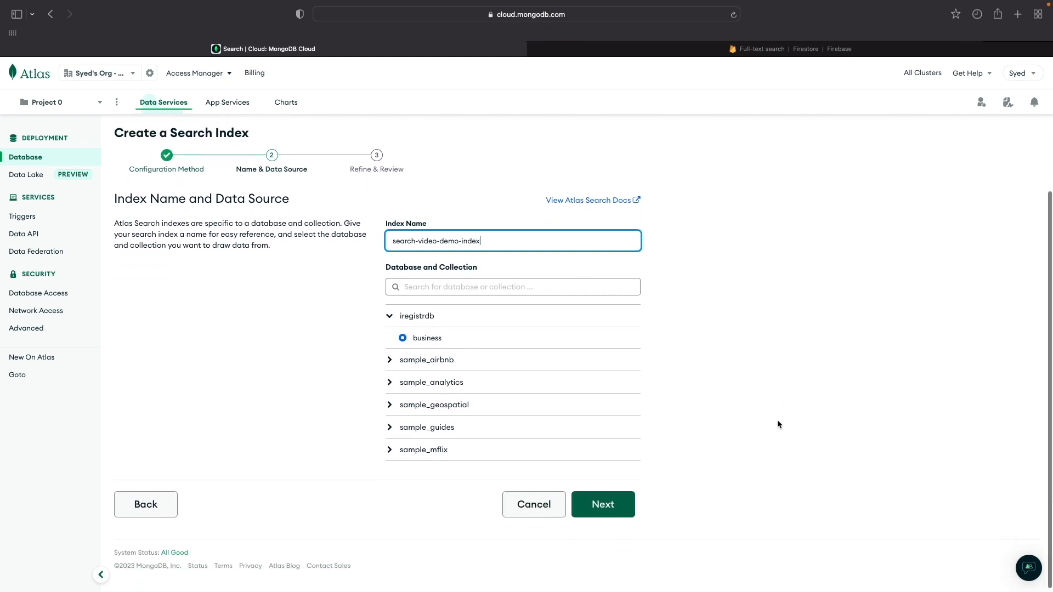
pyautogui.click(610, 507)
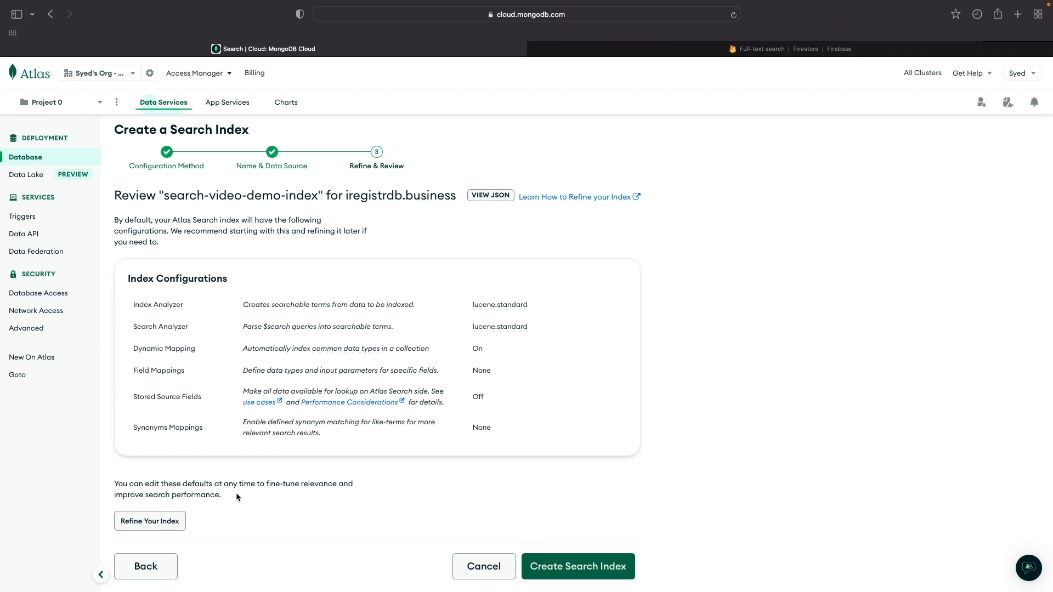
# Refine the index configuration by setting the Index Analyzer to lucene.english
pyautogui.click(173, 525)
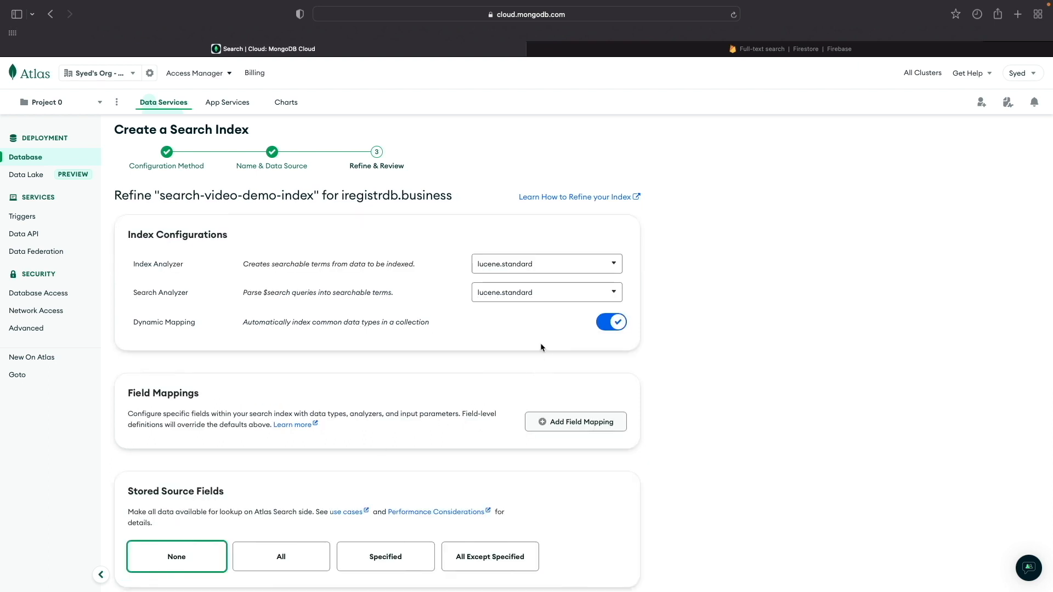
pyautogui.click(608, 265)
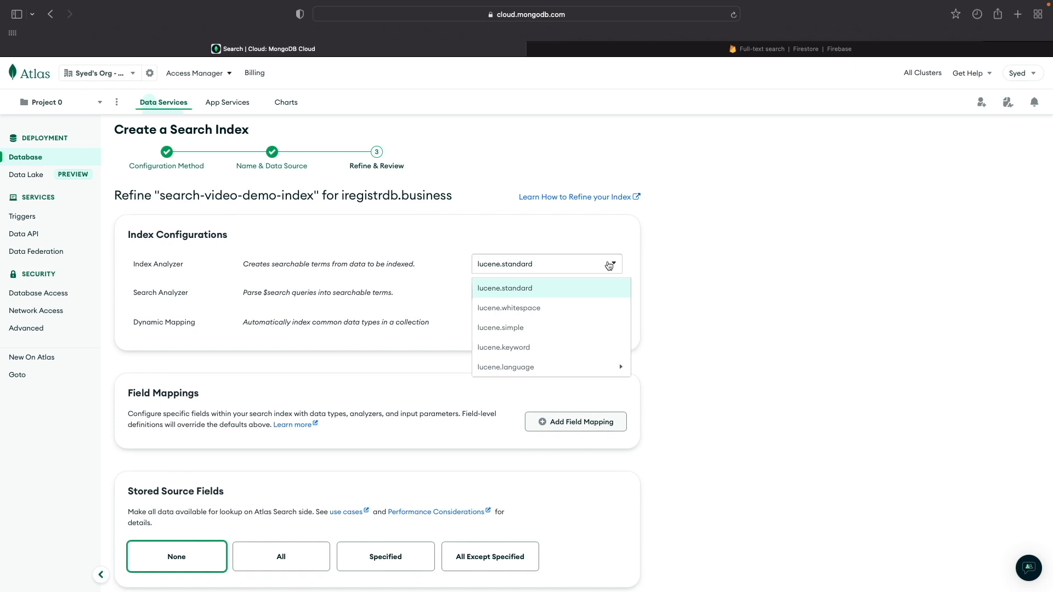
pyautogui.moveTo(572, 375)
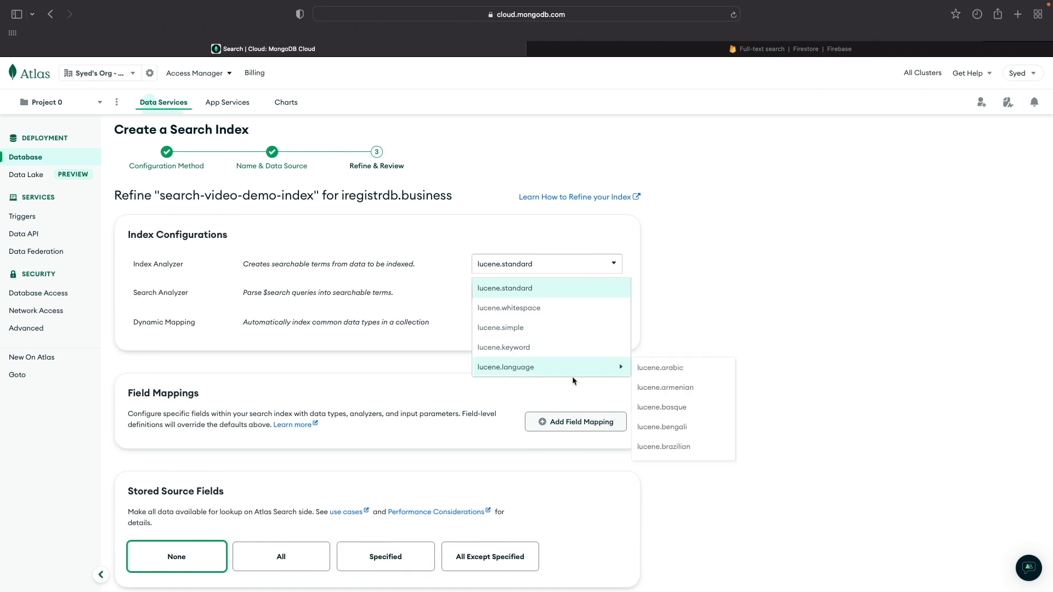
pyautogui.scroll(-10, 683, 421)
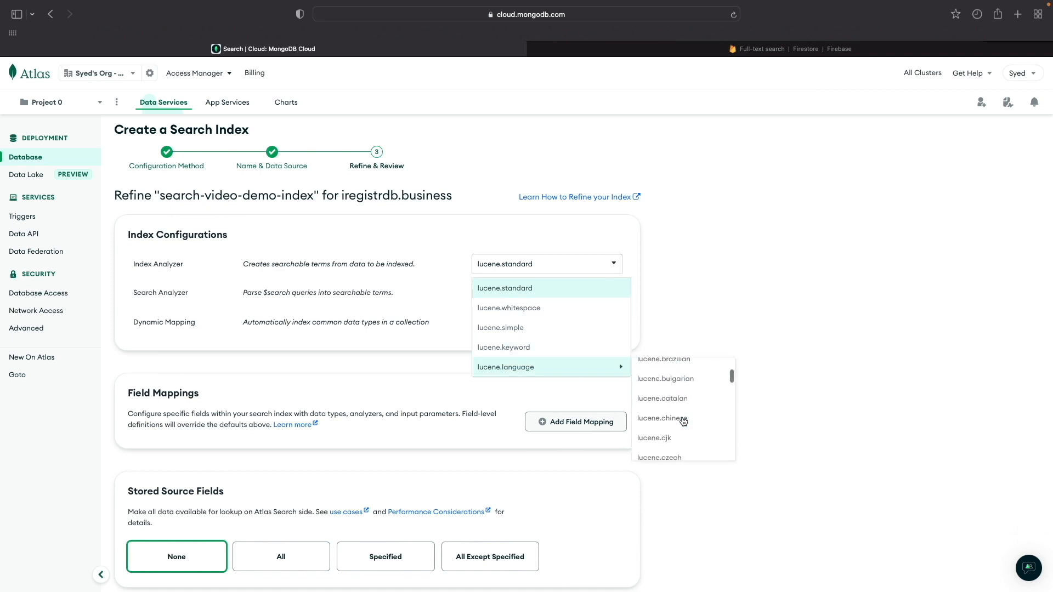
pyautogui.scroll(-10, 683, 422)
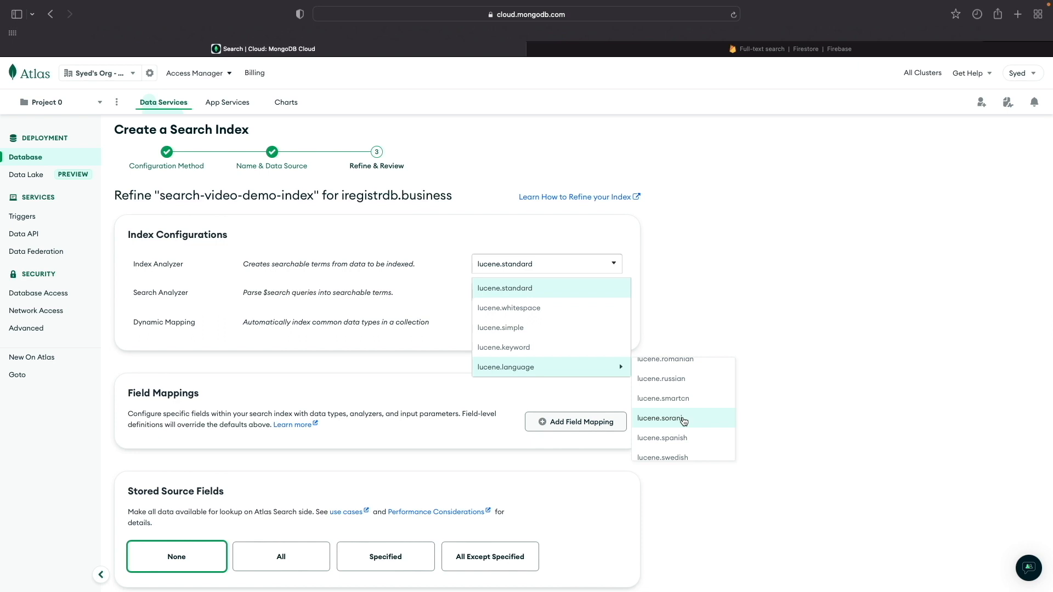
pyautogui.scroll(-2, 683, 421)
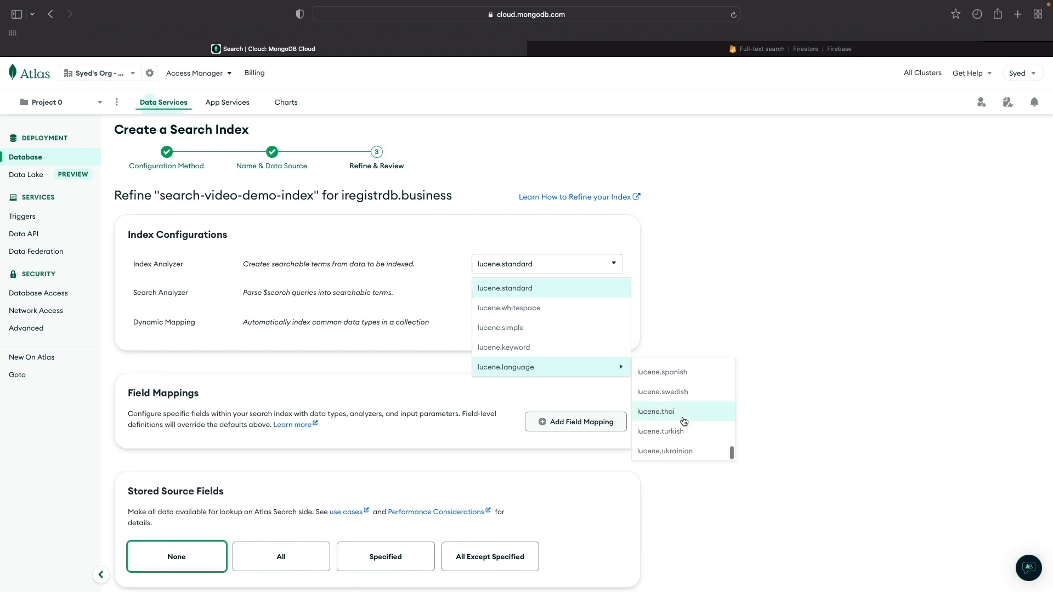
pyautogui.scroll(8, 683, 421)
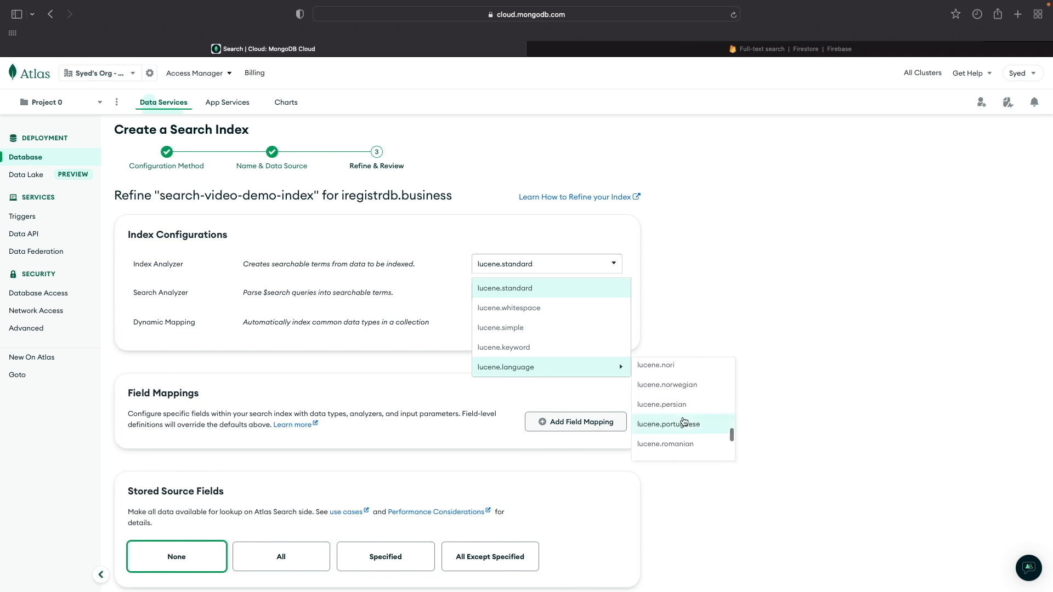
pyautogui.scroll(4, 683, 421)
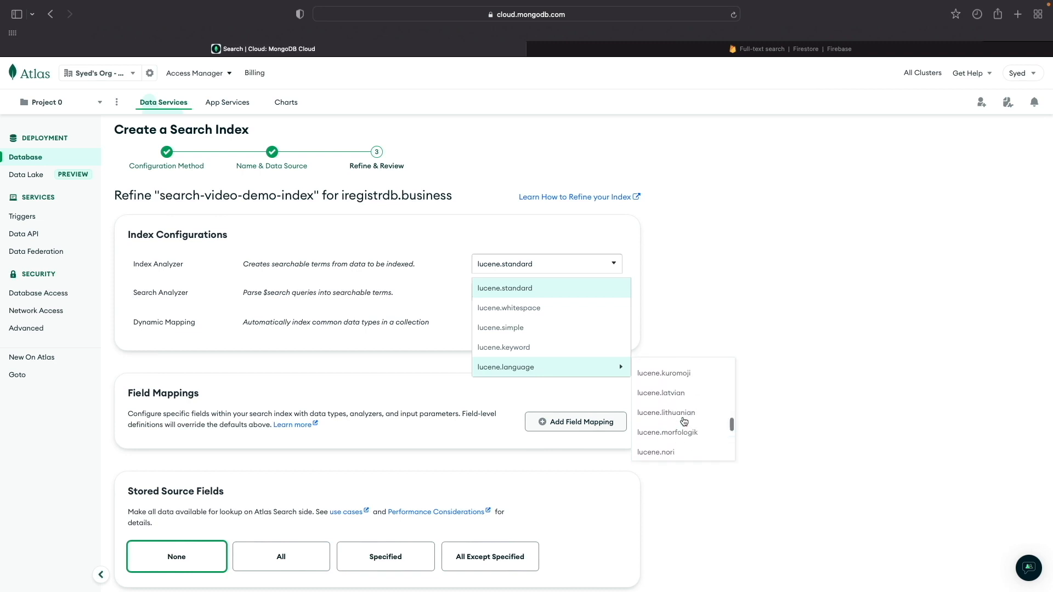
pyautogui.scroll(8, 684, 421)
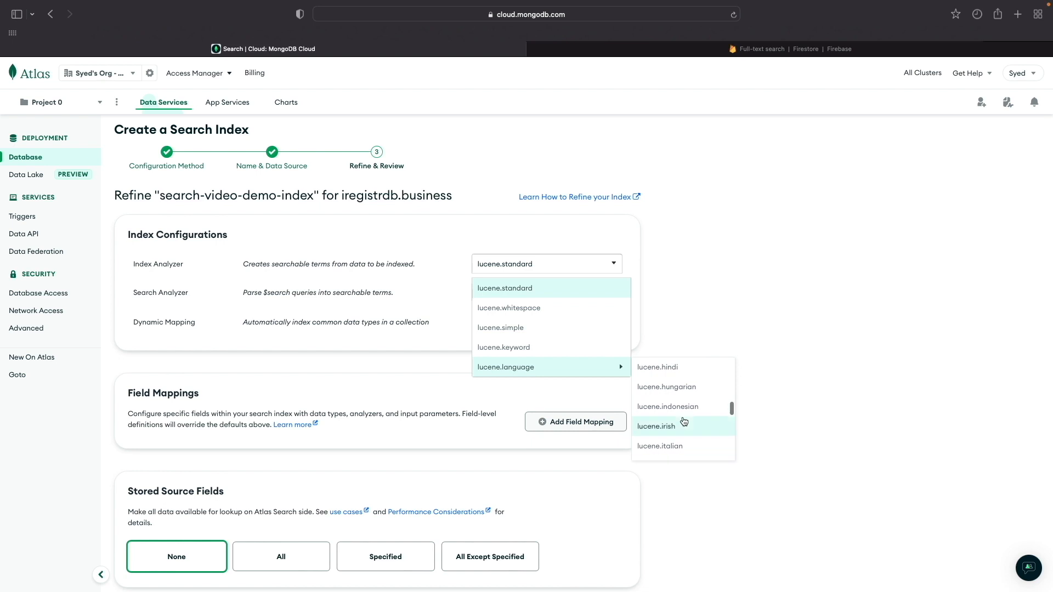
pyautogui.scroll(5, 683, 421)
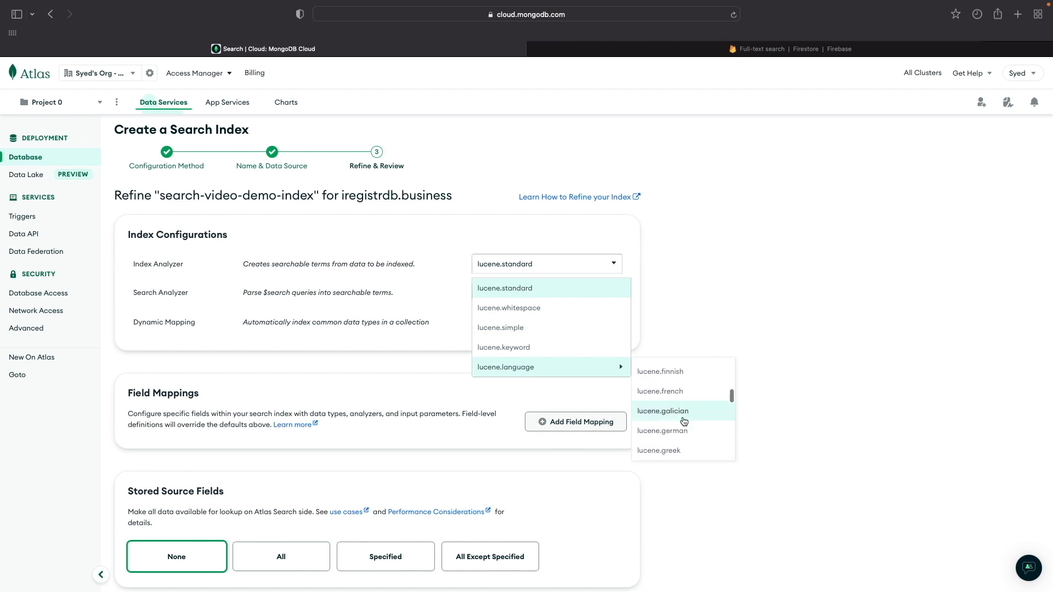
pyautogui.click(683, 399)
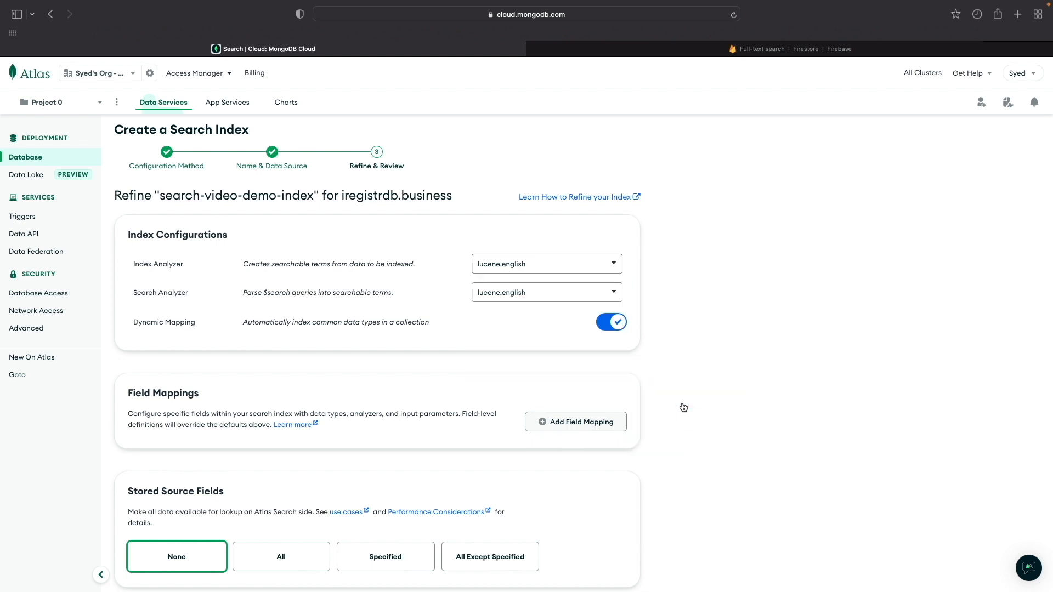
# Start a new field mapping and choose businessName as its field name
pyautogui.scroll(-3, 730, 360)
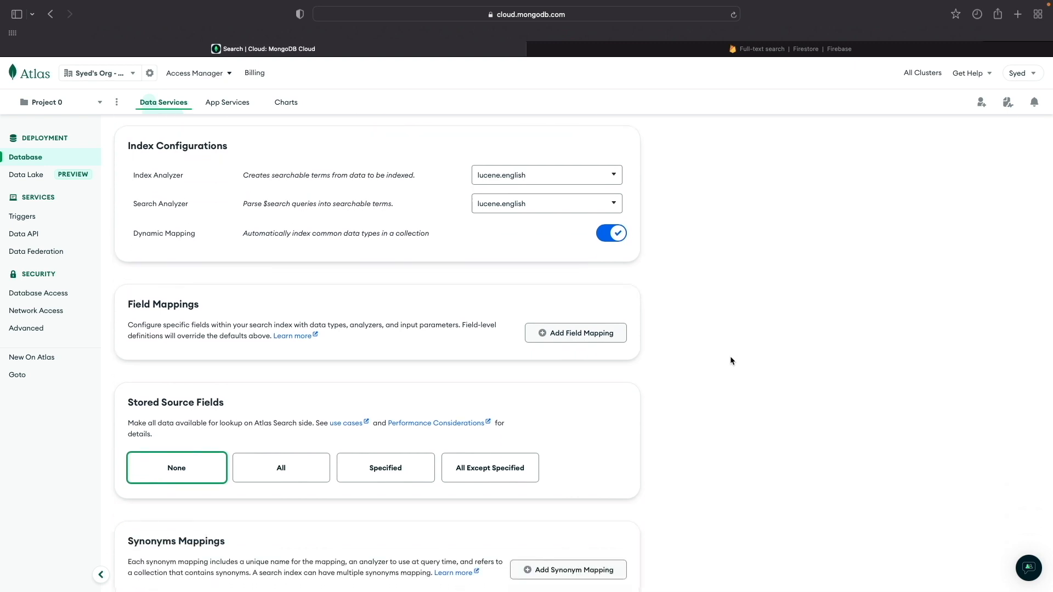
pyautogui.scroll(-5, 732, 379)
pyautogui.scroll(5, 733, 380)
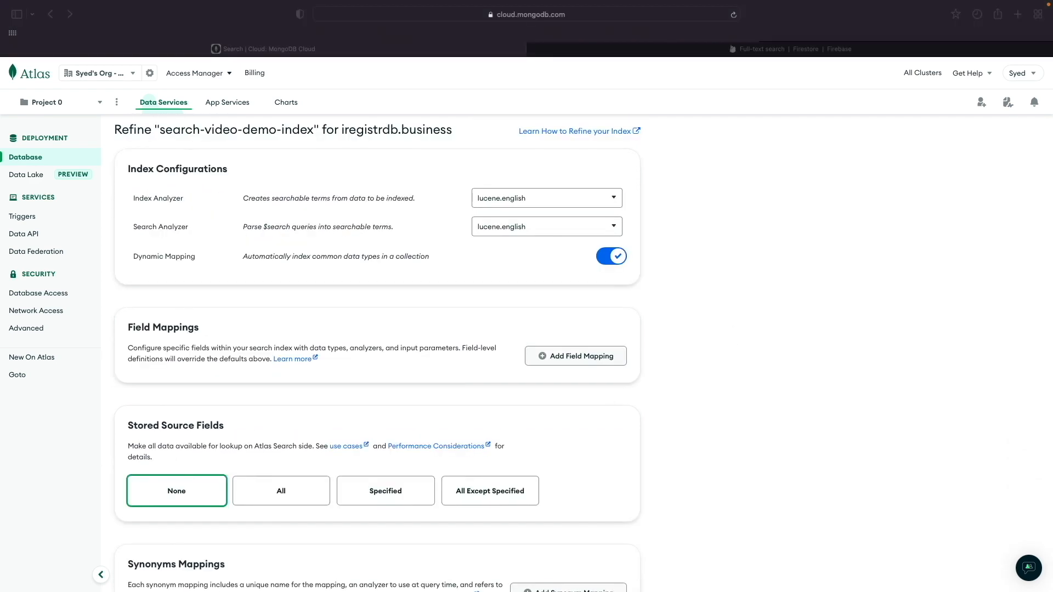
pyautogui.click(581, 360)
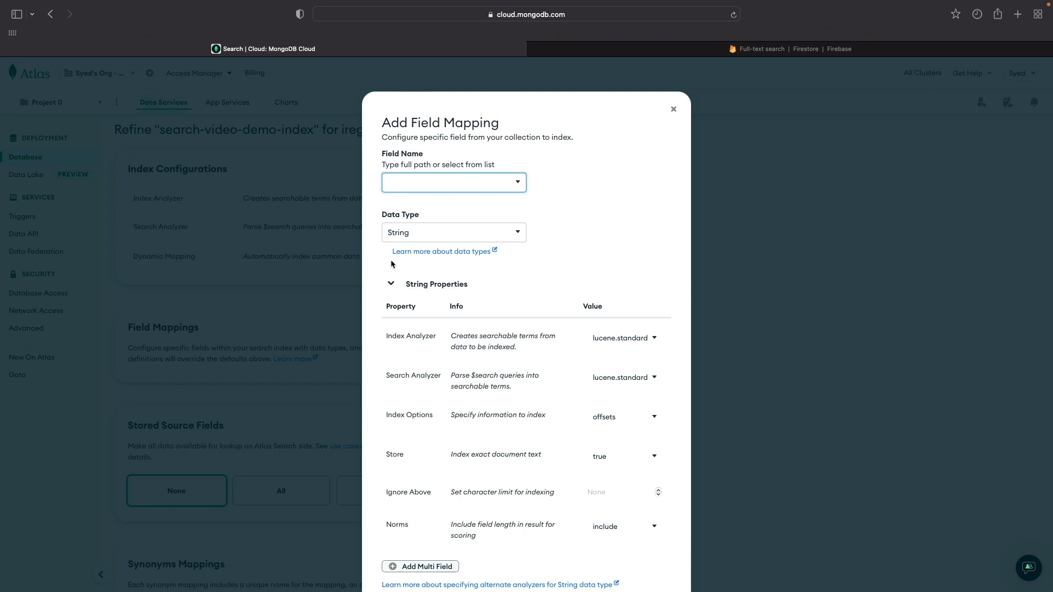
pyautogui.click(433, 179)
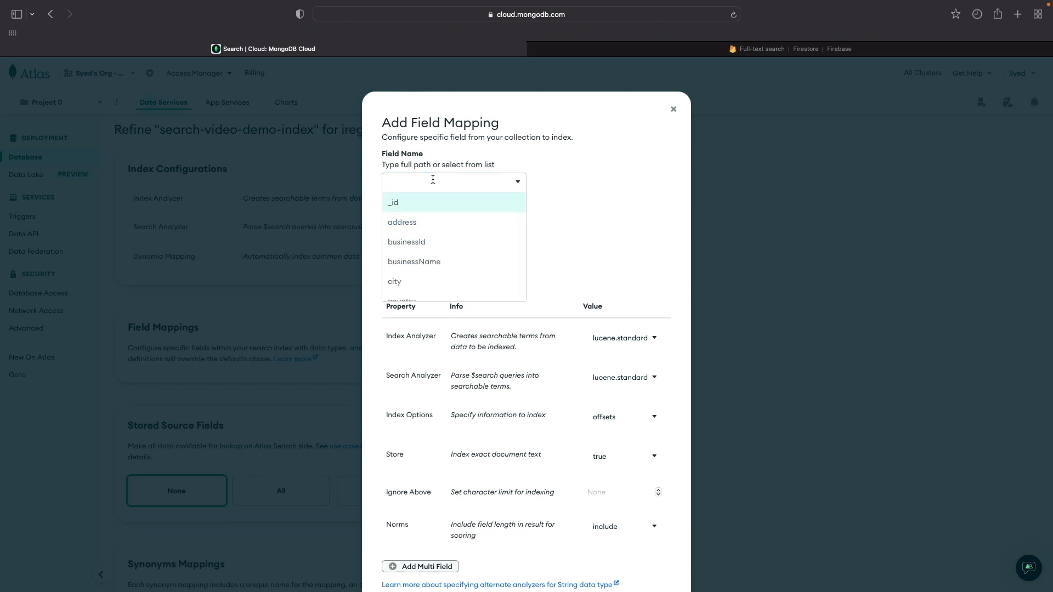
pyautogui.click(436, 262)
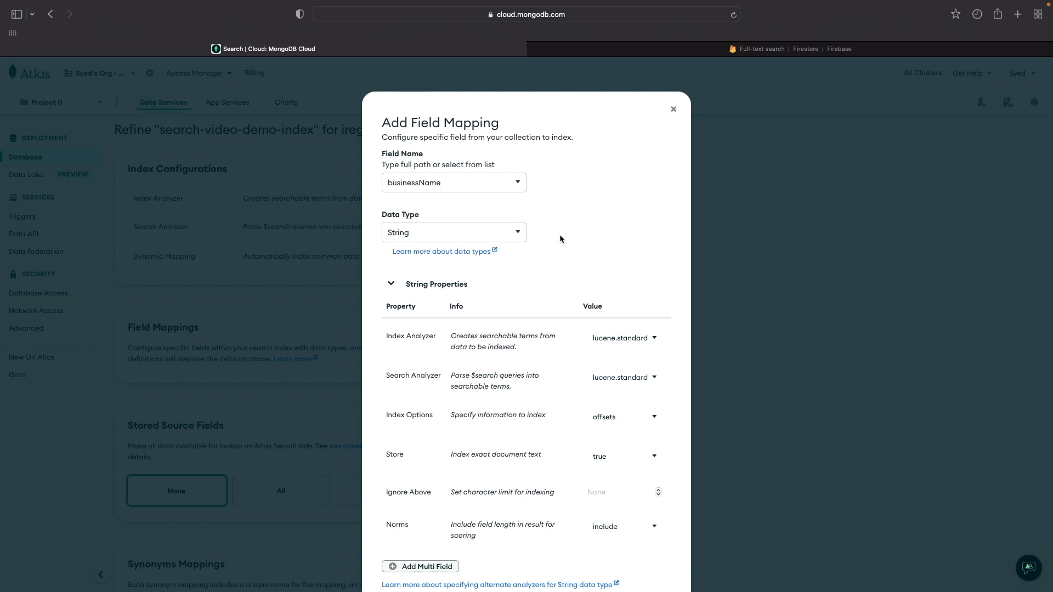
# Set the Index Analyzer of the businessName string mapping to lucene.english and add the mapping
pyautogui.scroll(-3, 570, 262)
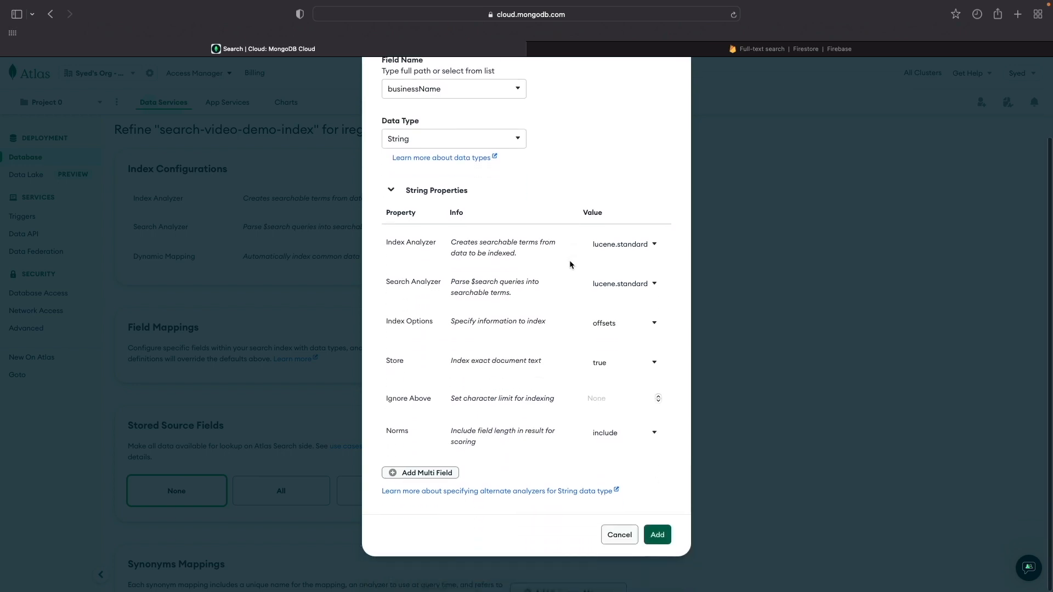
pyautogui.scroll(1, 522, 229)
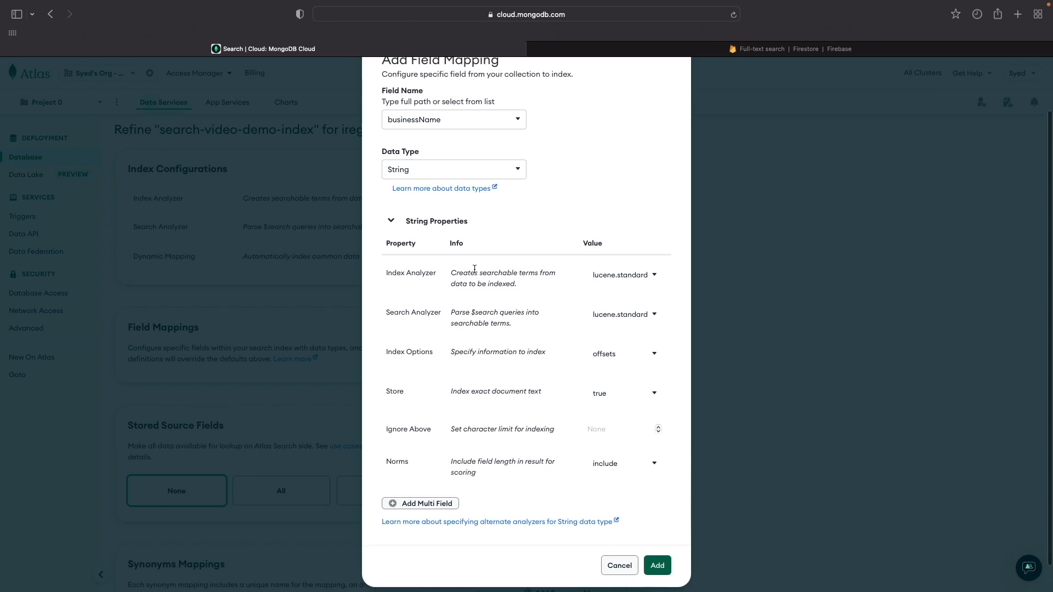
pyautogui.click(645, 280)
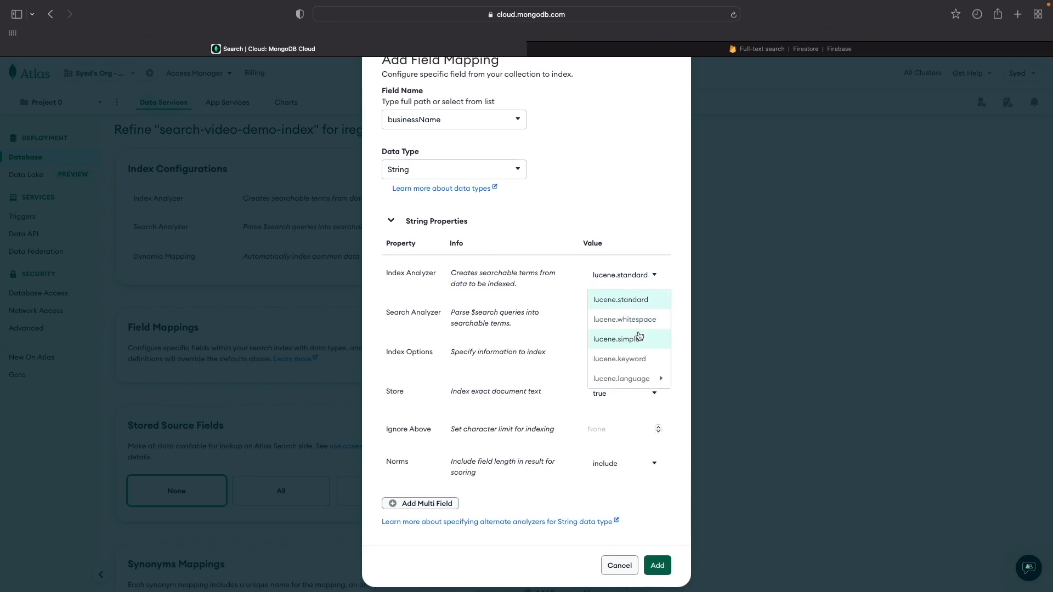
pyautogui.scroll(-1, 642, 340)
pyautogui.moveTo(642, 350)
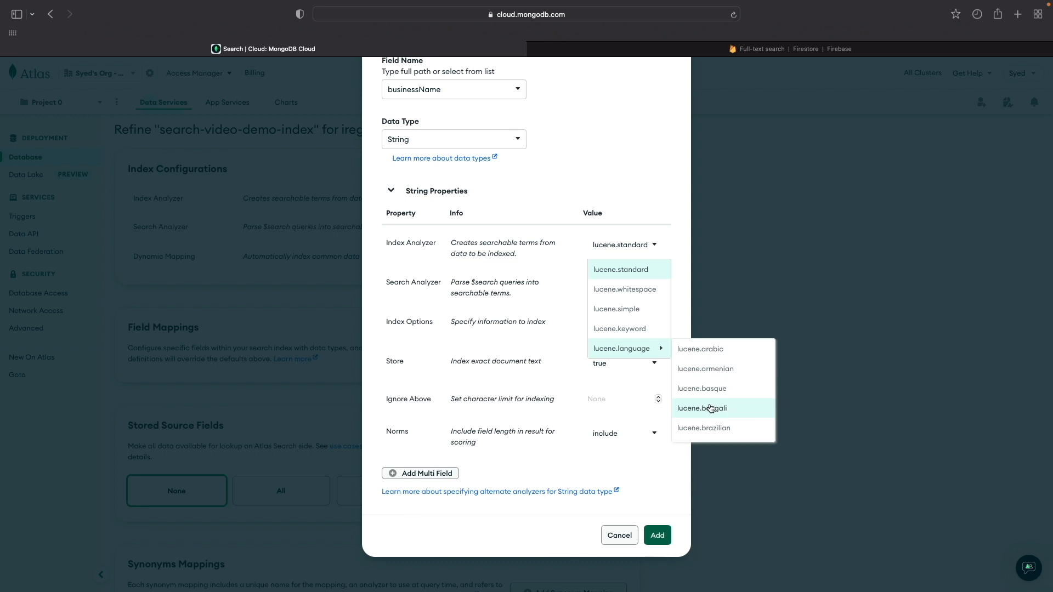
pyautogui.scroll(-3, 707, 406)
pyautogui.scroll(-2, 725, 404)
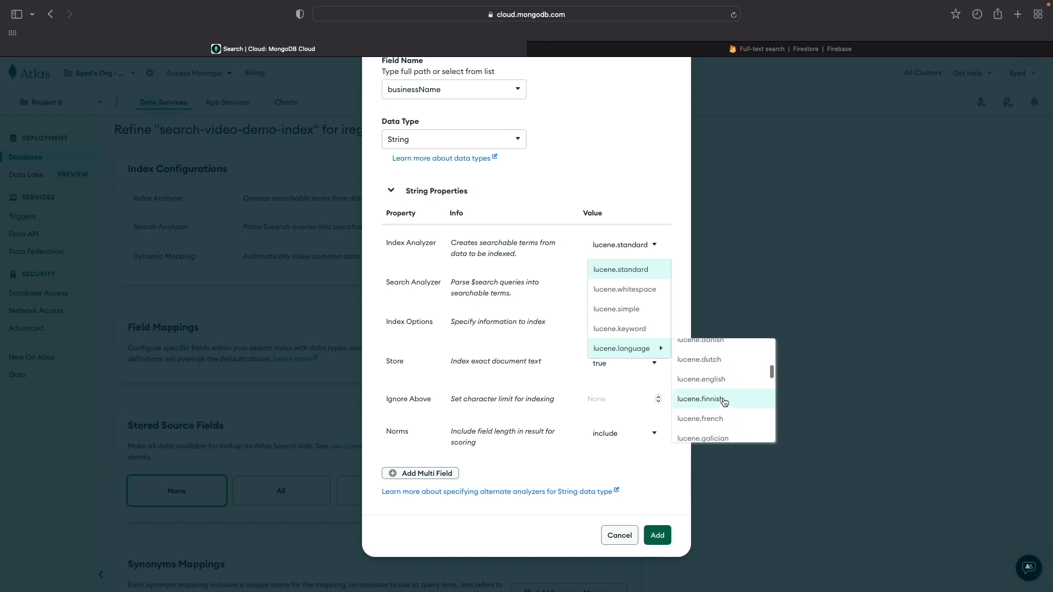
pyautogui.click(722, 390)
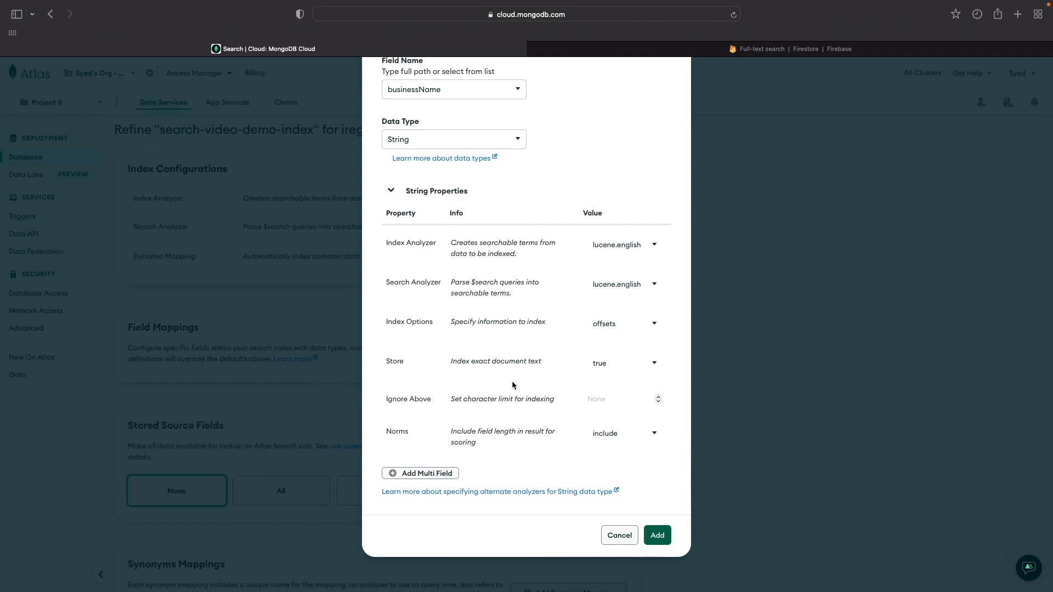
pyautogui.click(664, 538)
# Add a second field mapping for businessName with the Autocomplete data type, keeping its default autocomplete properties
pyautogui.scroll(-3, 725, 432)
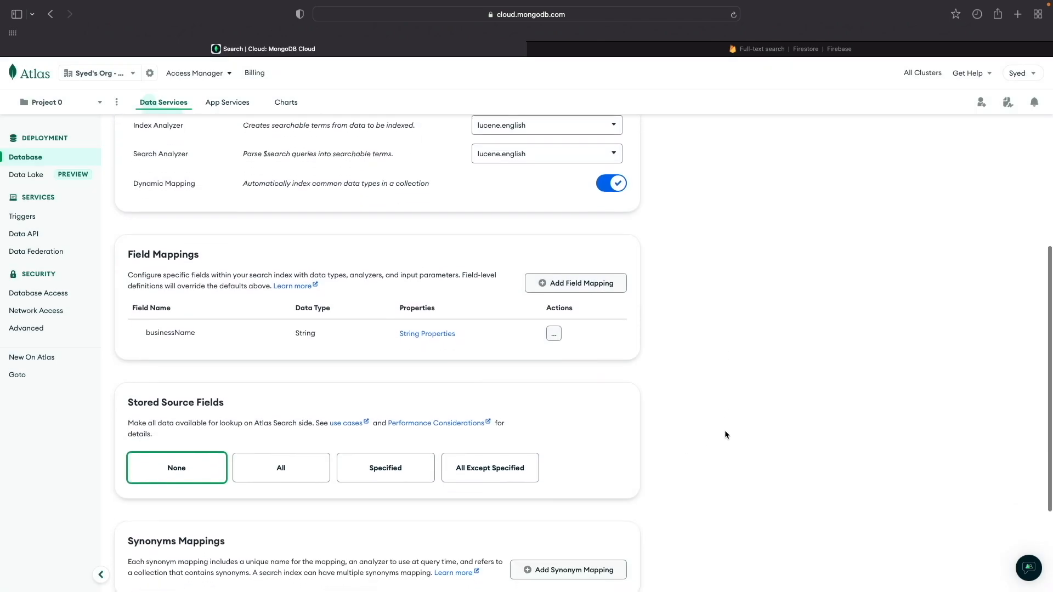
pyautogui.scroll(3, 724, 431)
pyautogui.click(544, 369)
pyautogui.click(508, 236)
pyautogui.click(423, 269)
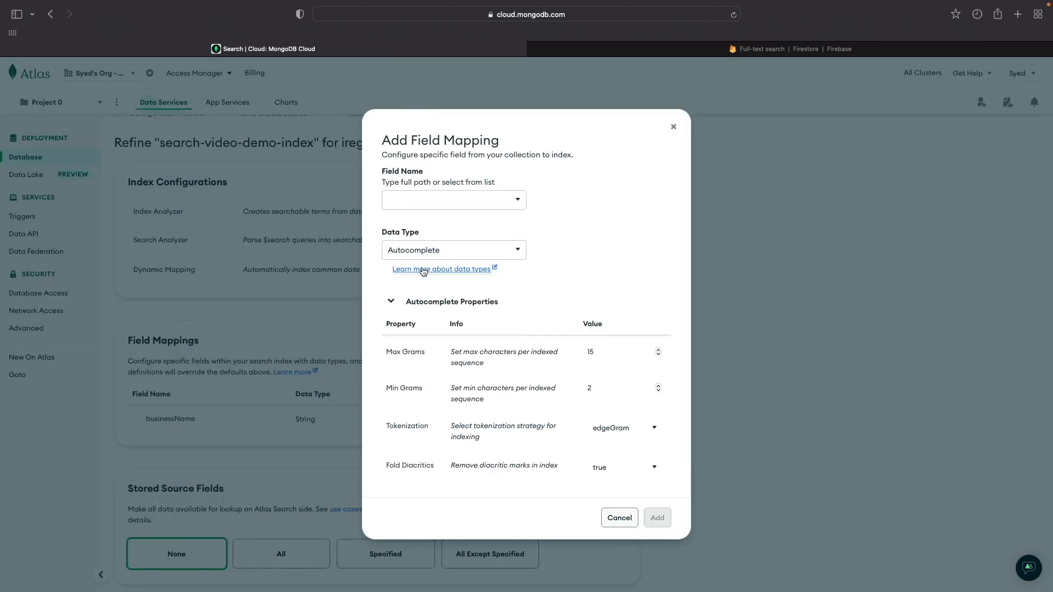
pyautogui.click(456, 203)
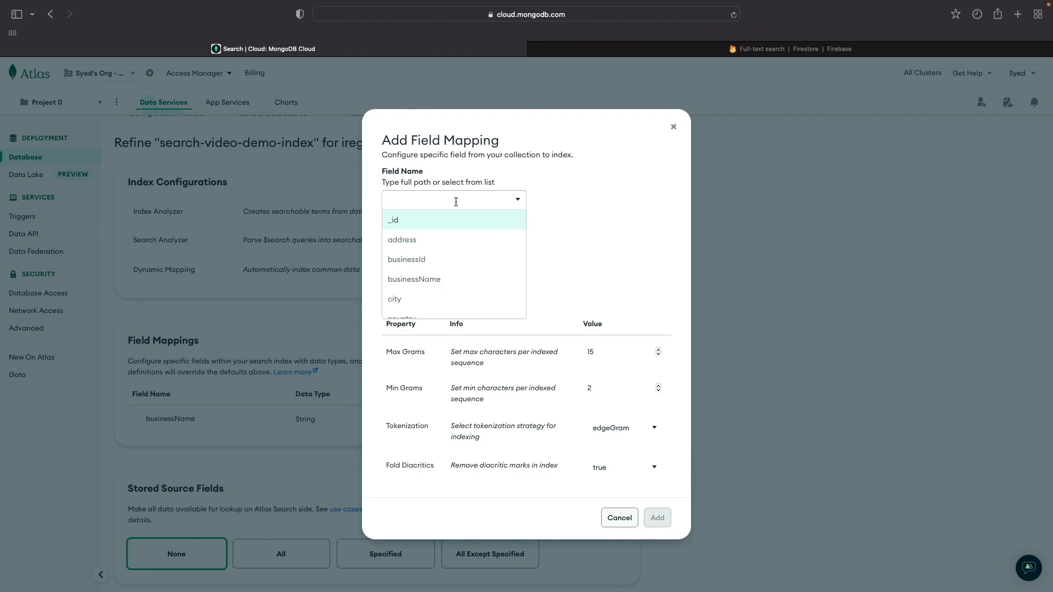
pyautogui.click(414, 280)
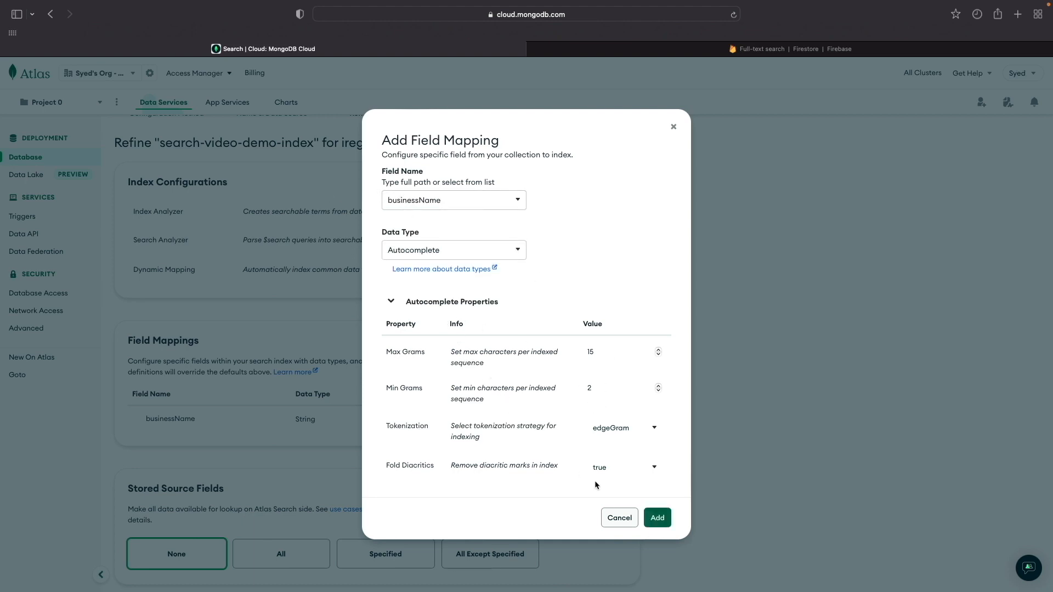
pyautogui.click(663, 526)
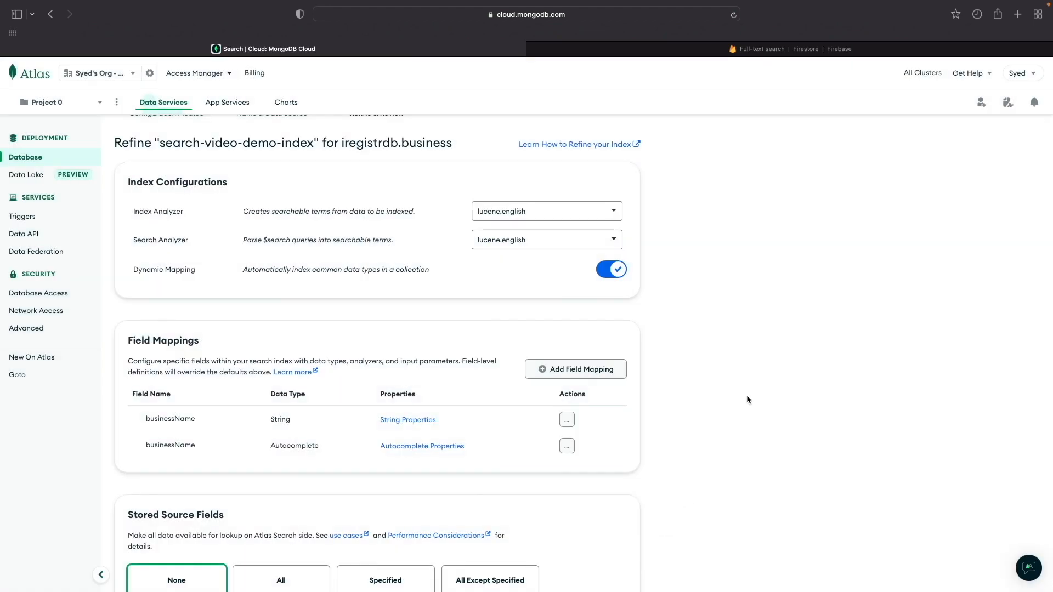
# Review the two businessName field mappings and the remaining index settings, and save the refinements
pyautogui.scroll(-3, 747, 397)
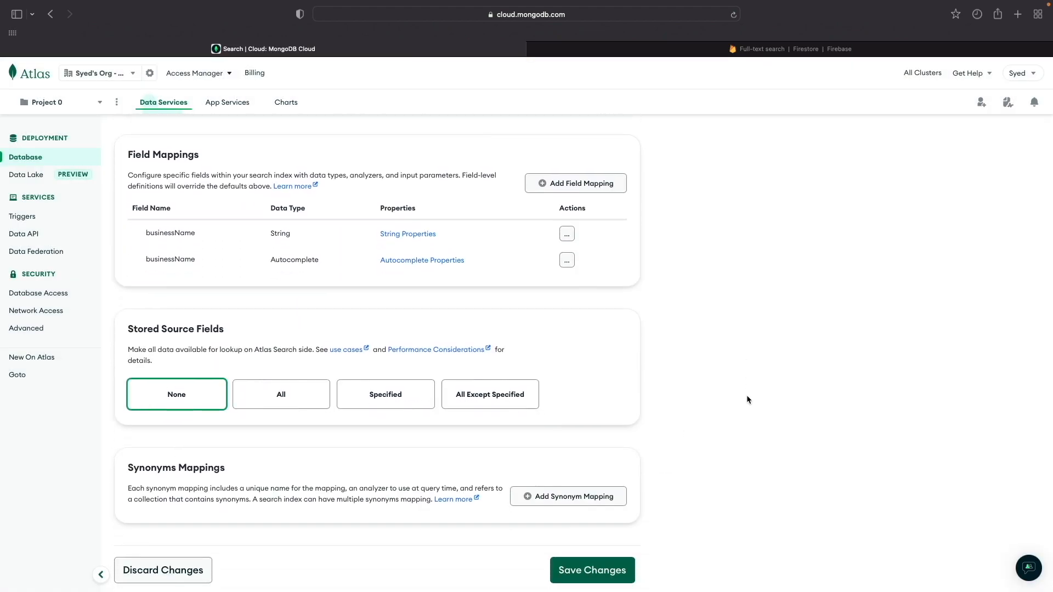
pyautogui.scroll(2, 747, 399)
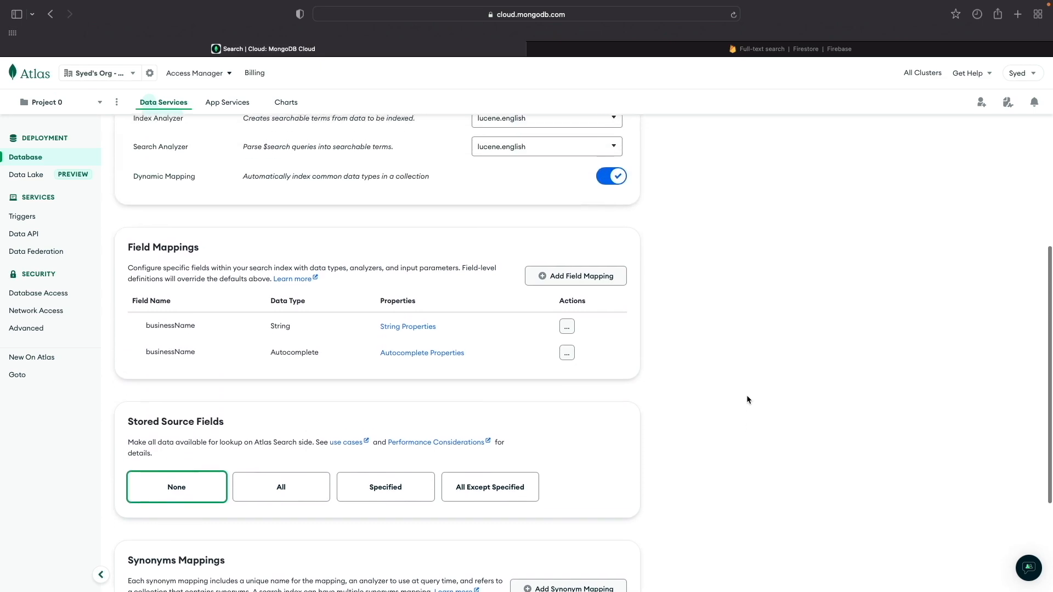
pyautogui.scroll(-3, 747, 399)
pyautogui.scroll(-1, 747, 399)
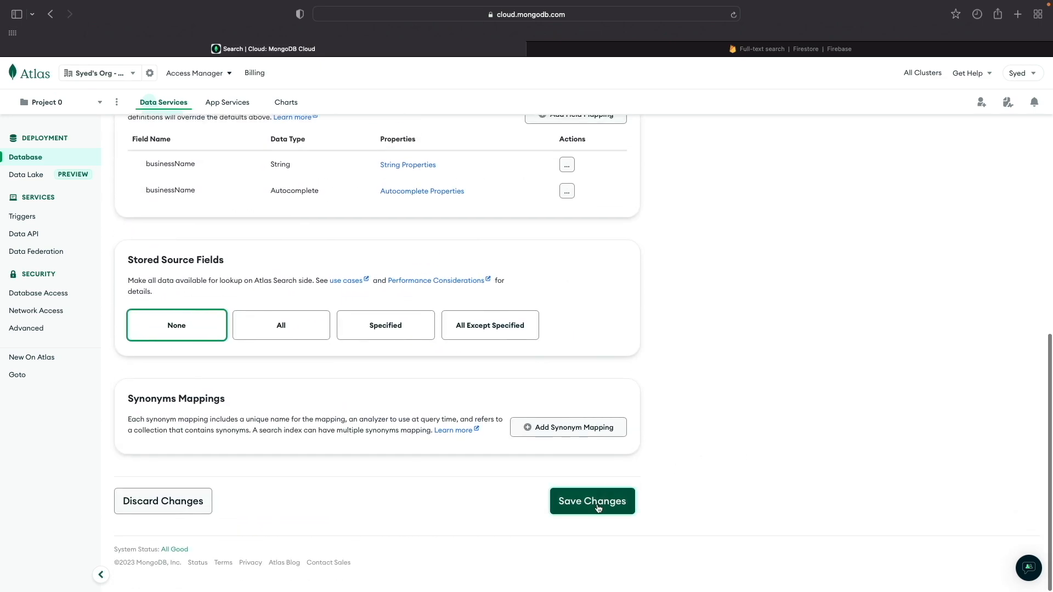
pyautogui.scroll(5, 790, 393)
pyautogui.scroll(-5, 790, 393)
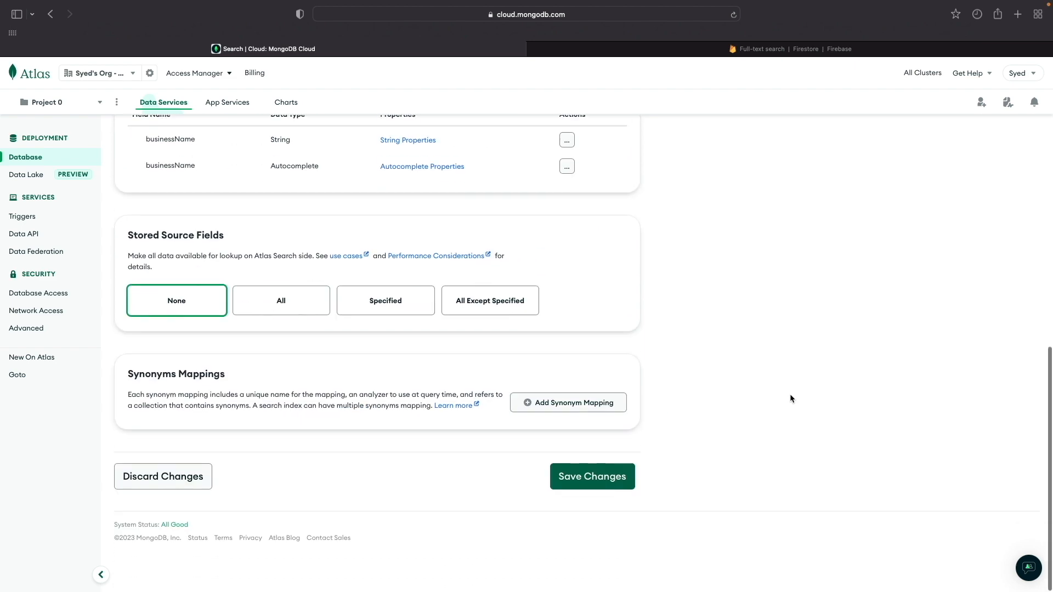
pyautogui.click(587, 500)
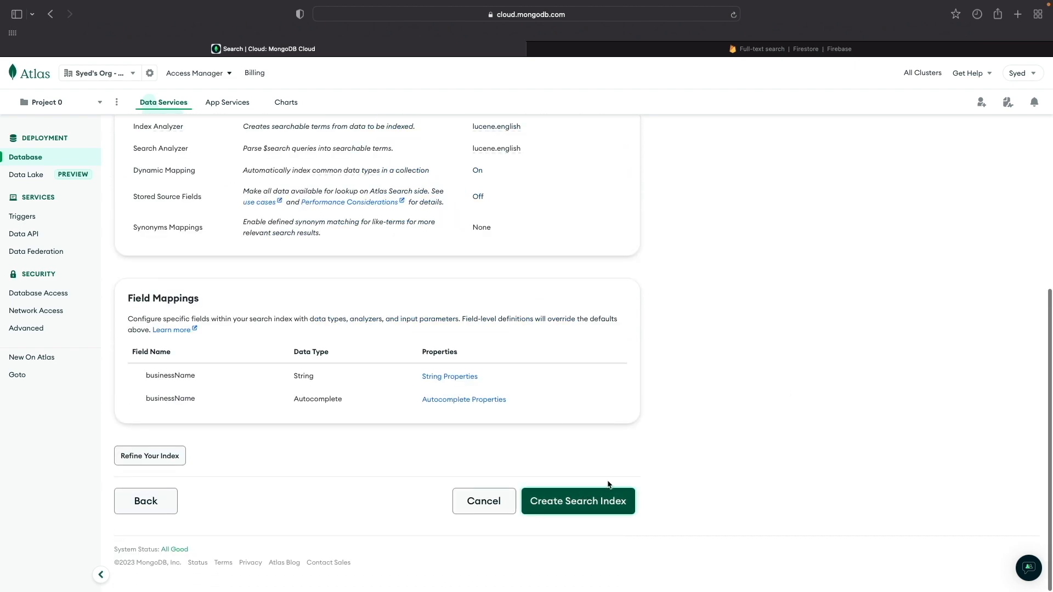
# Check the index configuration summary and create the search index
pyautogui.scroll(4, 737, 426)
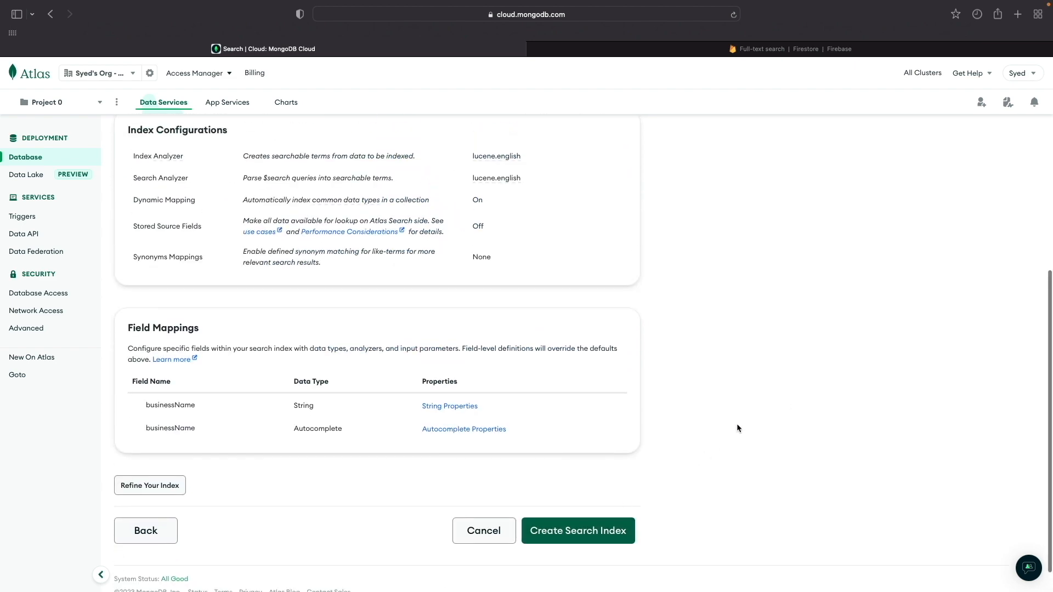
pyautogui.scroll(-3, 737, 426)
pyautogui.scroll(-1, 737, 428)
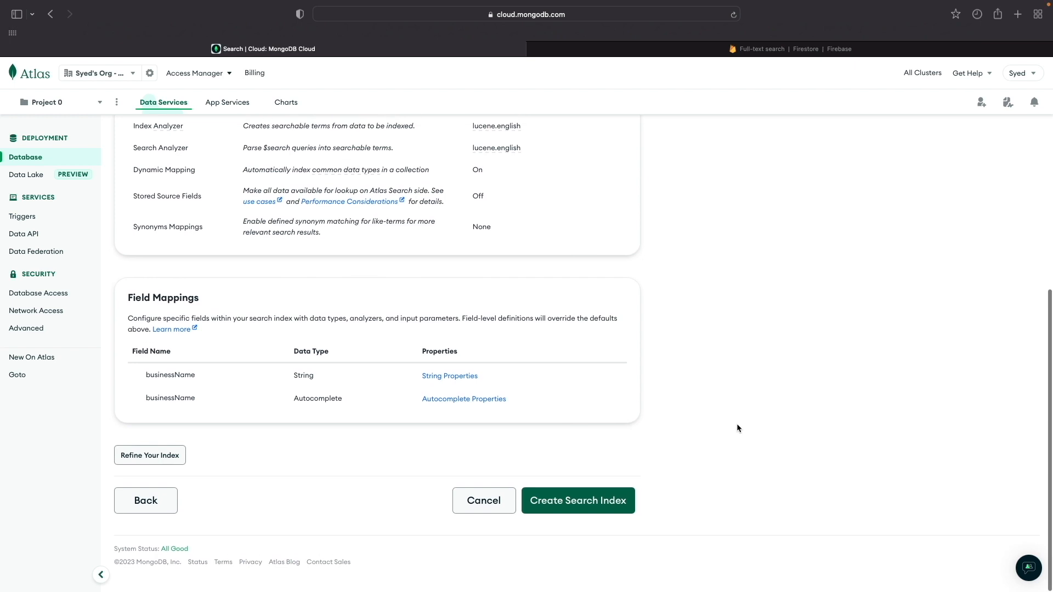
pyautogui.click(584, 504)
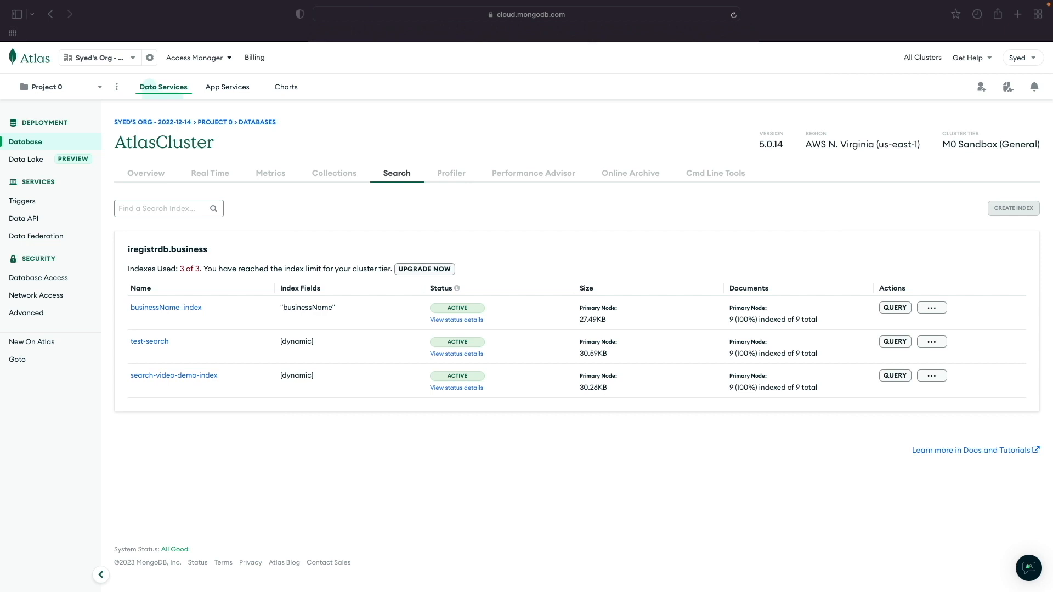
# Open the query tester of search-video-demo-index, search for ajax, and look through the matching documents
pyautogui.click(895, 376)
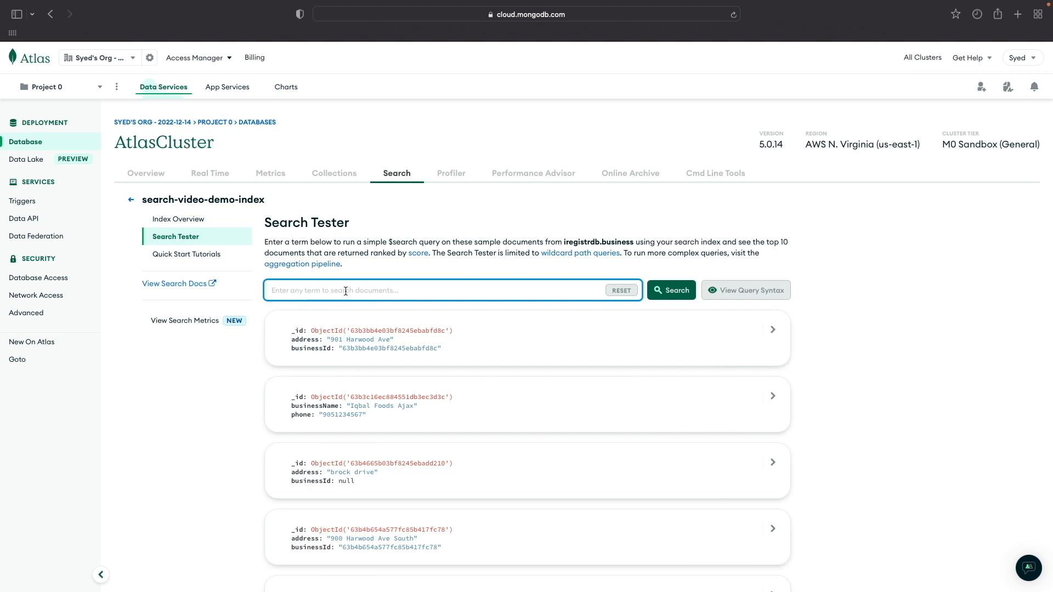
pyautogui.write('ajax')
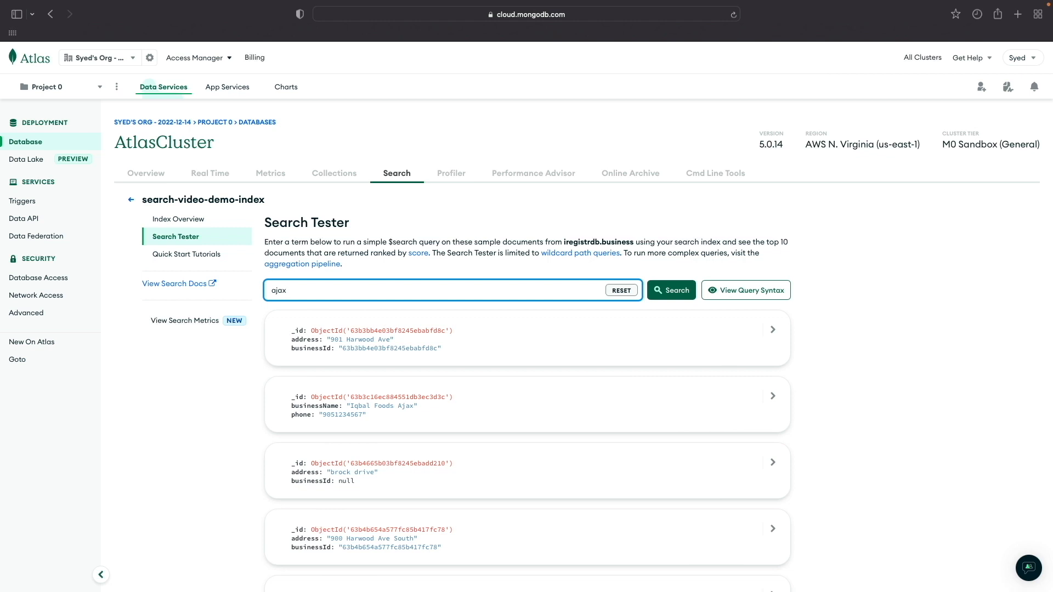
pyautogui.click(678, 295)
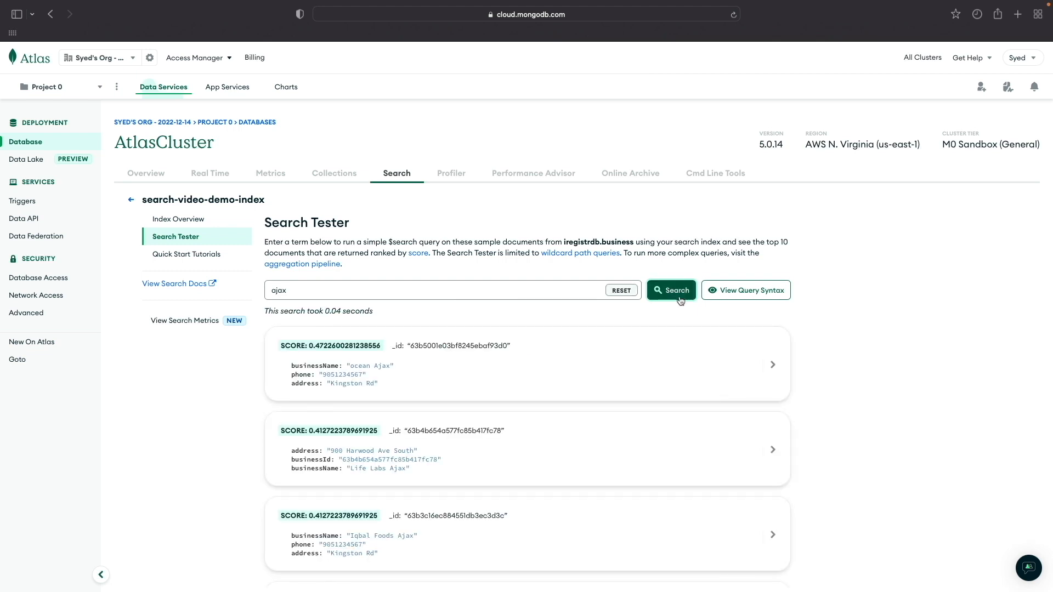
pyautogui.scroll(-1, 610, 331)
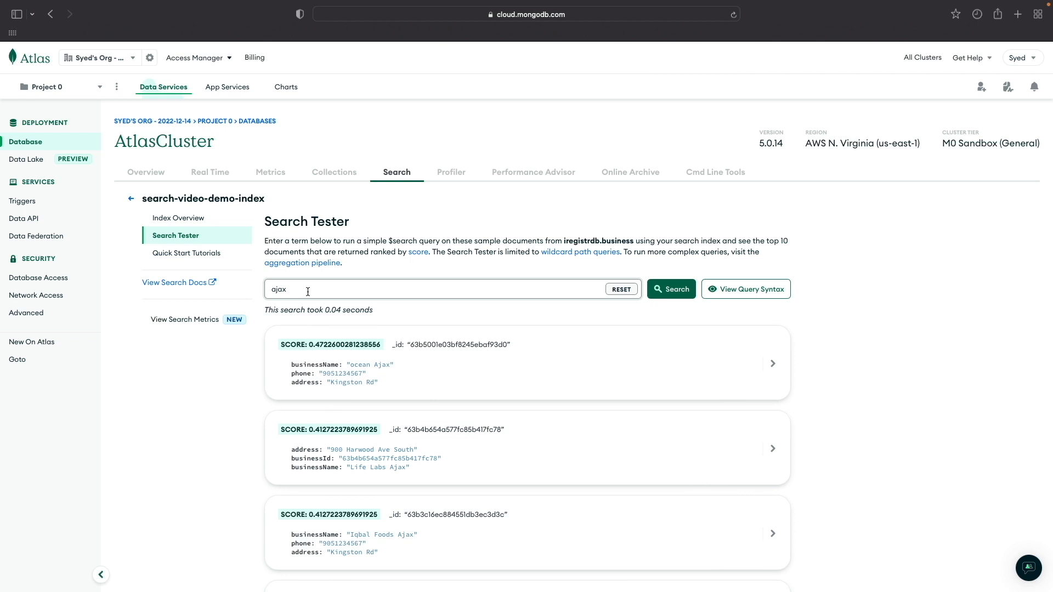
pyautogui.scroll(-2, 470, 439)
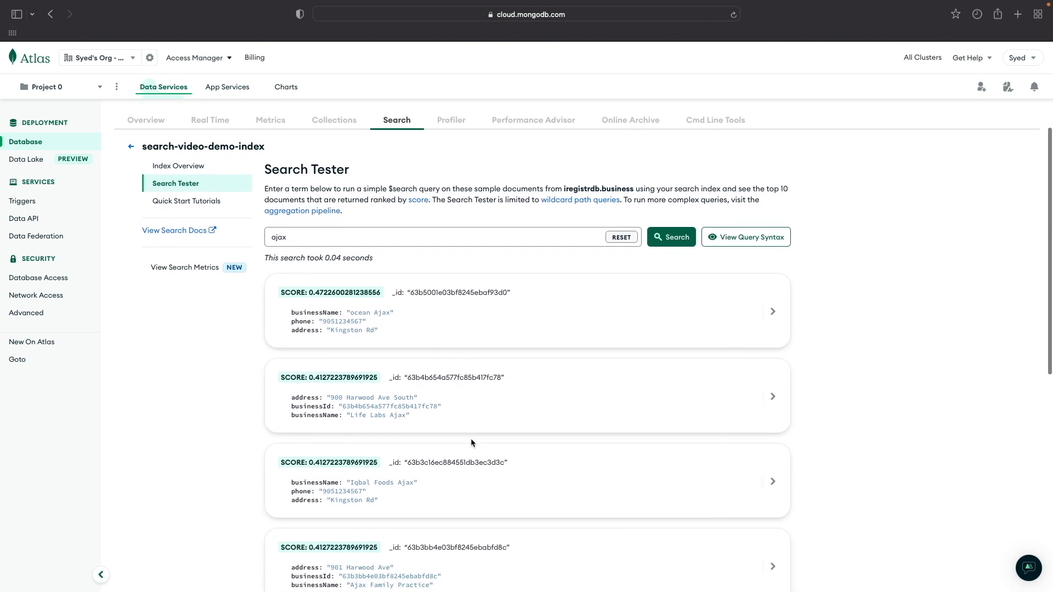
pyautogui.scroll(-2, 471, 443)
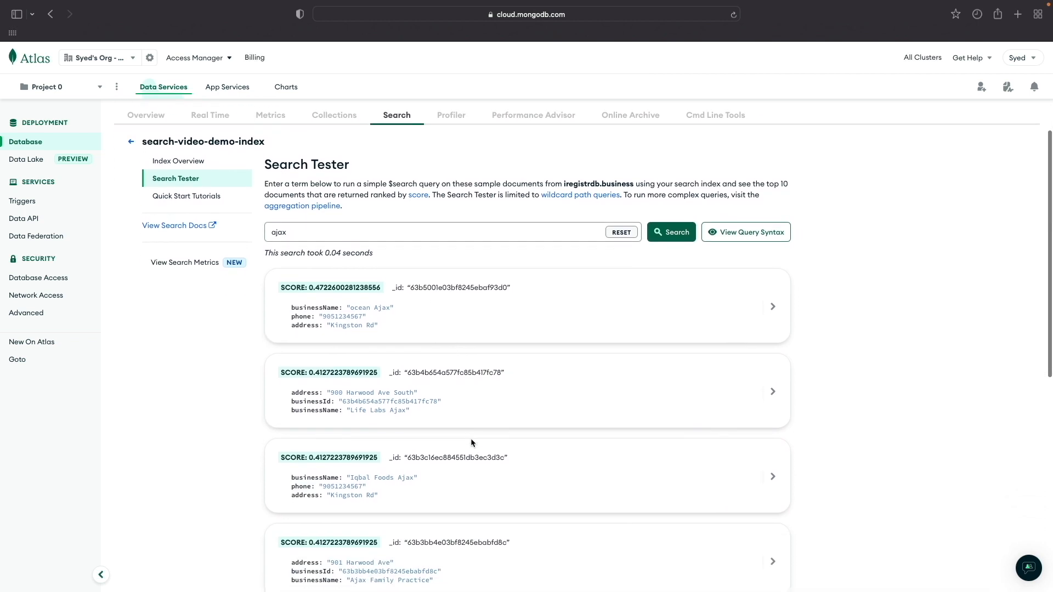
# Replace the search term with harwood and run the search
pyautogui.doubleClick(301, 165)
pyautogui.write('ha')
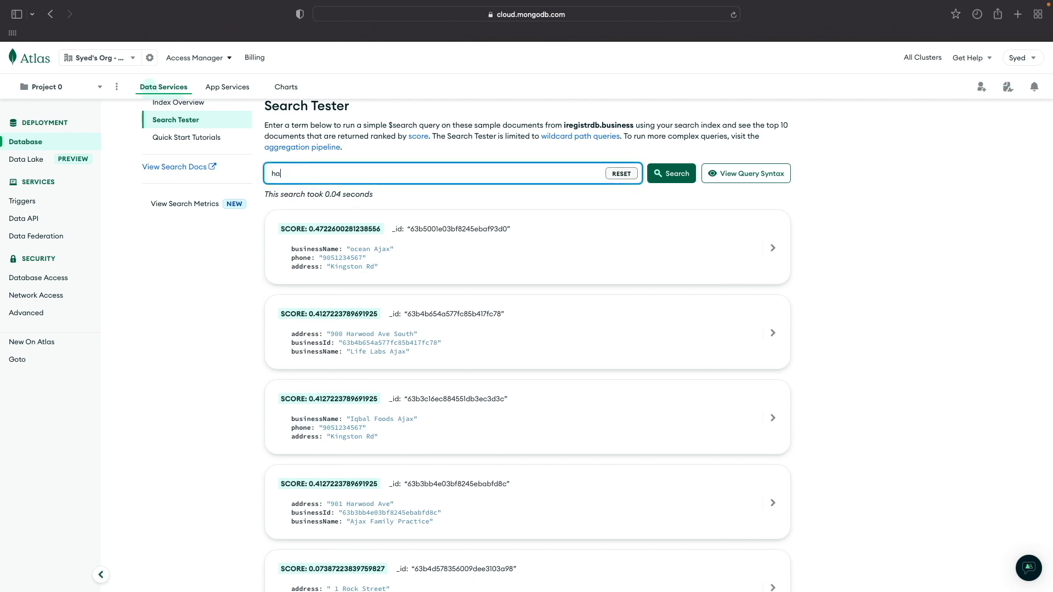
pyautogui.write('rwood')
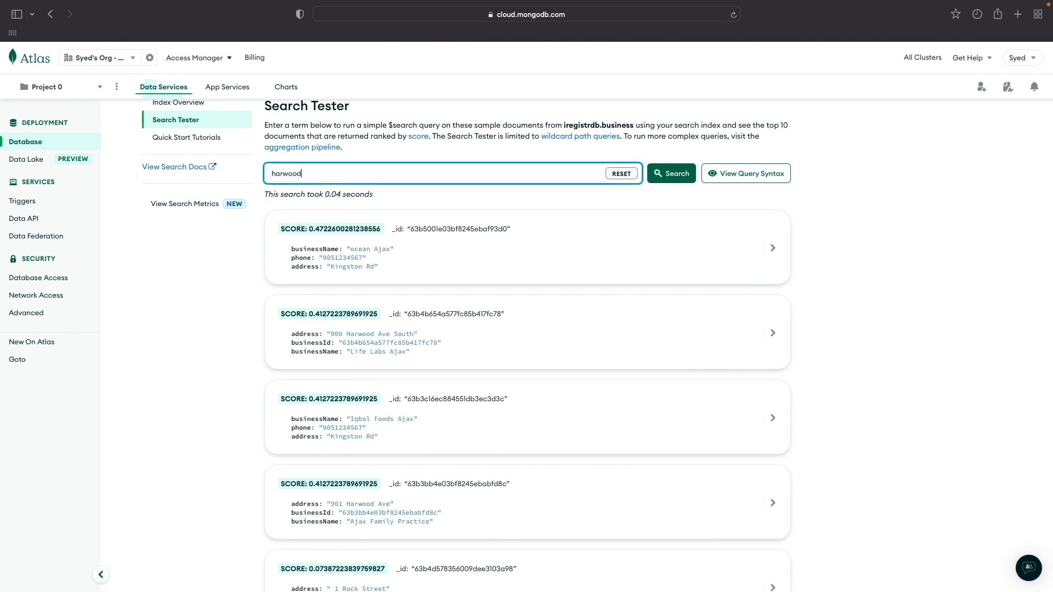
pyautogui.press('Return')
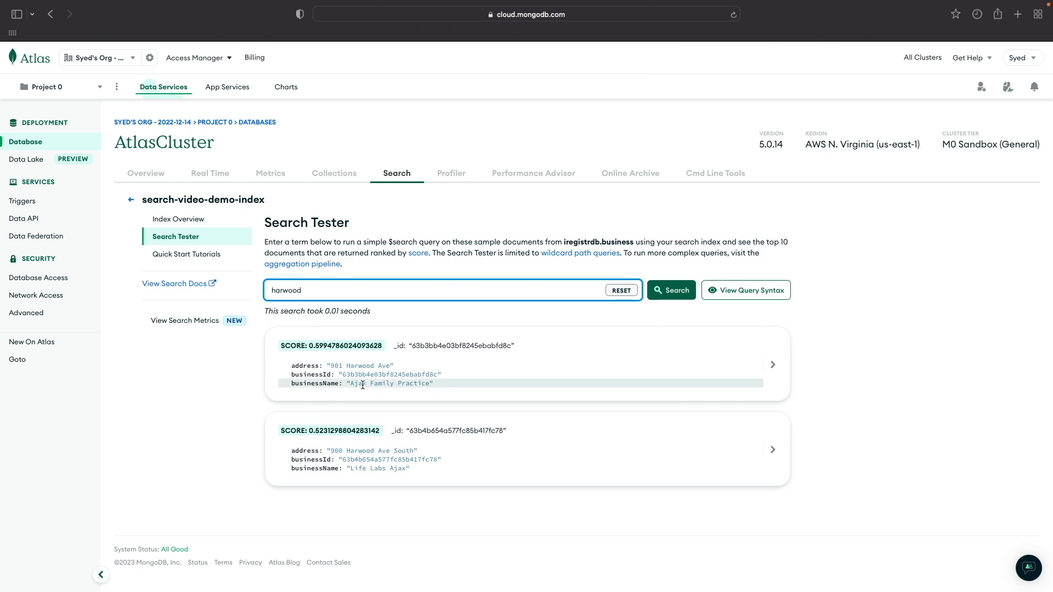
# Examine the first result's businessName and address, and view the query syntax behind the harwood search
pyautogui.moveTo(346, 384); pyautogui.dragTo(440, 386)
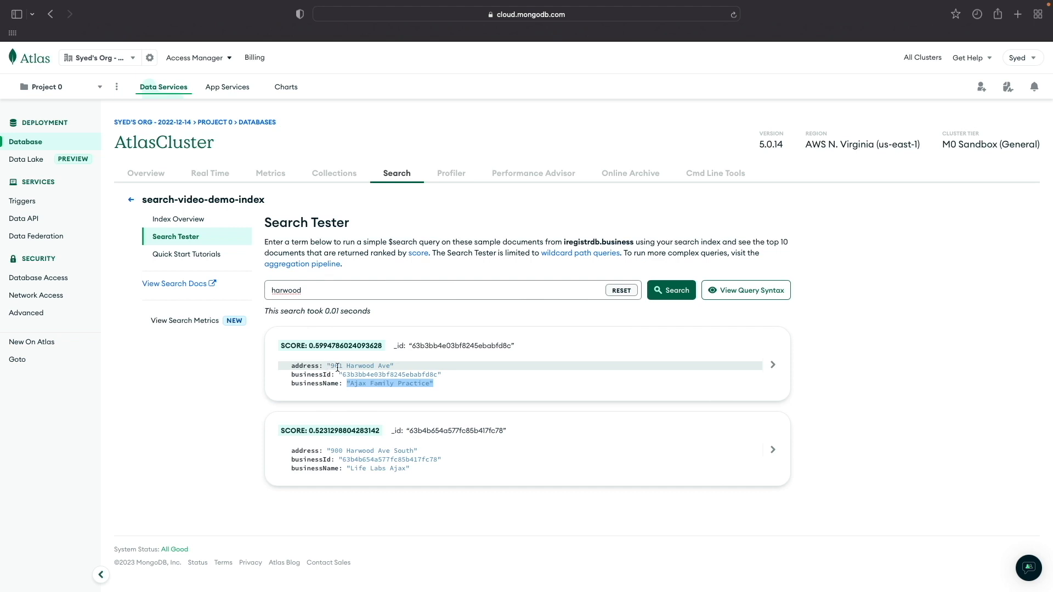
pyautogui.moveTo(336, 367); pyautogui.dragTo(378, 367)
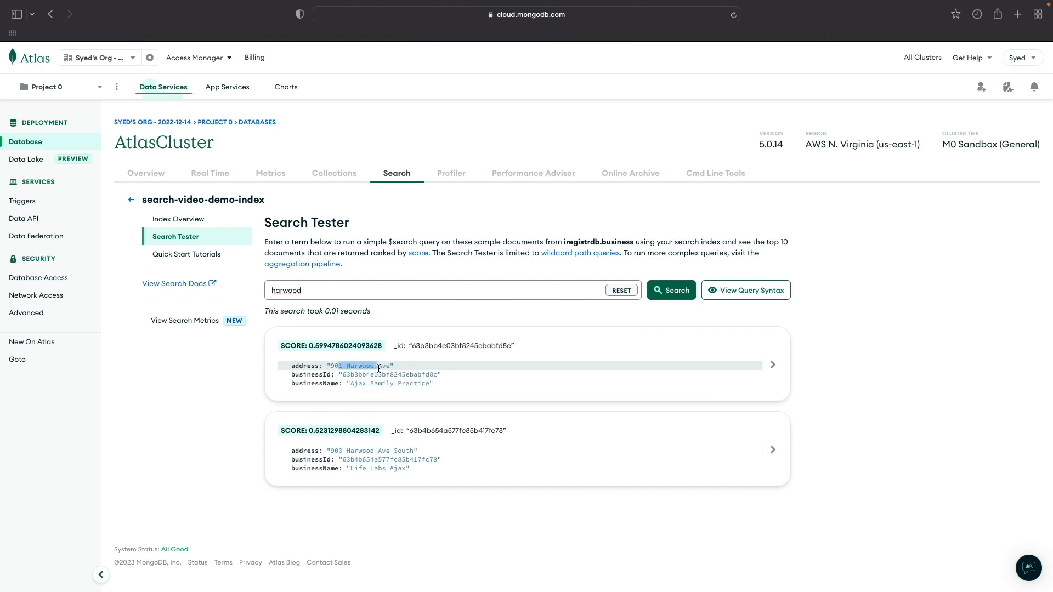
pyautogui.click(749, 293)
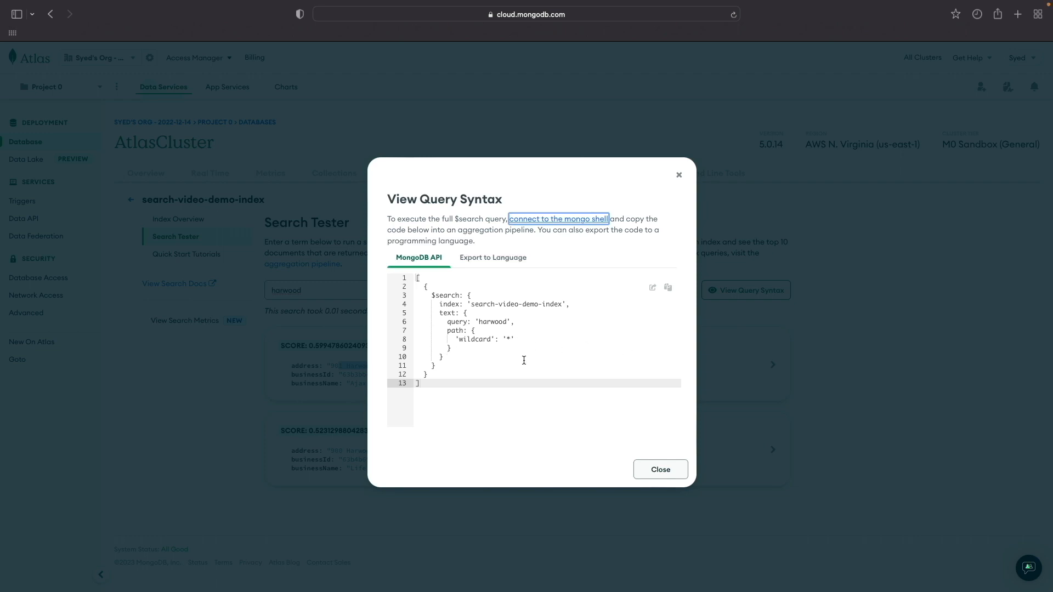
pyautogui.click(679, 175)
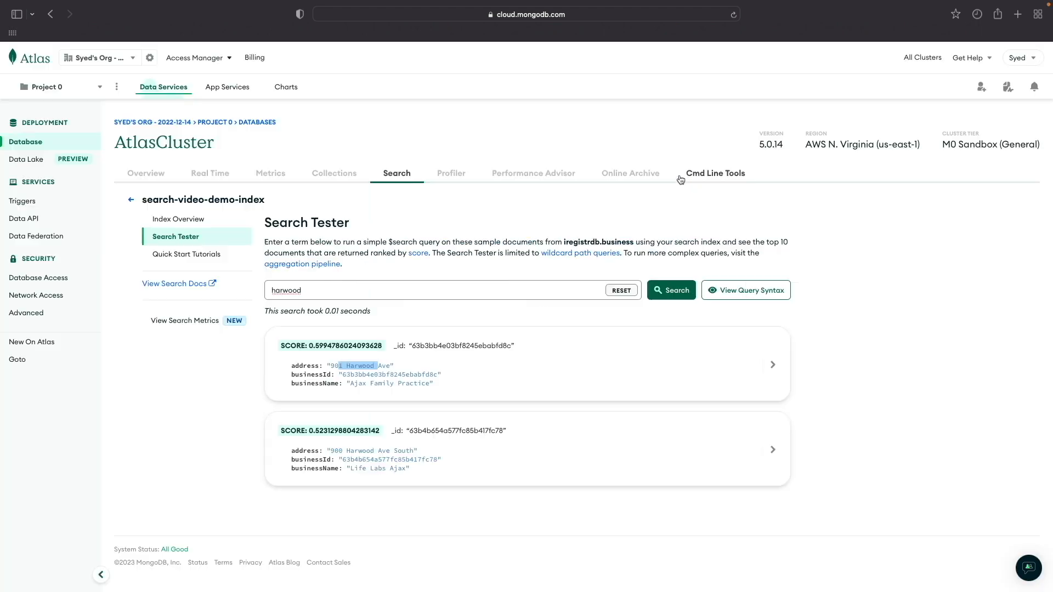
# Replace the search term with aja and run the search
pyautogui.doubleClick(323, 291)
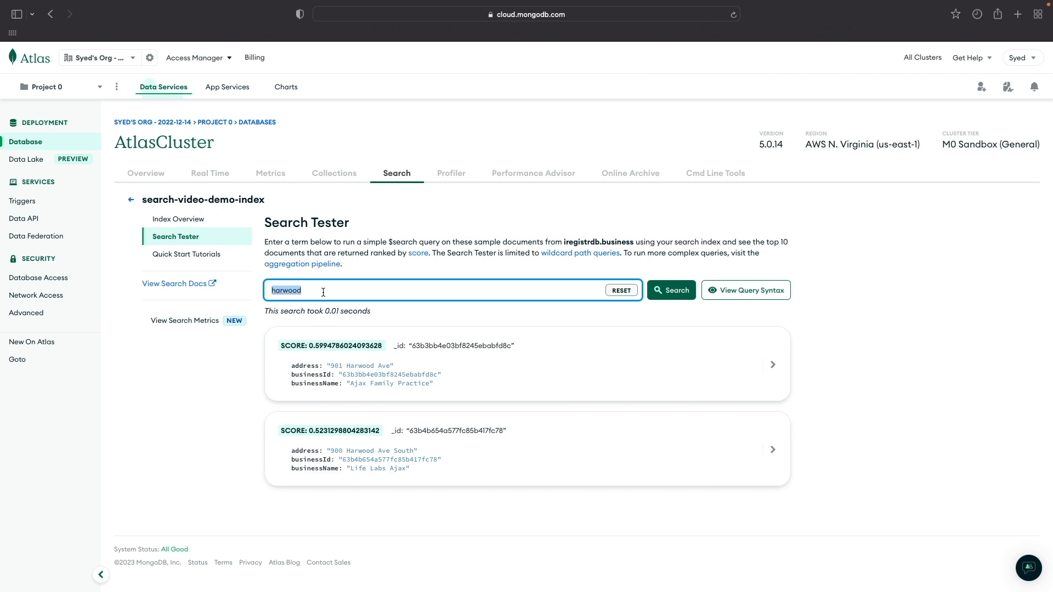
pyautogui.write('ajaz')
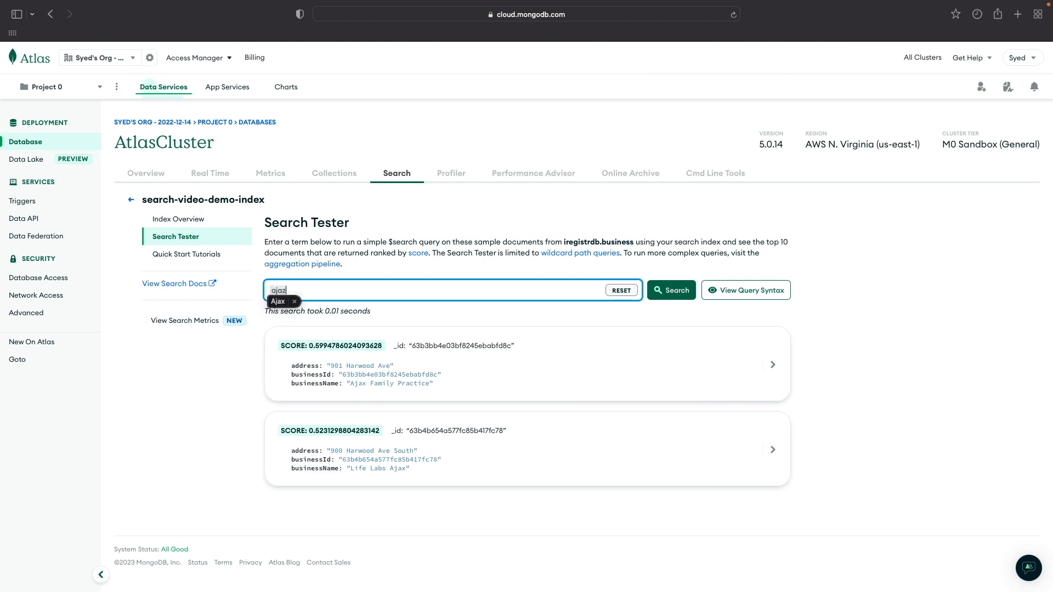
pyautogui.press('BackSpace')
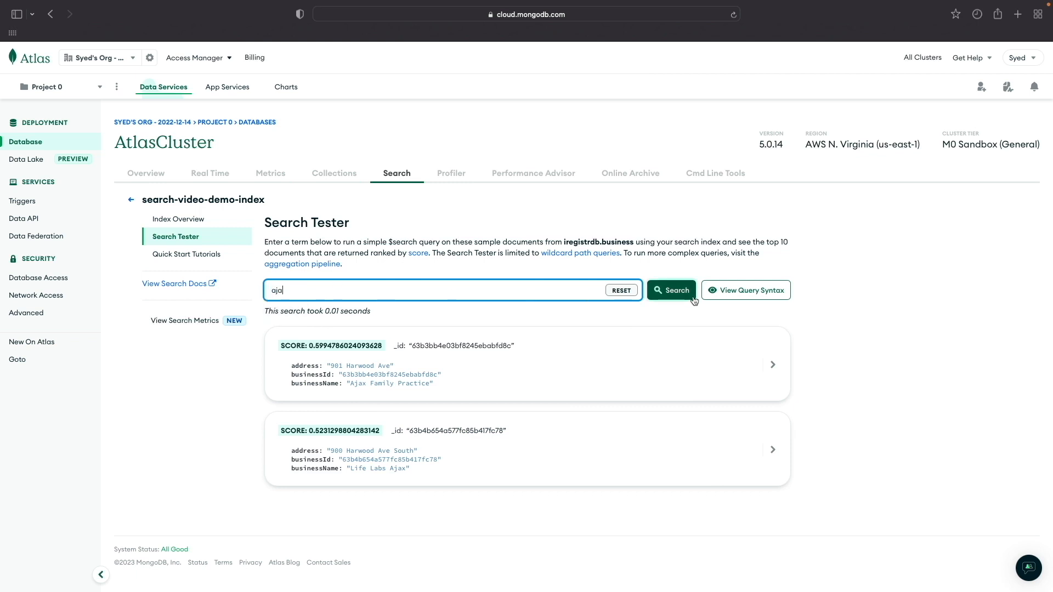
pyautogui.click(675, 295)
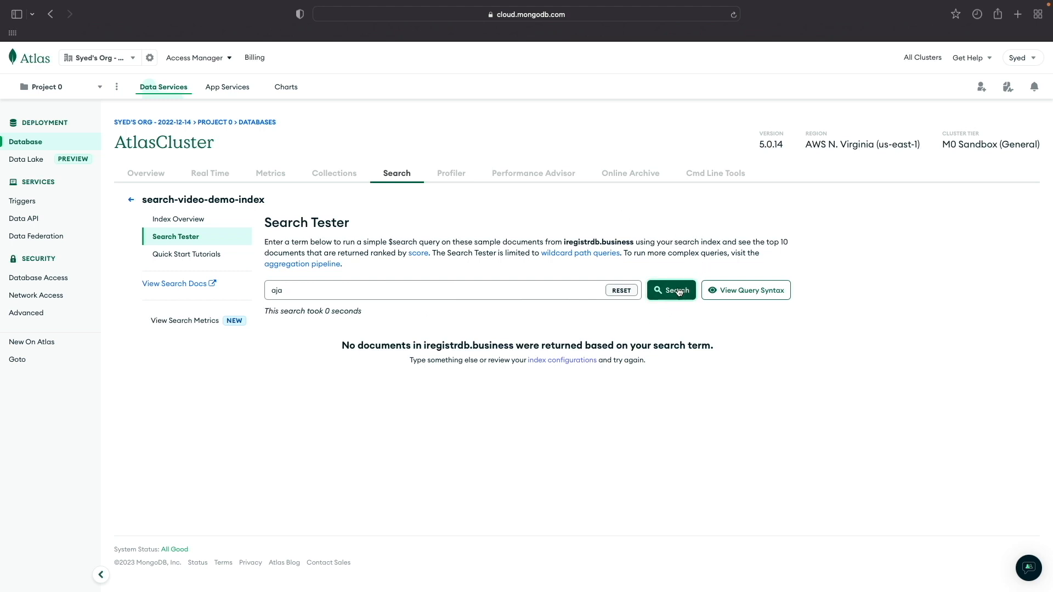
# View the query syntax of the aja search and copy its $search block
pyautogui.click(746, 296)
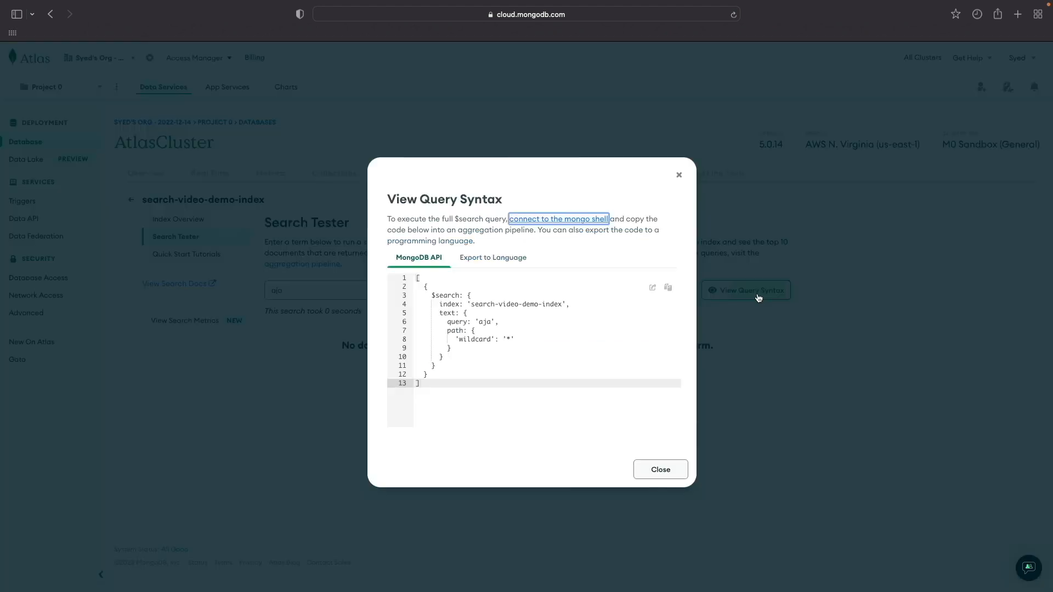
pyautogui.click(481, 296)
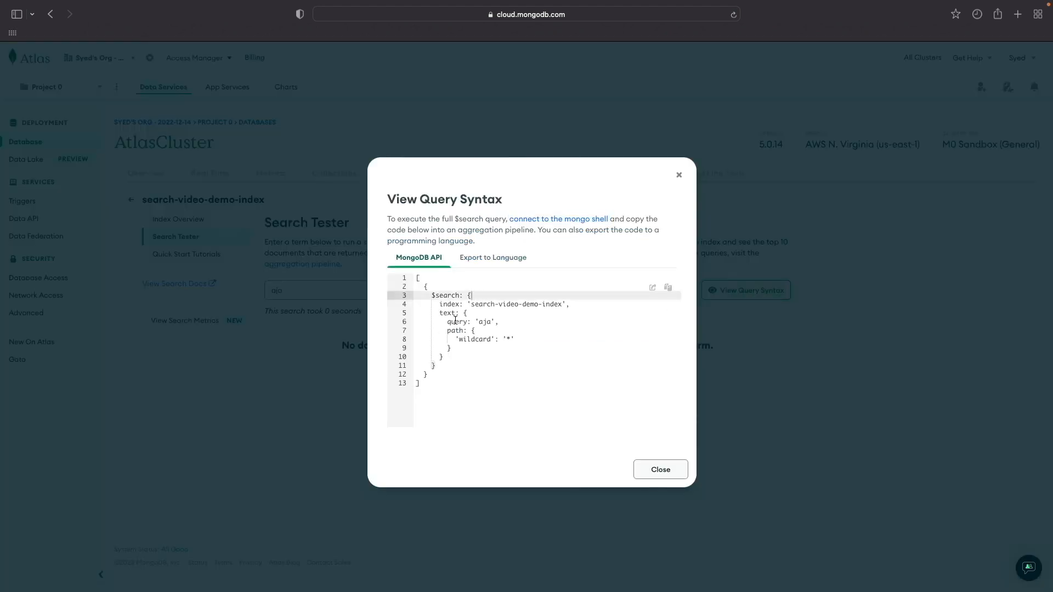
pyautogui.moveTo(440, 364); pyautogui.dragTo(407, 298)
pyautogui.press('super+c')
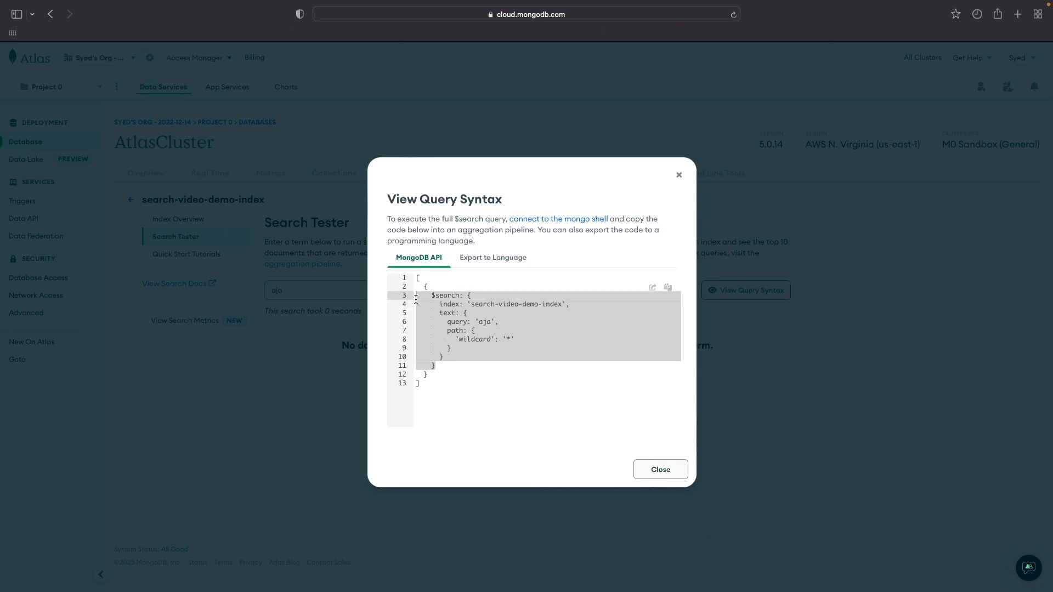
pyautogui.click(646, 476)
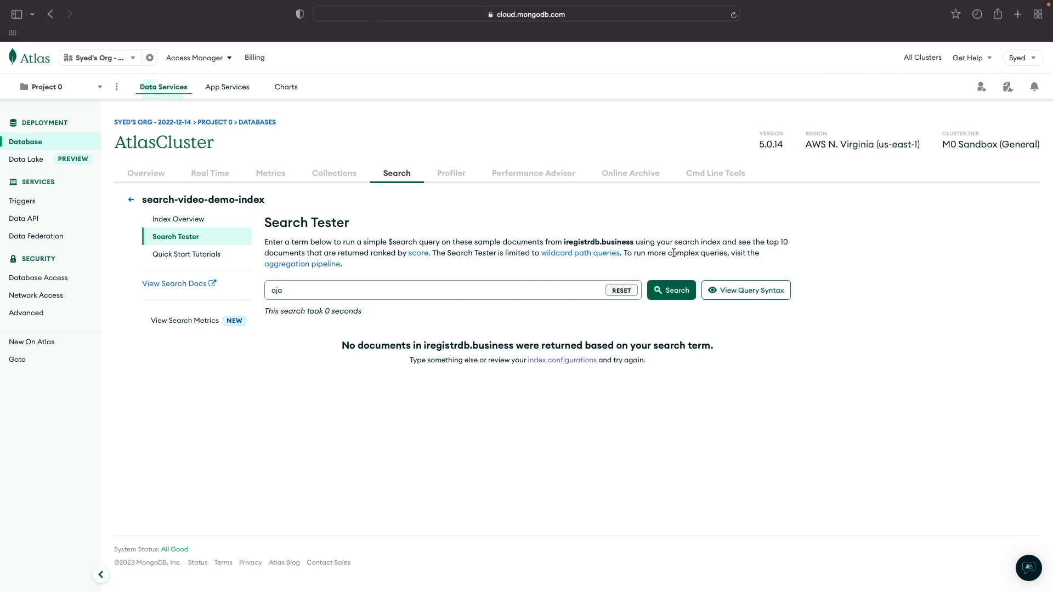
# Open the aggregation pipeline builder for iregistrdb.business and set the first stage to $search
pyautogui.click(304, 265)
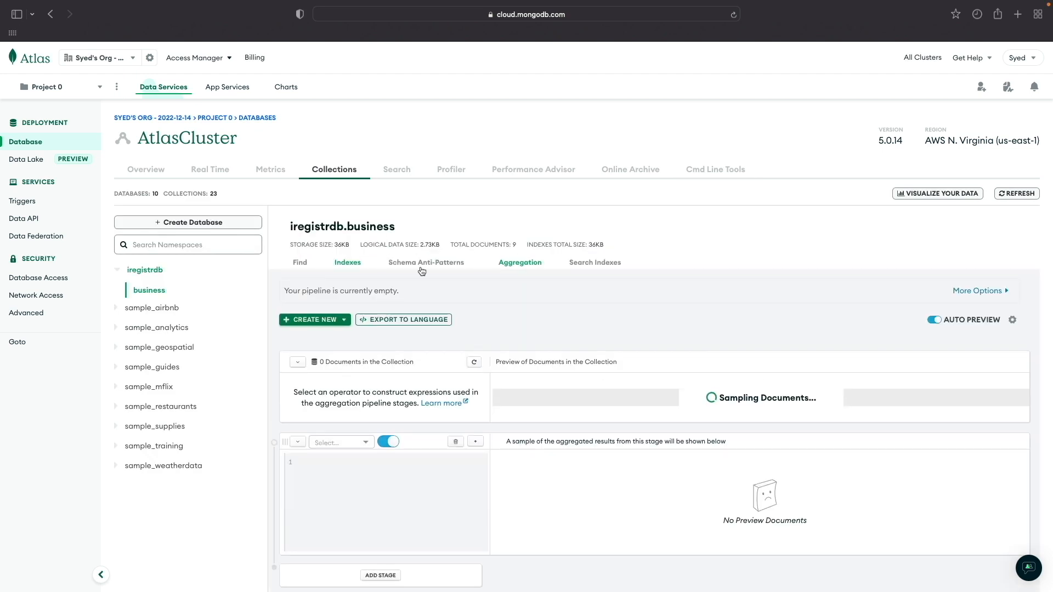
pyautogui.scroll(-1, 554, 335)
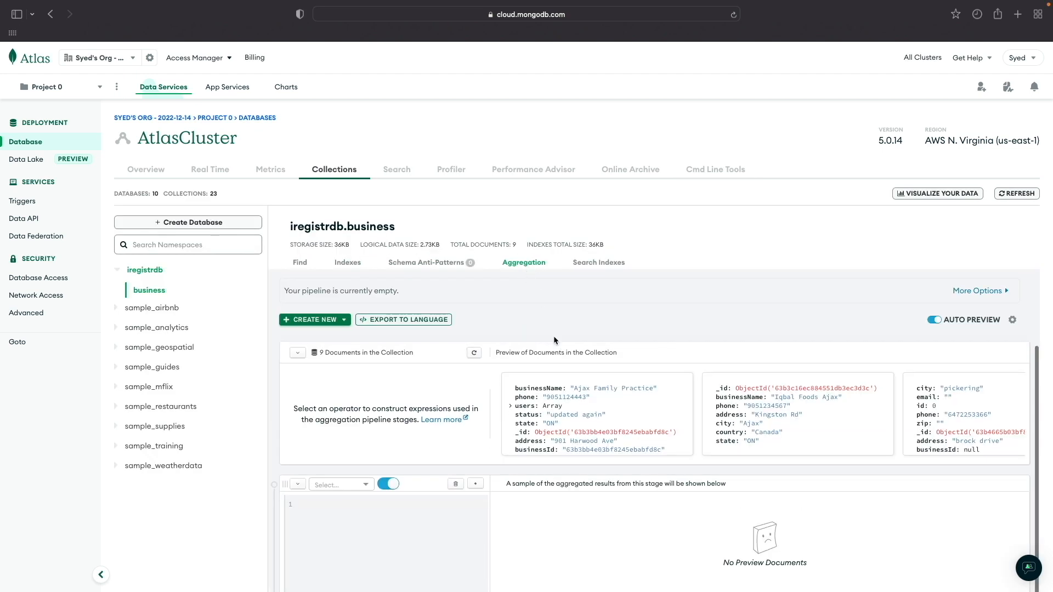
pyautogui.click(336, 464)
pyautogui.scroll(-6, 353, 522)
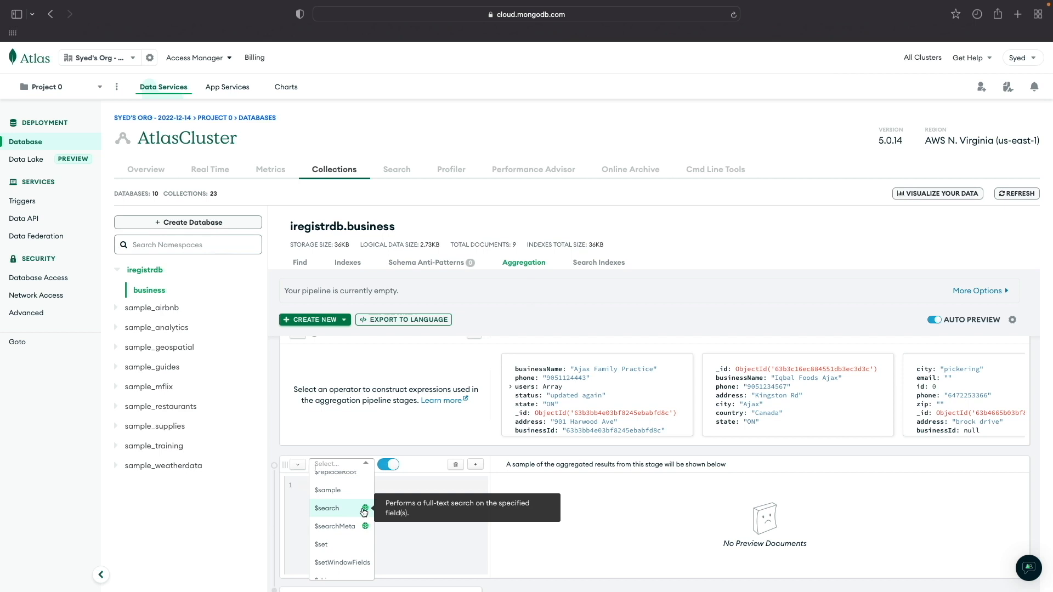
pyautogui.click(364, 511)
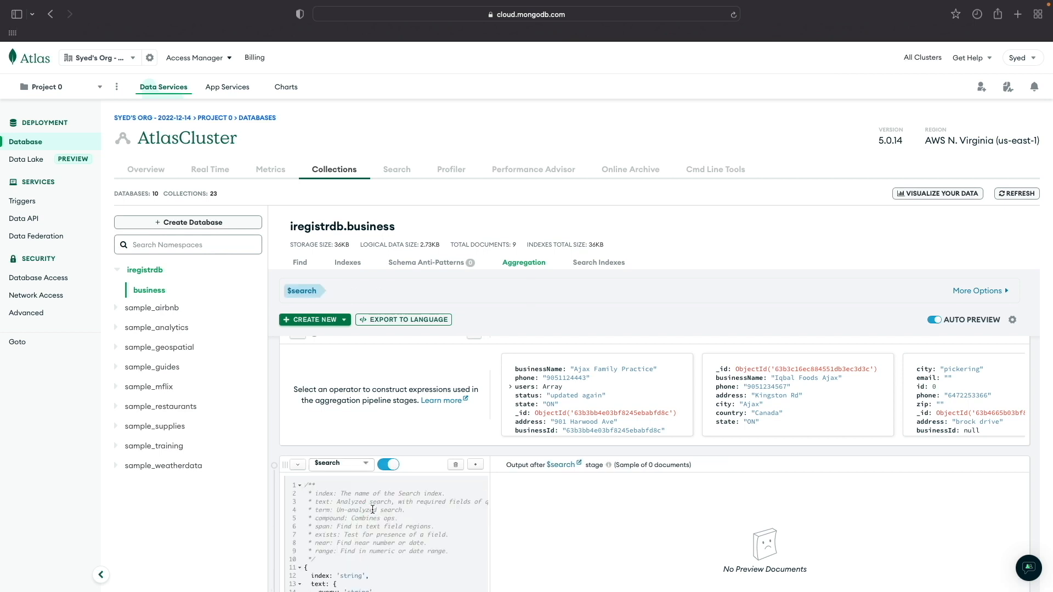
# Replace the $search stage template with the copied query, remove its $search: prefix, and outdent the closing brace
pyautogui.scroll(-2, 373, 508)
pyautogui.press('super+a')
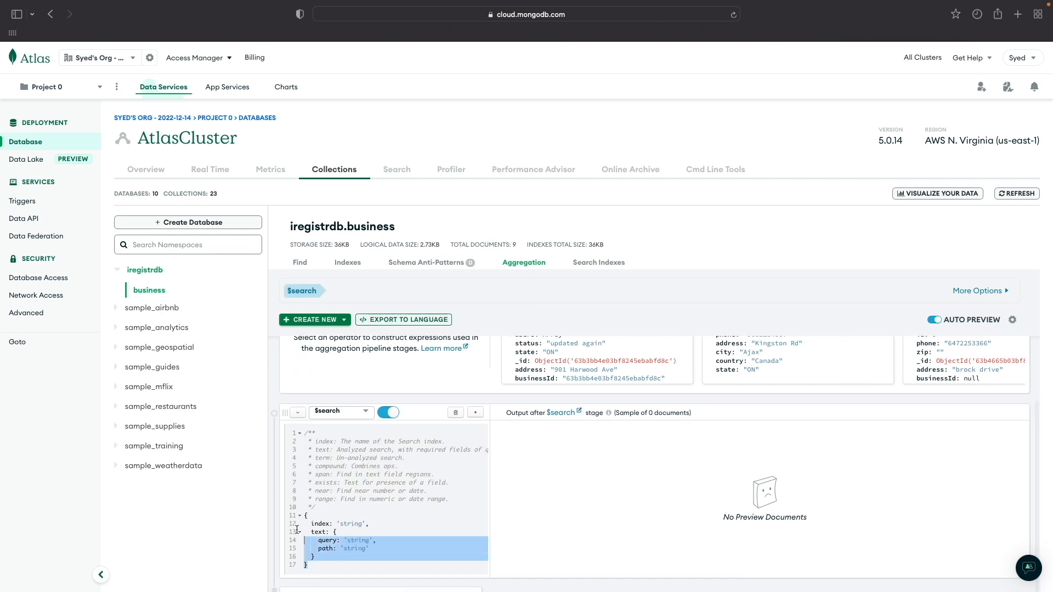
pyautogui.press('super+v')
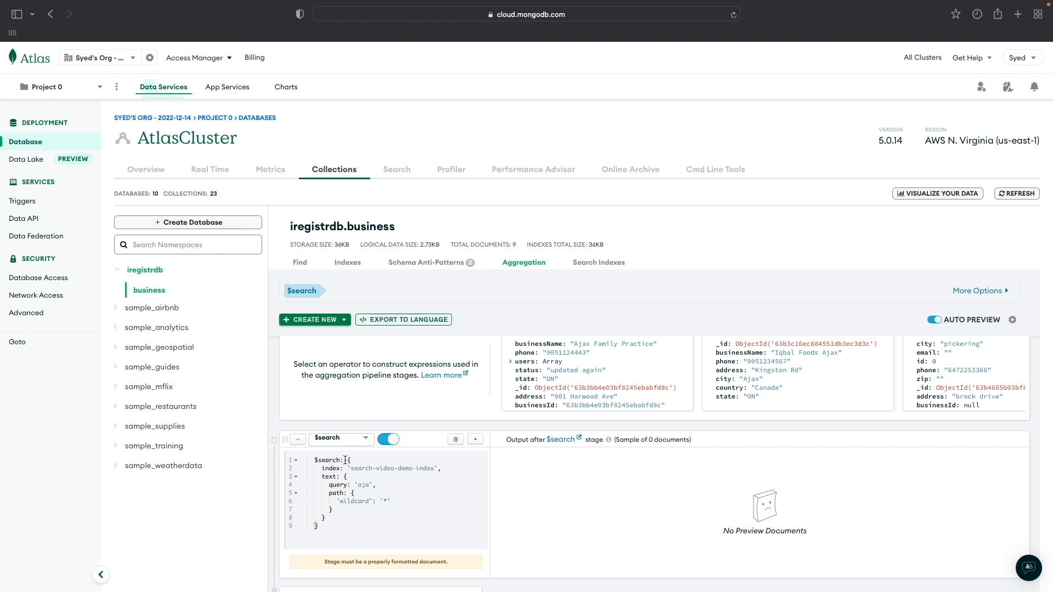
pyautogui.moveTo(344, 460); pyautogui.dragTo(288, 463)
pyautogui.press('BackSpace')
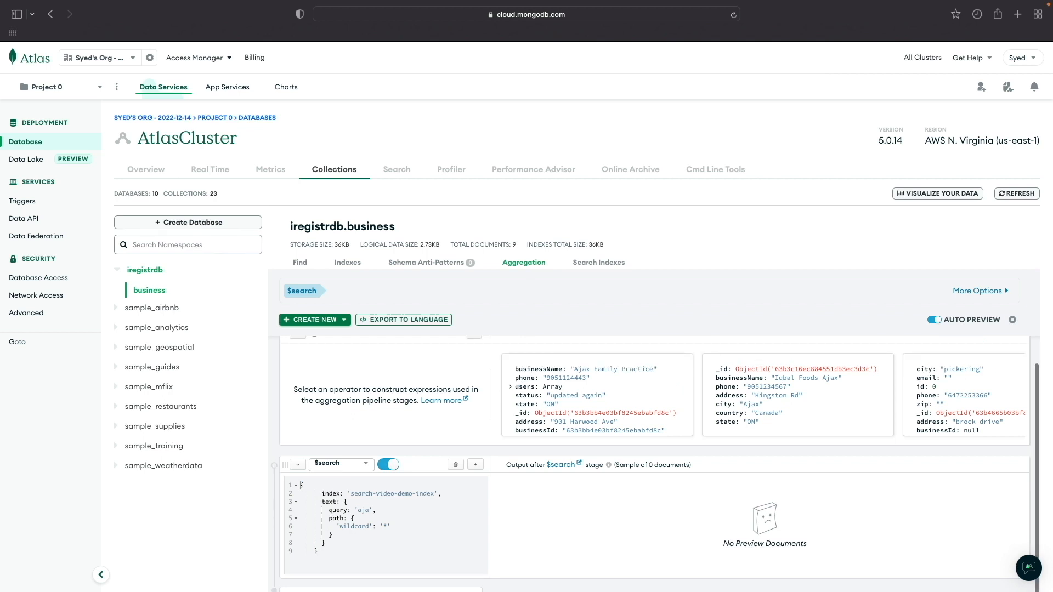
pyautogui.scroll(-2, 457, 522)
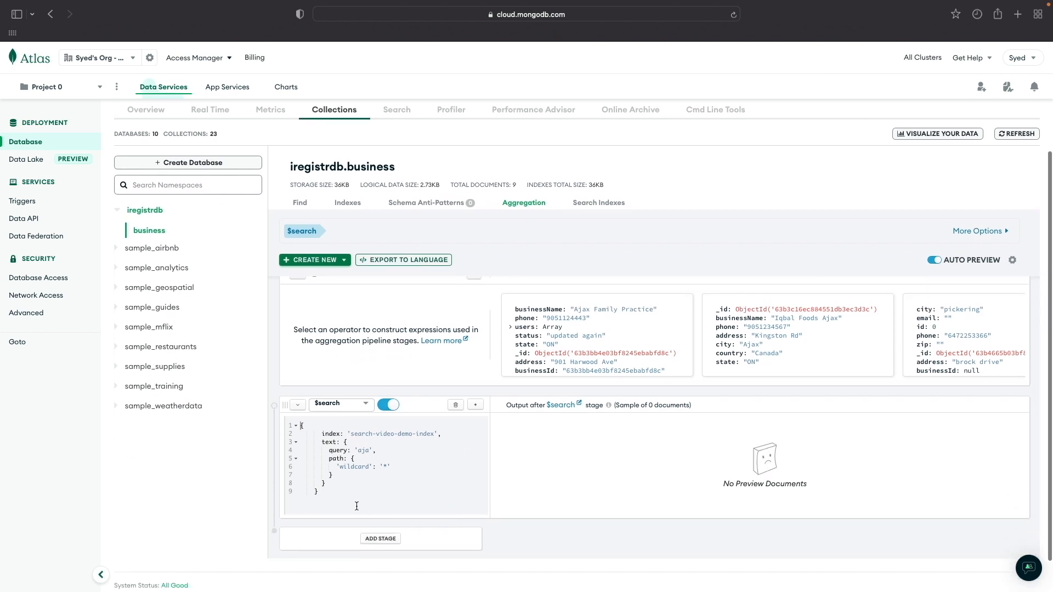
pyautogui.click(315, 491)
pyautogui.press('BackSpace')
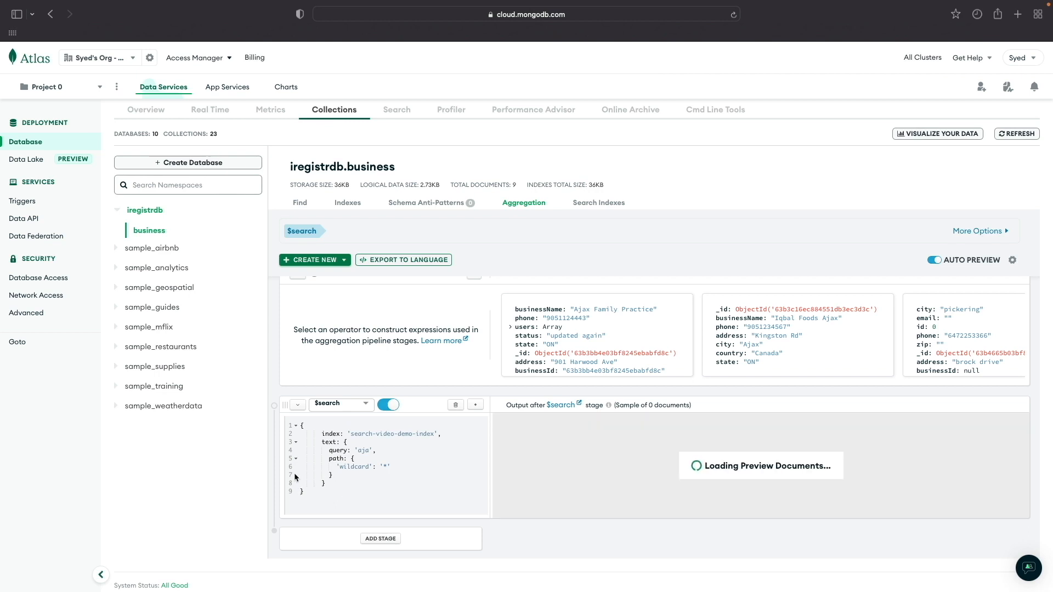
# Re-enter the text query on search-video-demo-index with wildcard path '*', and compare the previews for aja and ajax
pyautogui.moveTo(328, 483); pyautogui.dragTo(278, 424)
pyautogui.press('BackSpace')
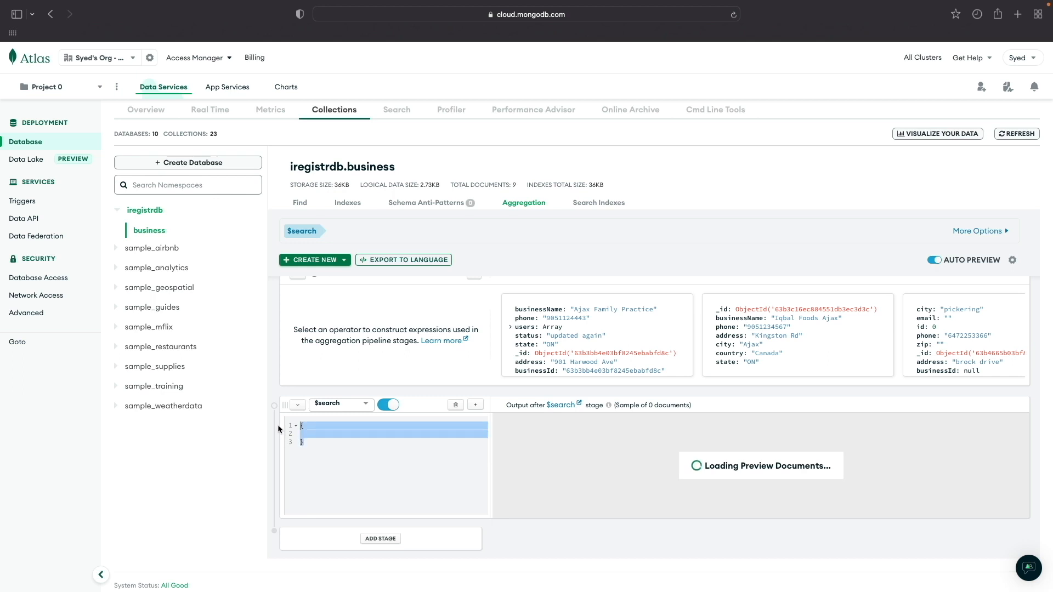
pyautogui.write("index: 'search-video-demo-index', text: {   query: 'aja',   path: {     'wildcard': '*'   } }")
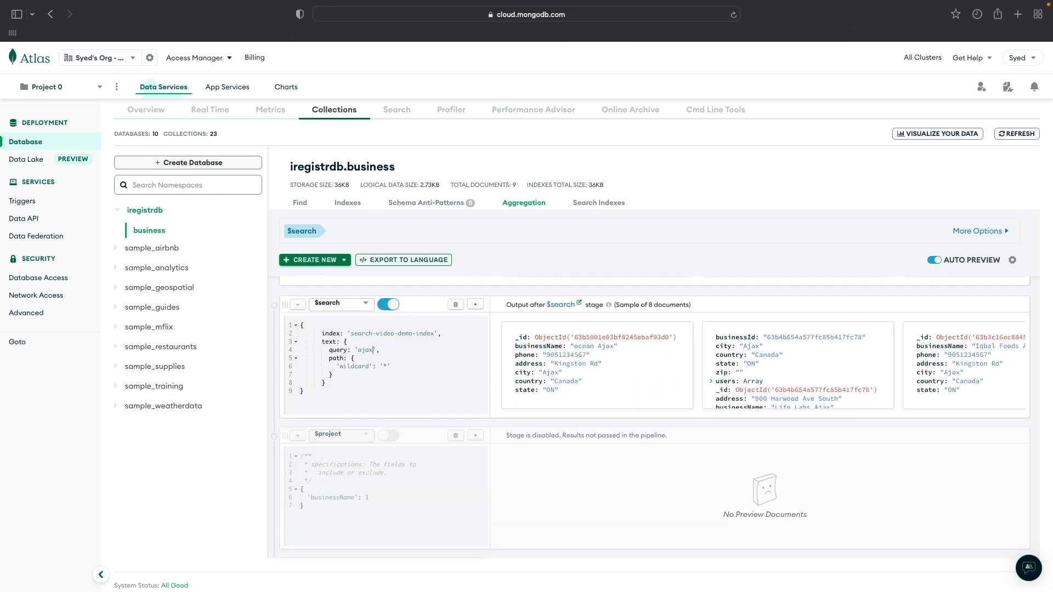
pyautogui.press('BackSpace')
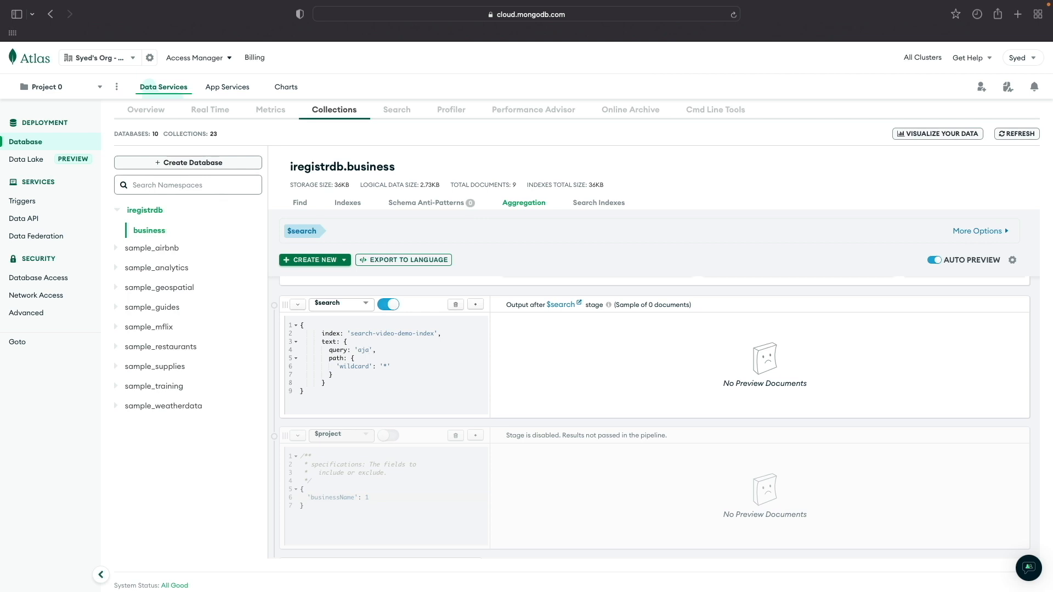
pyautogui.write('x')
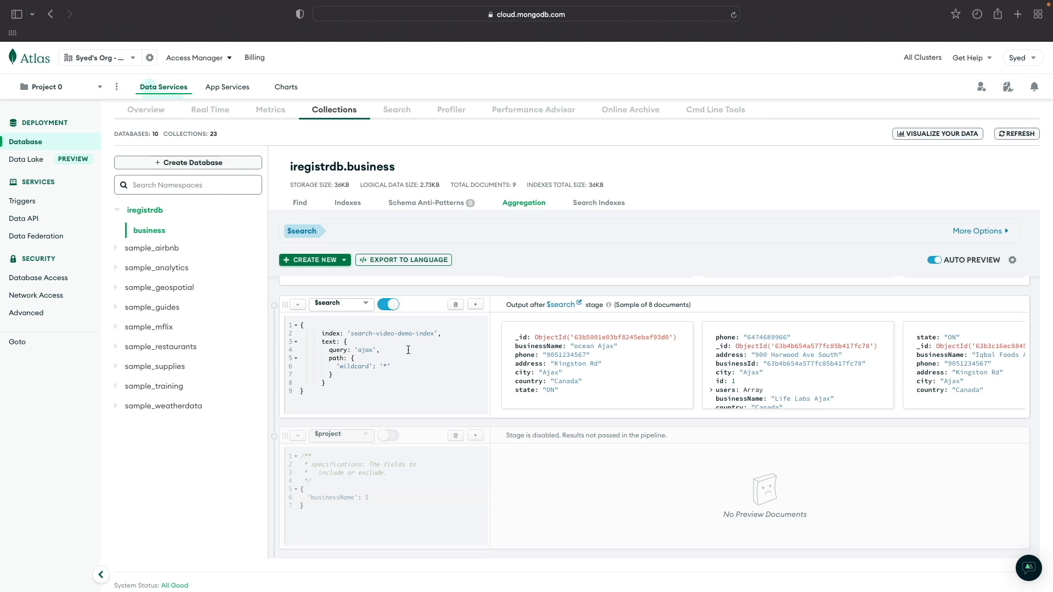
# Change the text operator in the $search stage to autocomplete
pyautogui.moveTo(322, 342); pyautogui.dragTo(332, 341)
pyautogui.write('a')
pyautogui.write('uto')
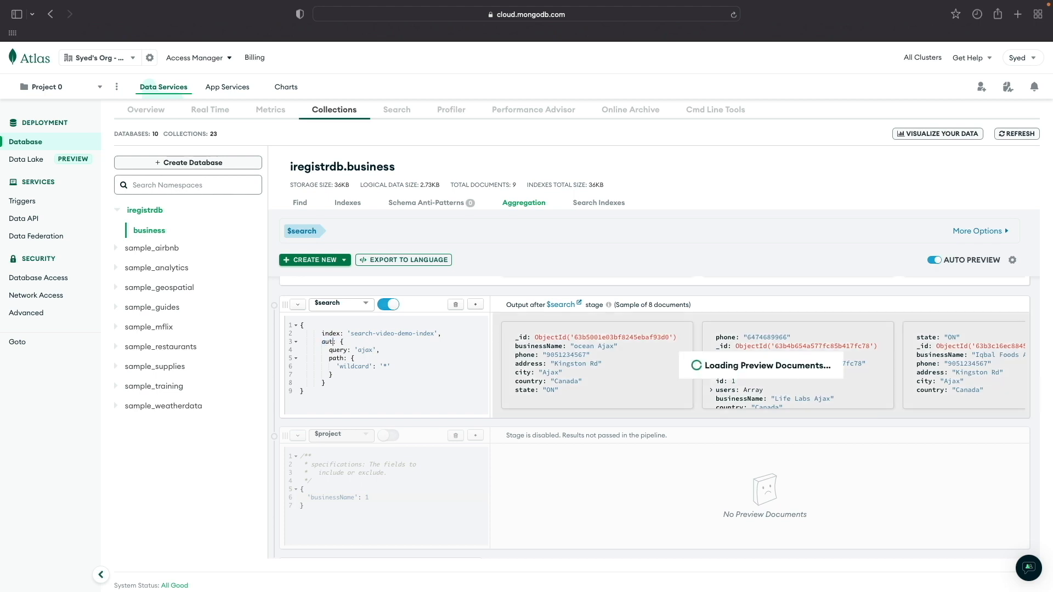
pyautogui.write('complete')
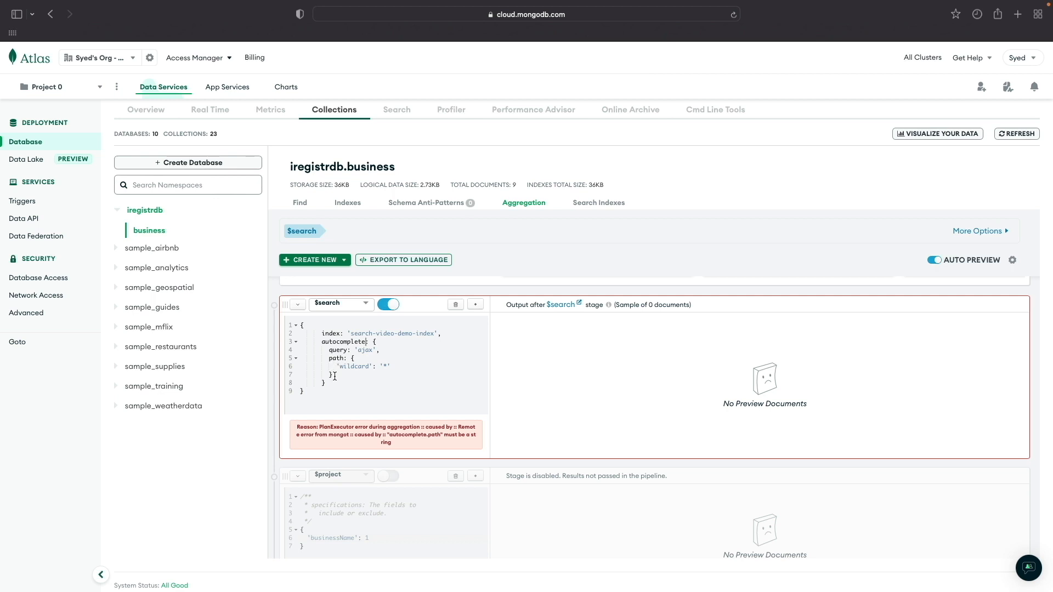
pyautogui.moveTo(335, 378); pyautogui.dragTo(288, 359)
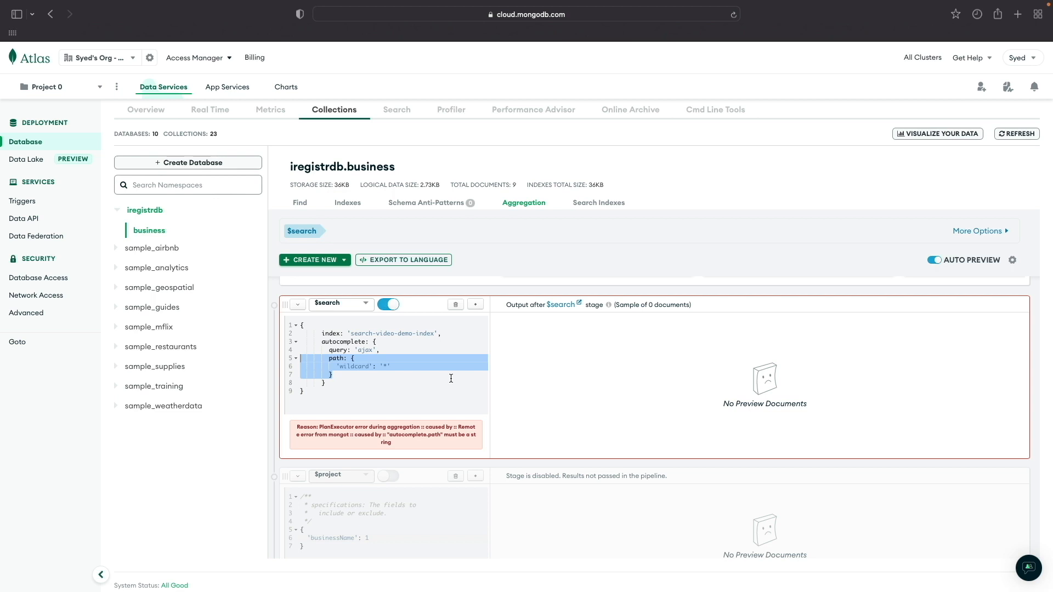
pyautogui.press('BackSpace')
pyautogui.press('BackSpace')
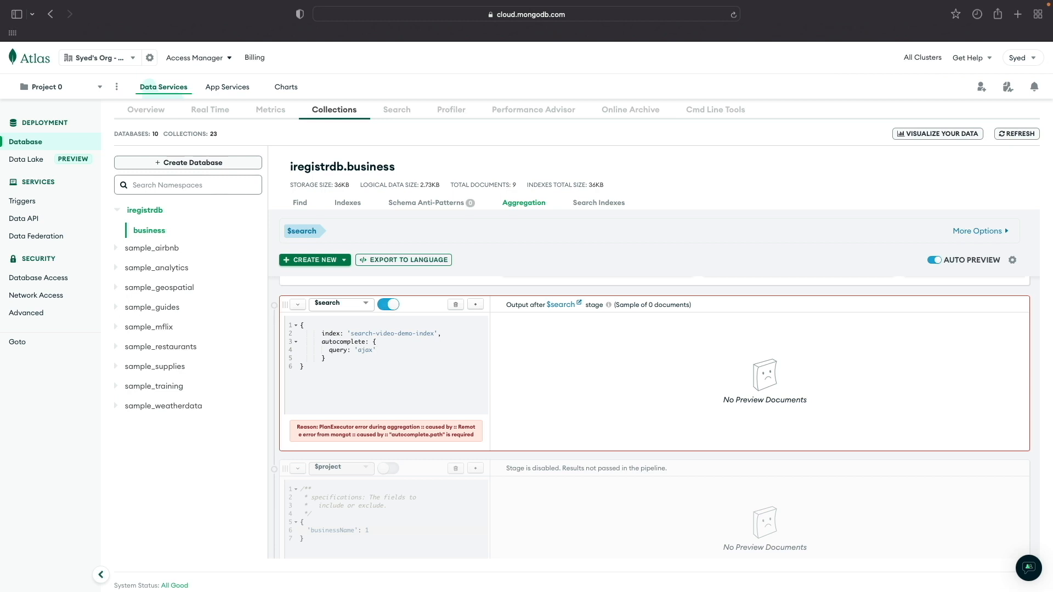
pyautogui.write(", path: {   'wildcard': '*' }")
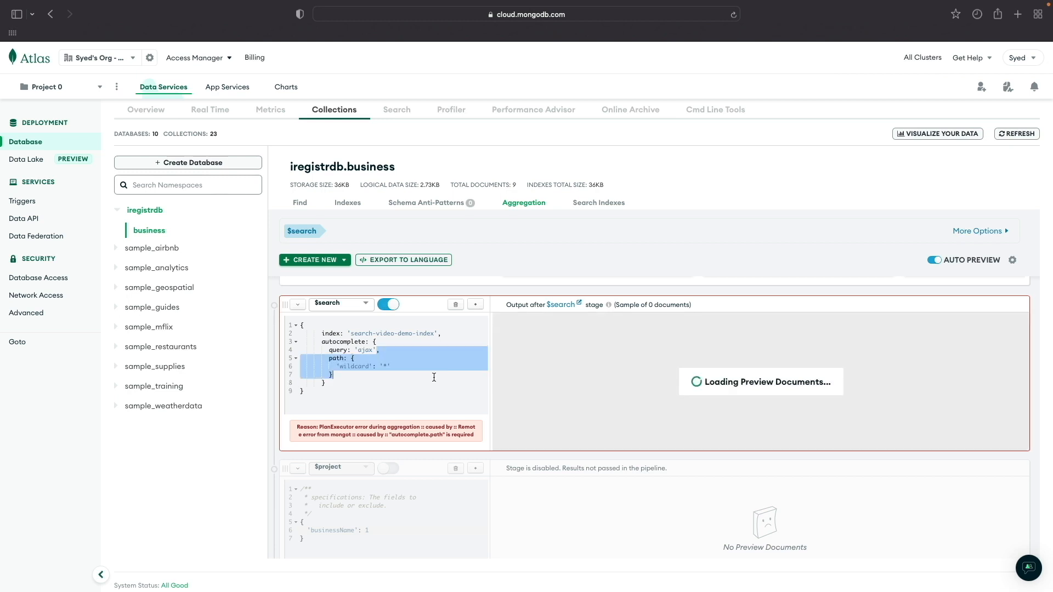
pyautogui.click(346, 374)
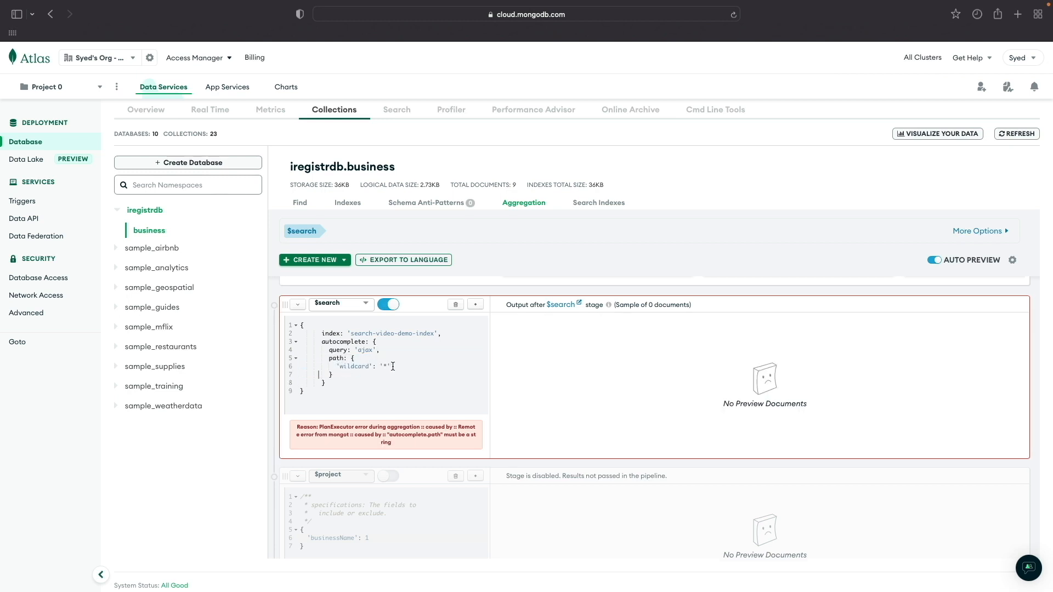
# Replace the wildcard path block with 'path': 'businessName' and a 'fuzzy' option with 'maxEdits': 1
pyautogui.moveTo(333, 374); pyautogui.dragTo(292, 362)
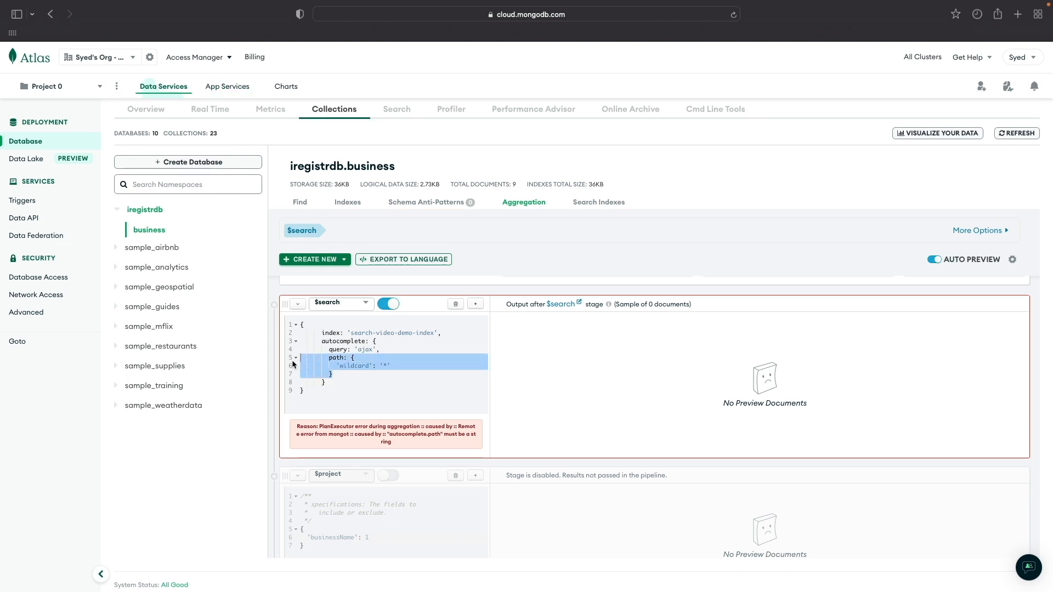
pyautogui.write("'path': 'businessName', 'fuzzy': {   'maxEdits': 1 }")
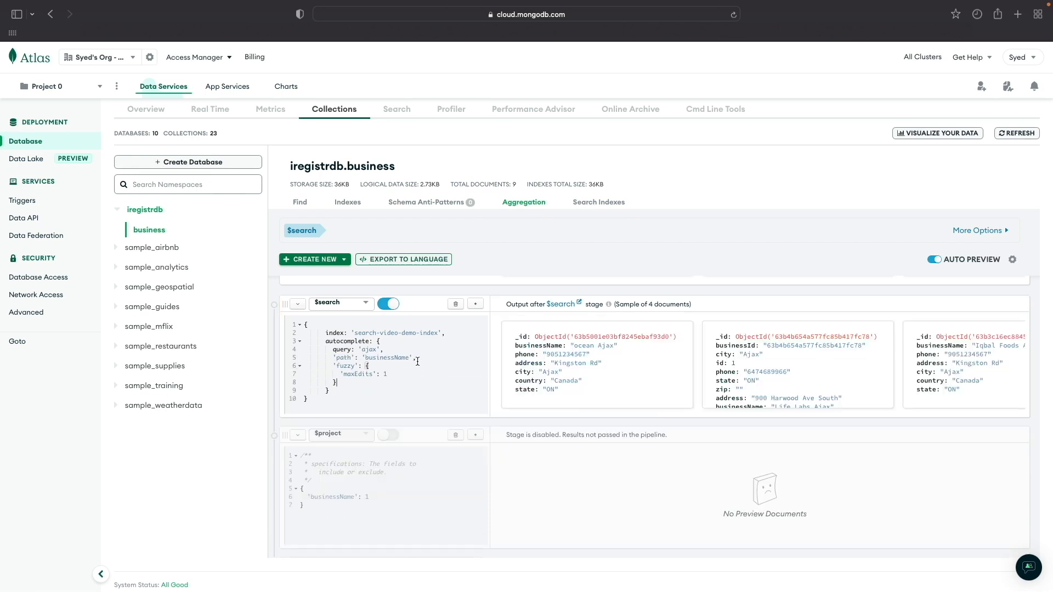
# Change the autocomplete query to aja and then ajas, and look through the matching documents in the preview
pyautogui.click(379, 352)
pyautogui.click(381, 358)
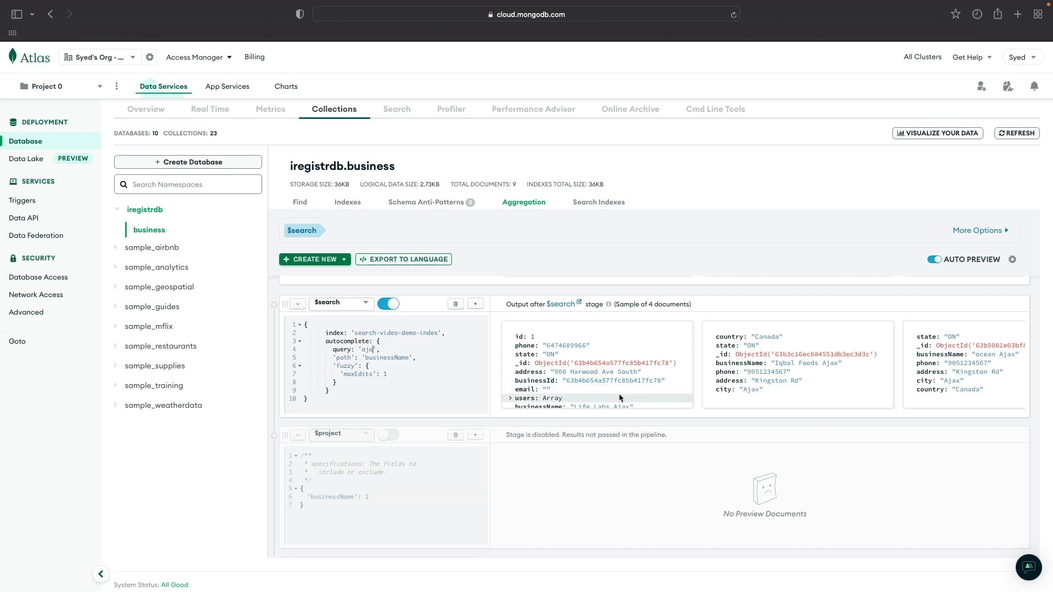
pyautogui.scroll(-2, 623, 385)
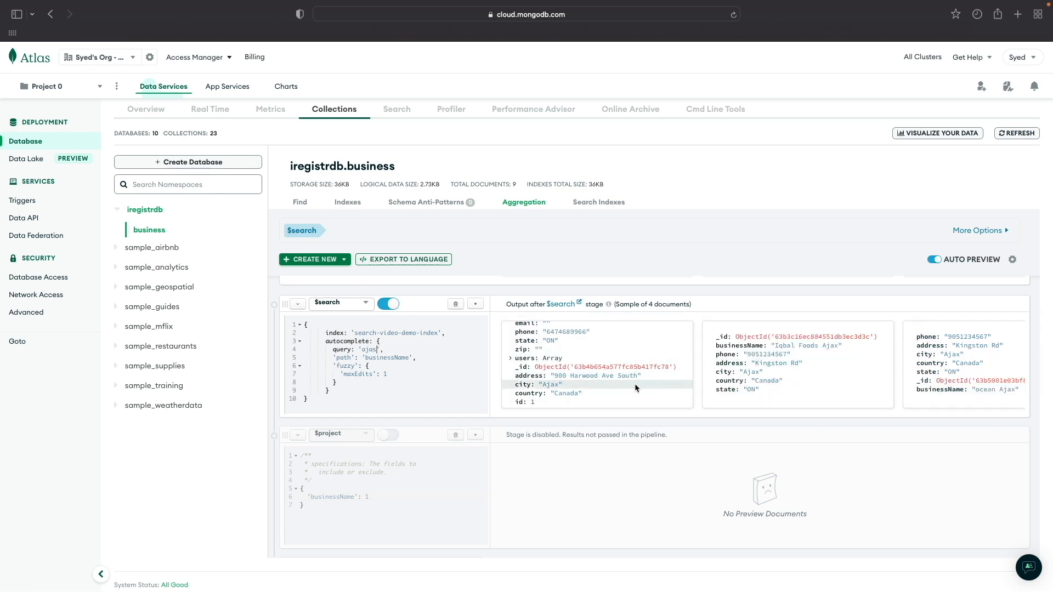
pyautogui.scroll(2, 627, 379)
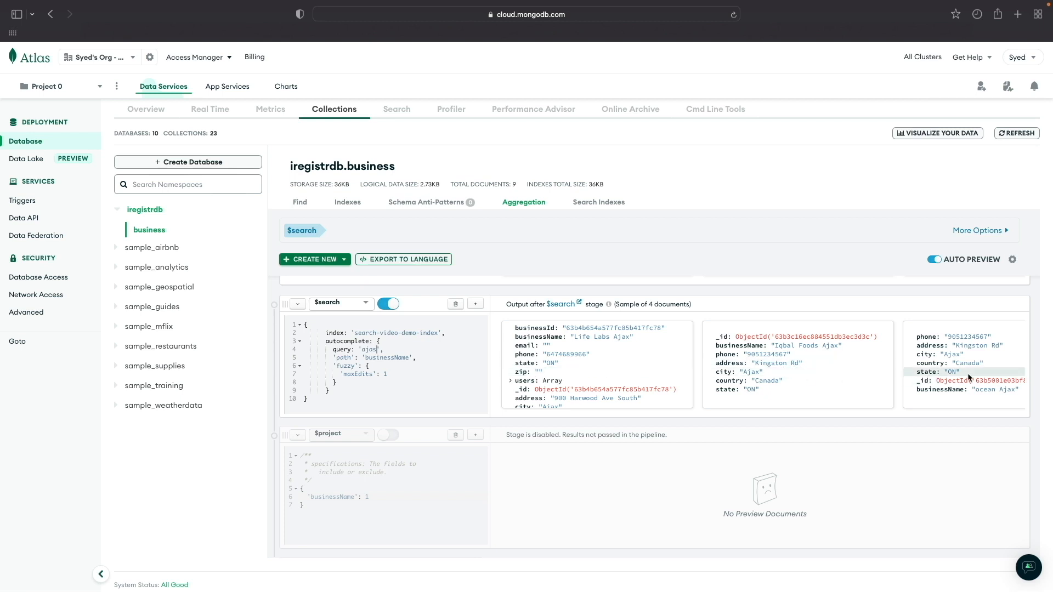
# Enable the $project stage and add 'phone': 1 after 'businessName': 1 in its specification
pyautogui.scroll(-2, 968, 373)
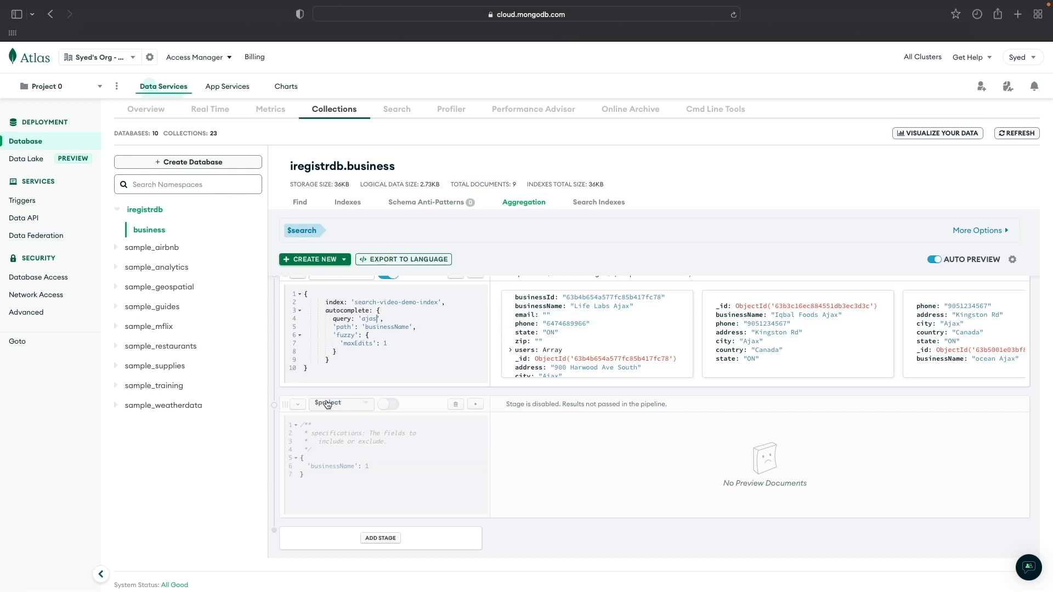
pyautogui.click(389, 406)
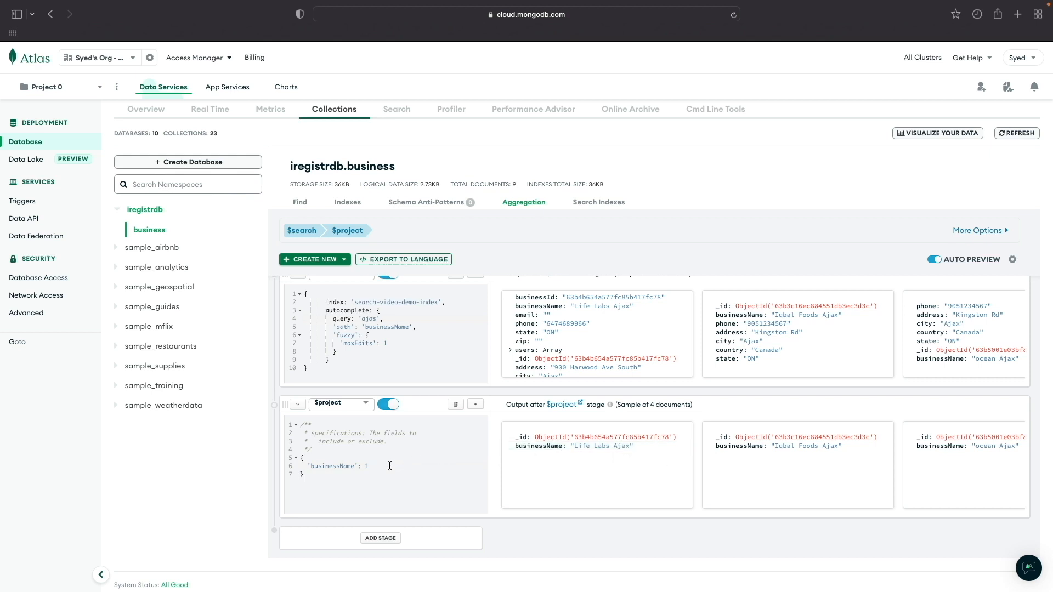
pyautogui.press('Return')
pyautogui.write("'")
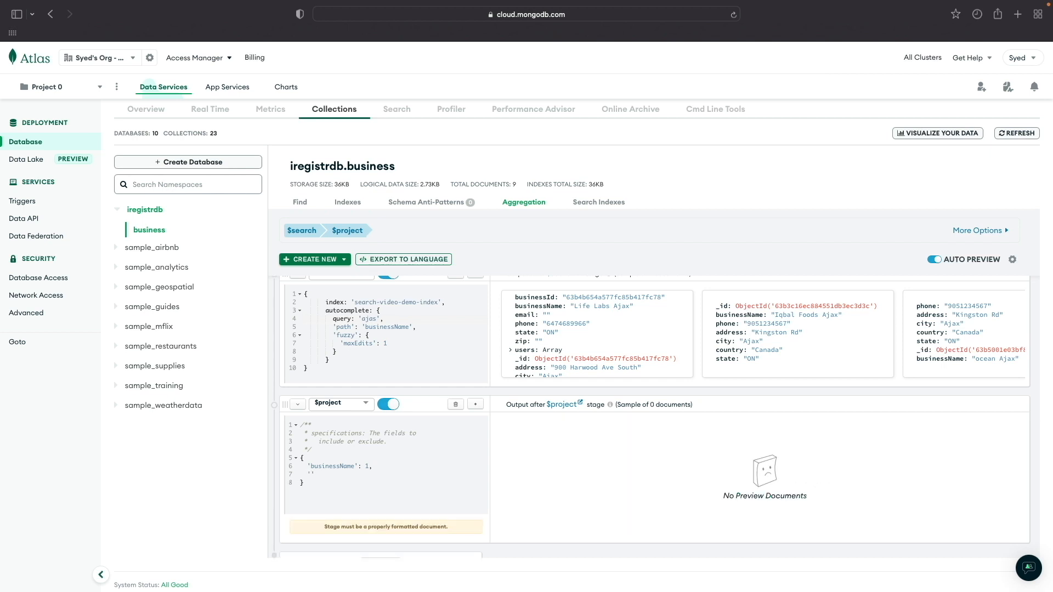
pyautogui.write("phone': 1")
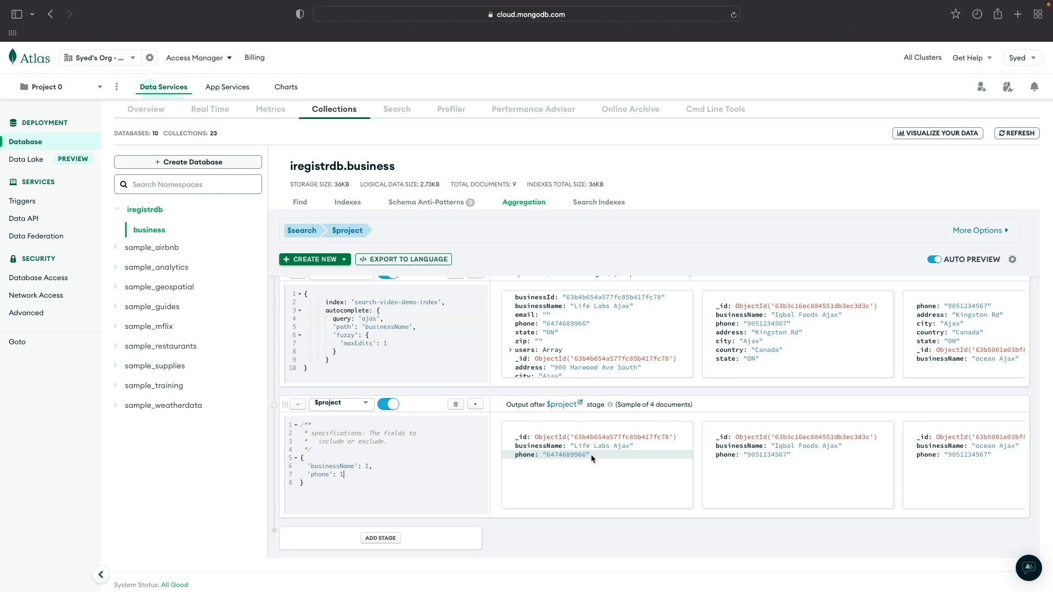
# Open App Services in a new browser tab and look over the Applications page
pyautogui.rightClick(233, 88)
pyautogui.click(241, 93)
pyautogui.click(694, 53)
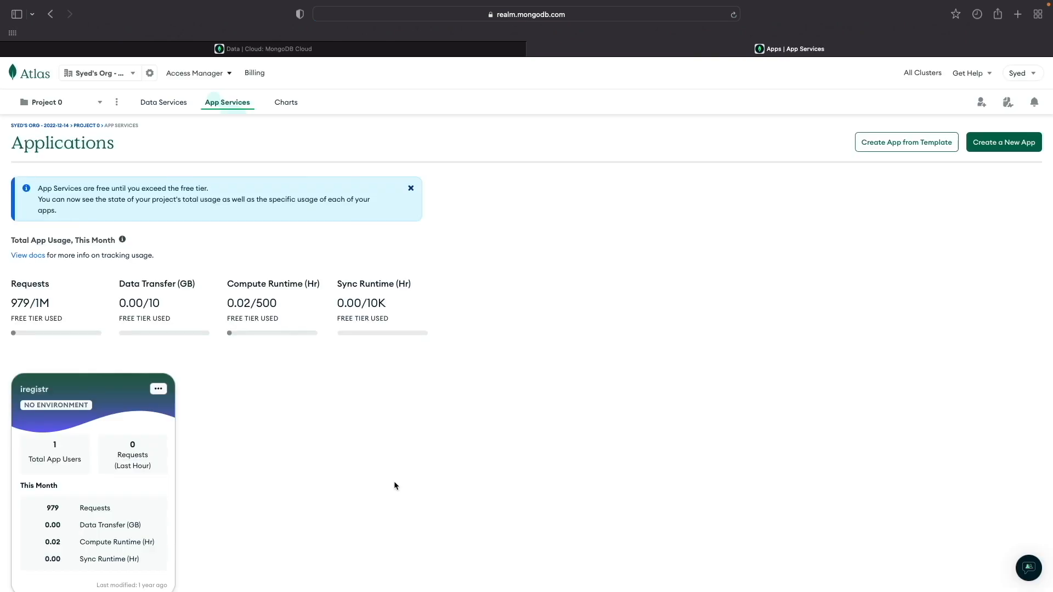
pyautogui.scroll(-2, 391, 486)
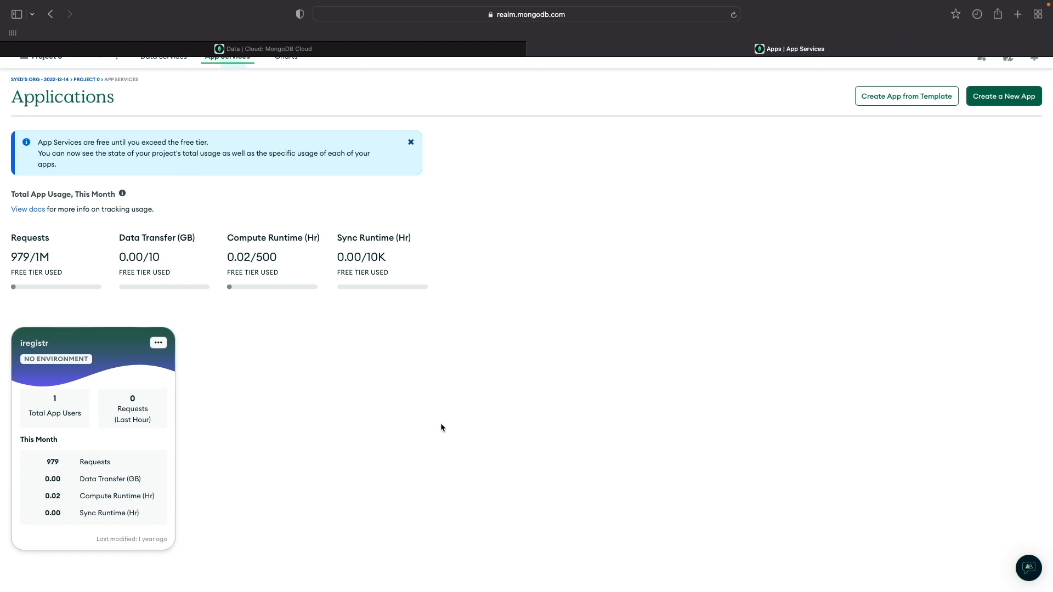
pyautogui.scroll(1, 441, 425)
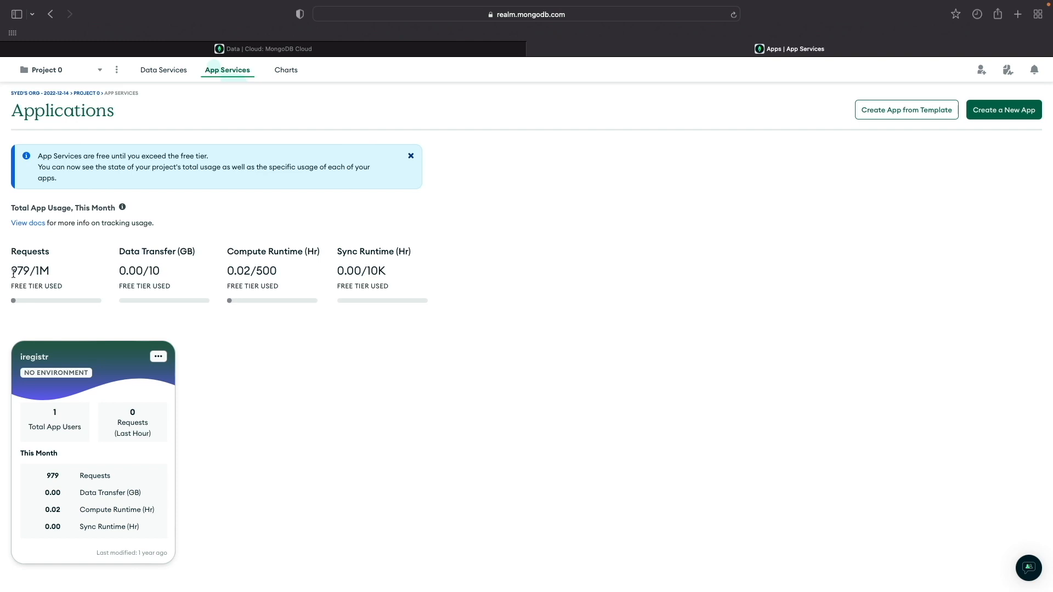
pyautogui.scroll(1, 992, 123)
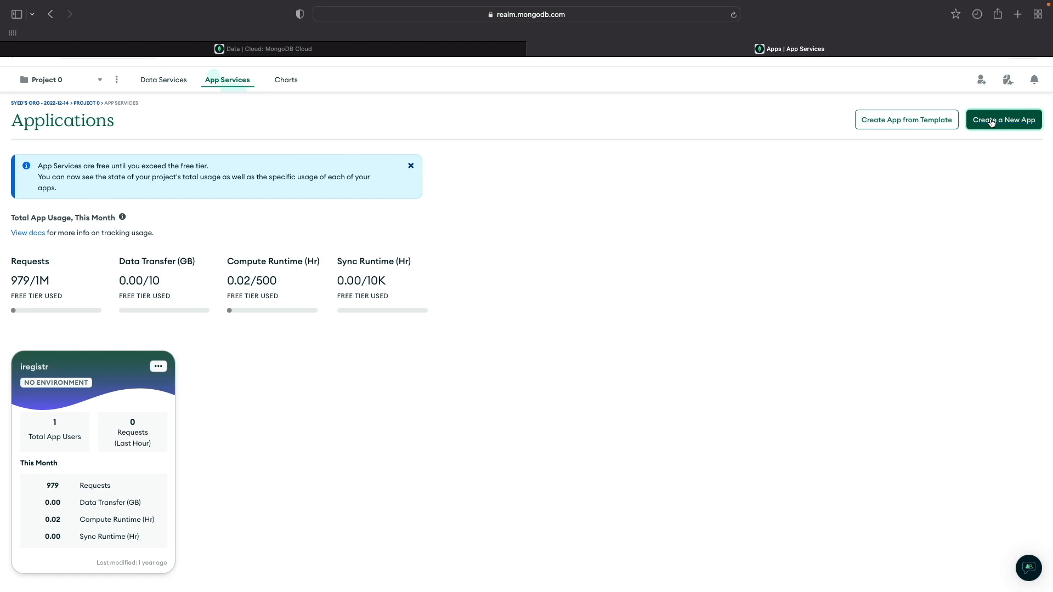
# Look over the linked data source and GitHub connection options for a new App Service, and cancel its creation
pyautogui.click(992, 120)
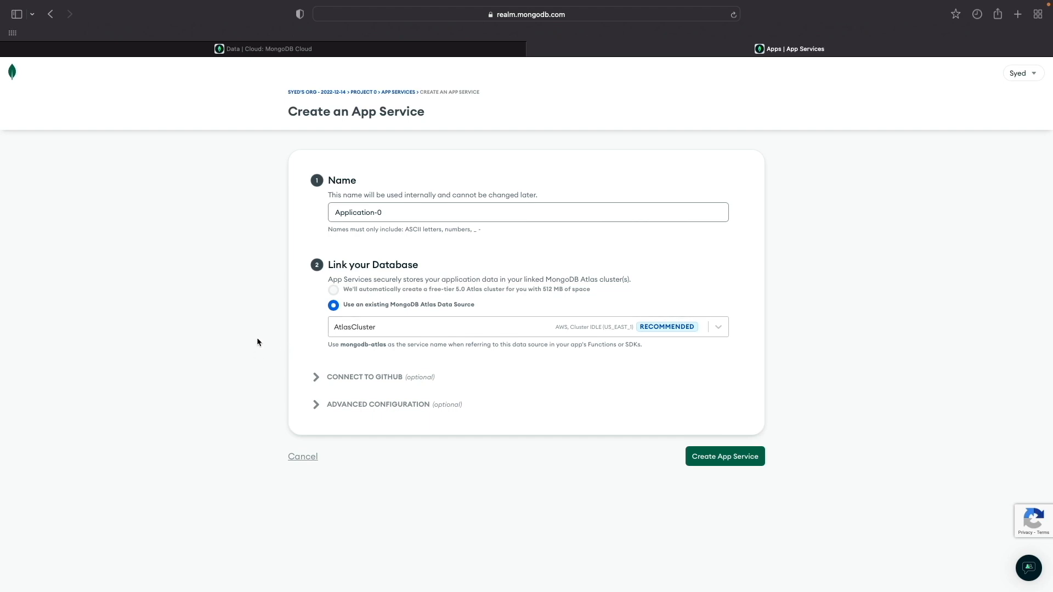
pyautogui.click(446, 331)
pyautogui.click(444, 333)
pyautogui.click(322, 383)
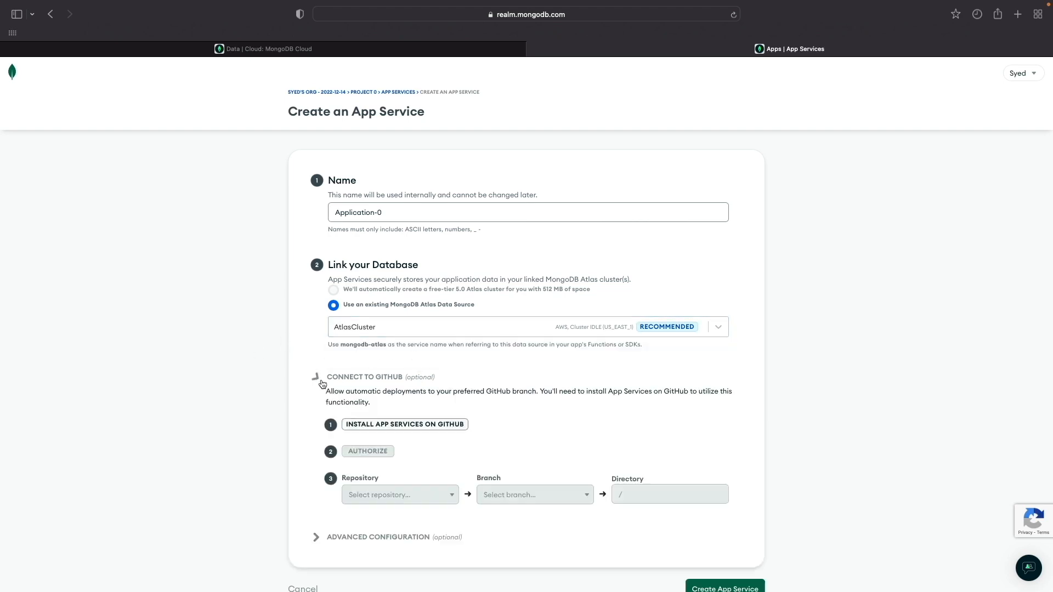
pyautogui.click(314, 384)
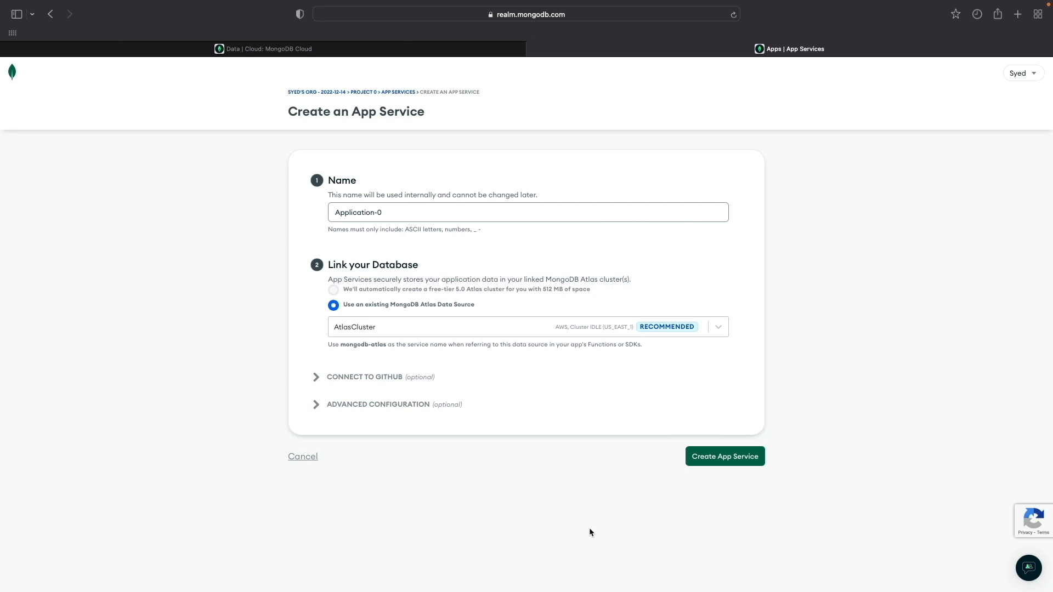
pyautogui.click(310, 458)
# Open the iregistr app and bring up its Functions page in a new browser tab
pyautogui.scroll(-2, 326, 446)
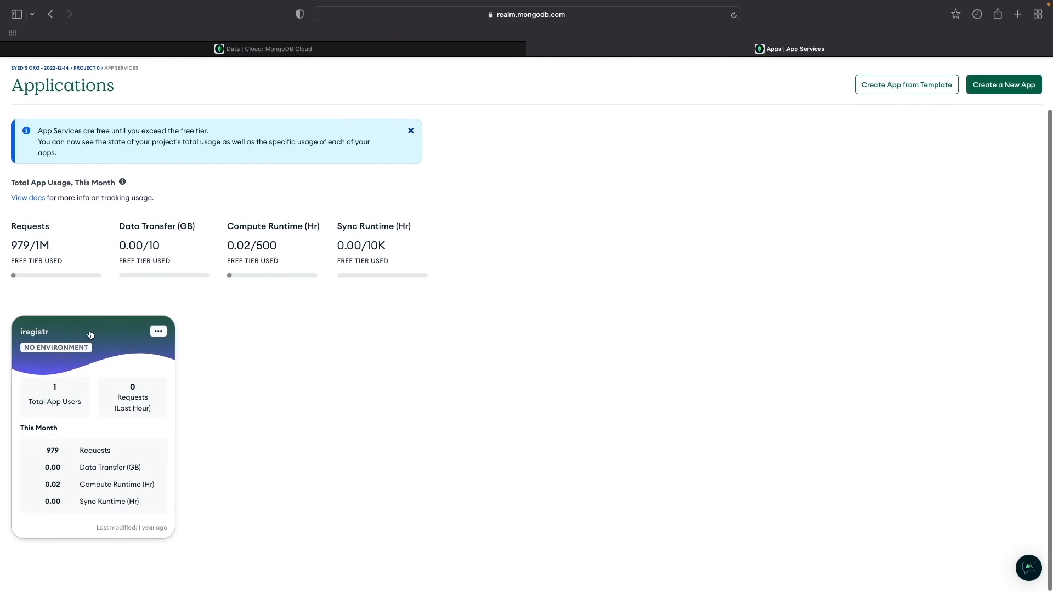
pyautogui.click(119, 357)
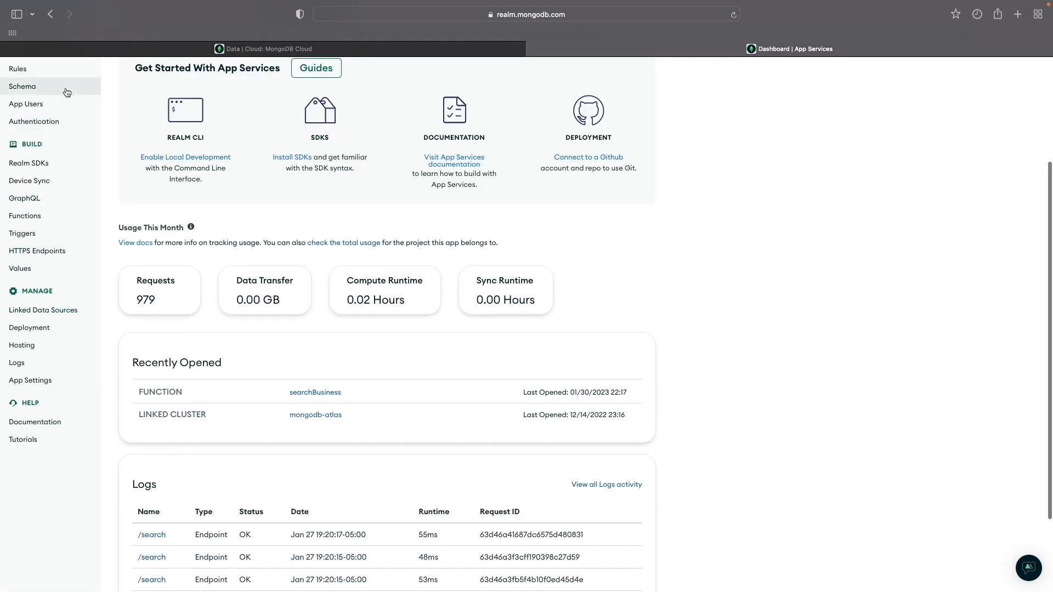
pyautogui.scroll(3, 70, 282)
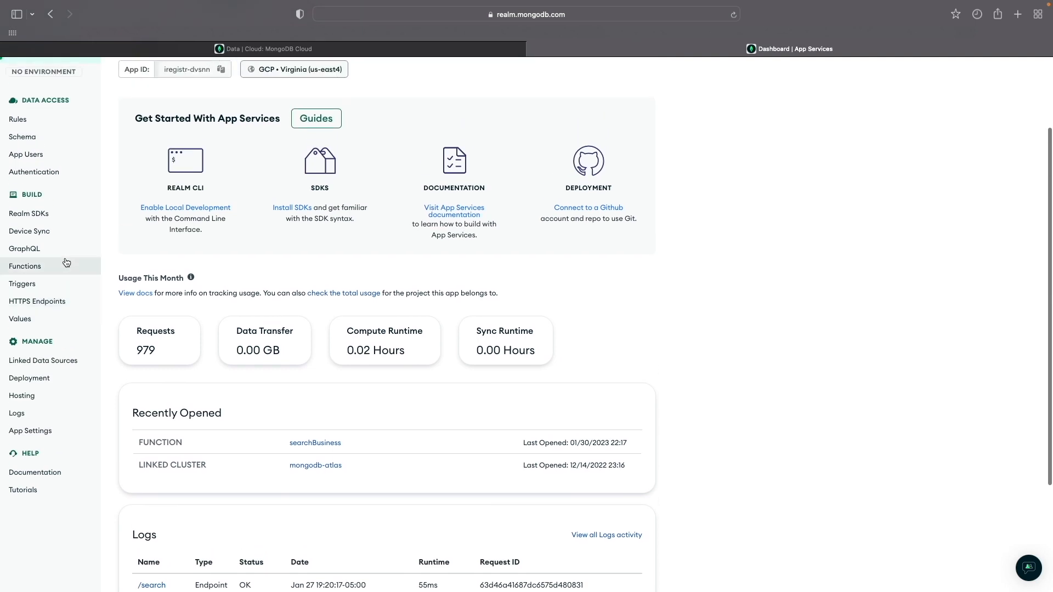
pyautogui.scroll(2, 65, 262)
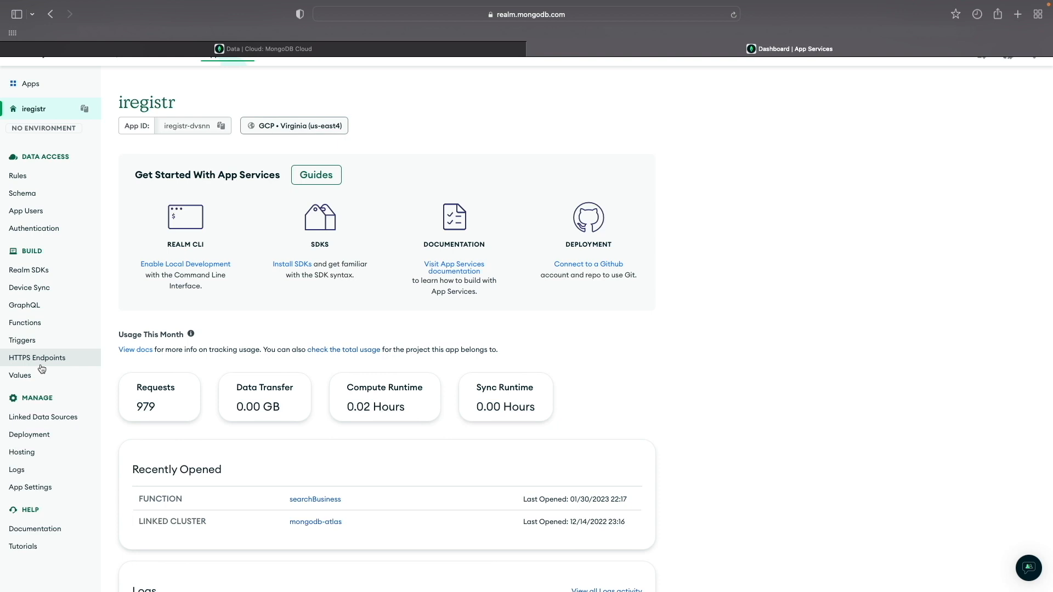
pyautogui.rightClick(34, 325)
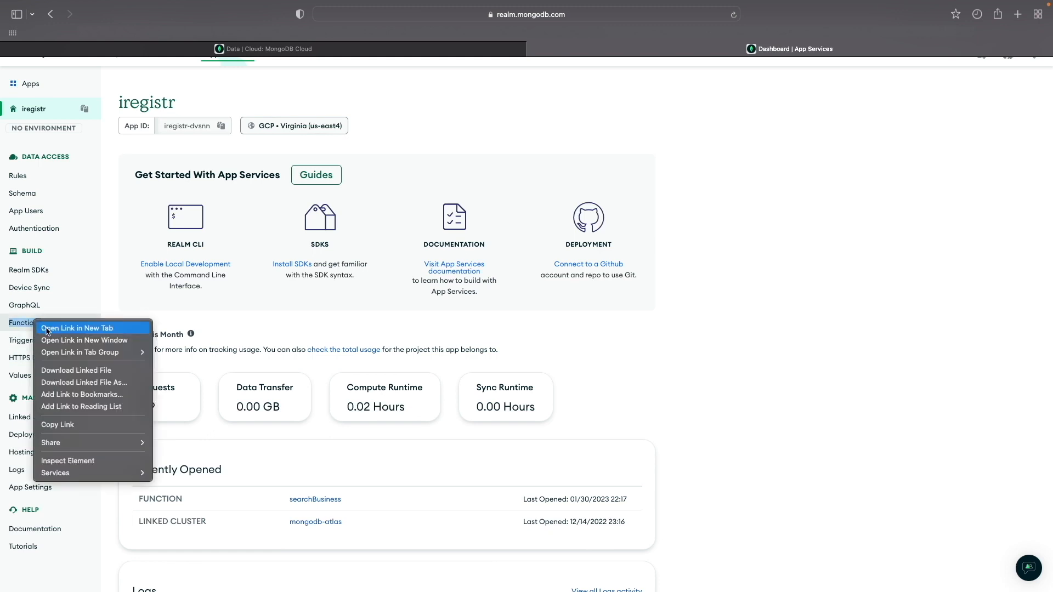
pyautogui.click(45, 329)
pyautogui.click(851, 48)
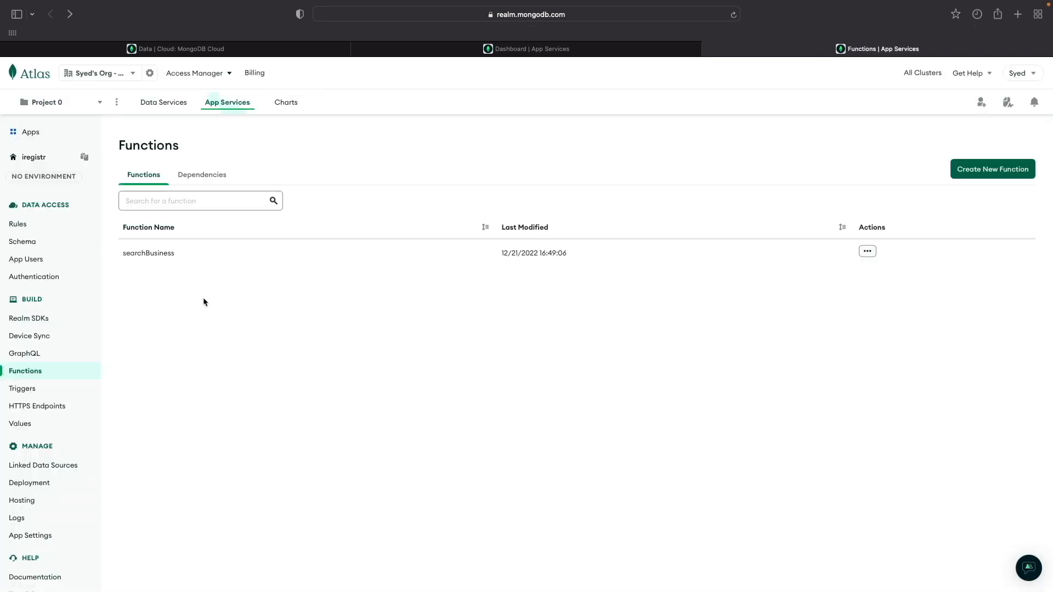
# Start a new function in the iregistr app and name it youtube-search-function
pyautogui.click(976, 174)
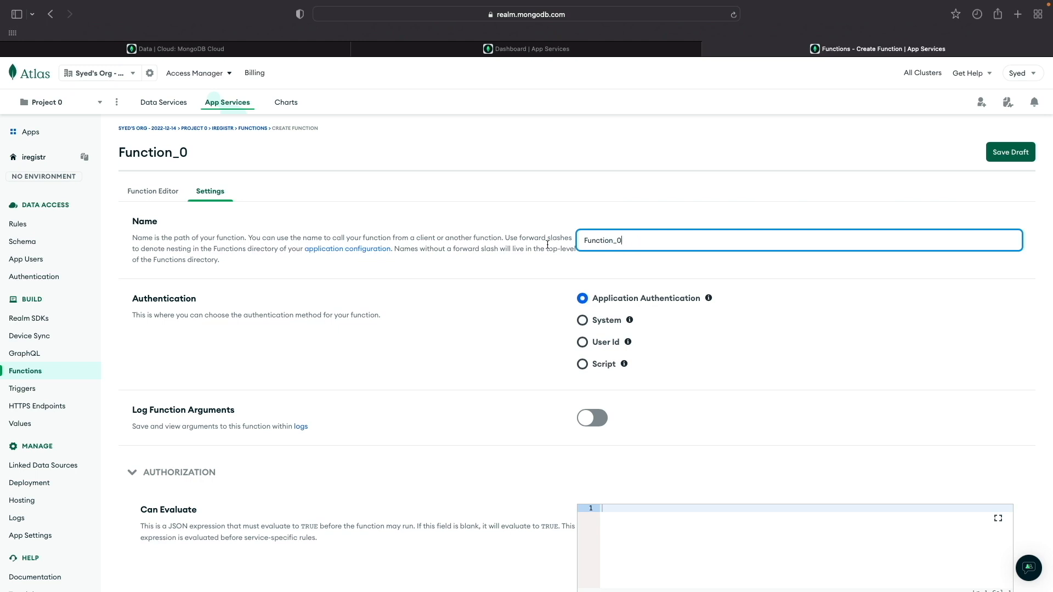
pyautogui.press('super+a')
pyautogui.write('youtube')
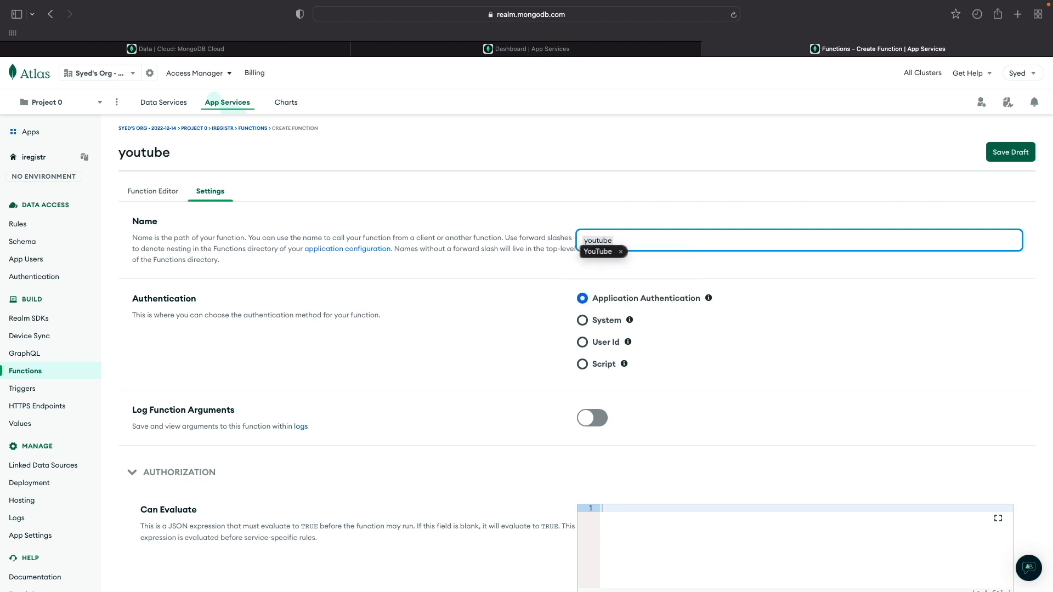
pyautogui.write('-')
pyautogui.press('BackSpace')
pyautogui.press('BackSpace')
pyautogui.press('BackSpace')
pyautogui.press('BackSpace')
pyautogui.press('BackSpace')
pyautogui.press('BackSpace')
pyautogui.press('BackSpace')
pyautogui.press('BackSpace')
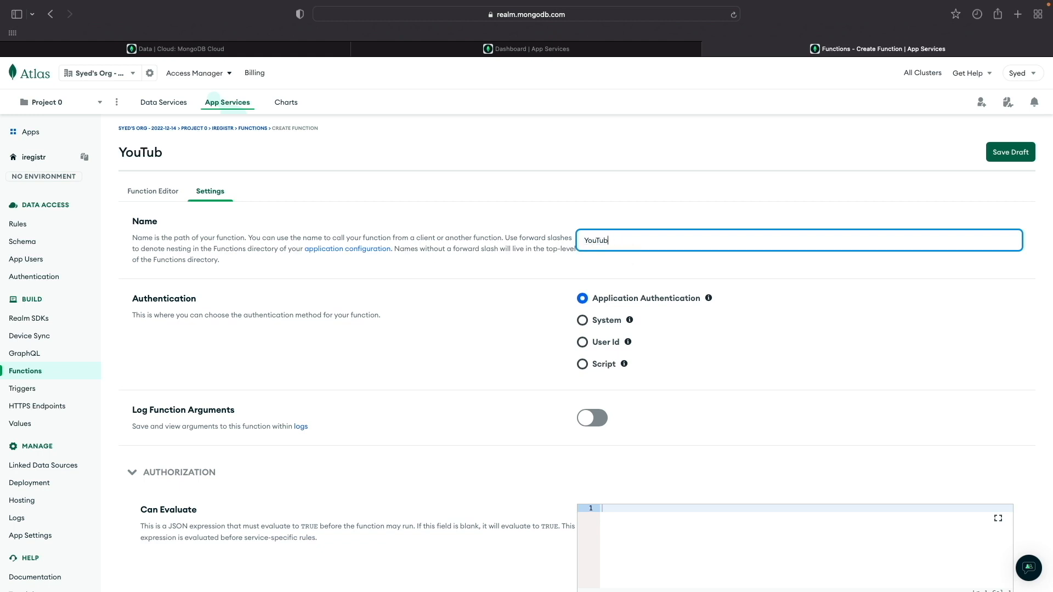
pyautogui.write('youtube-search-function')
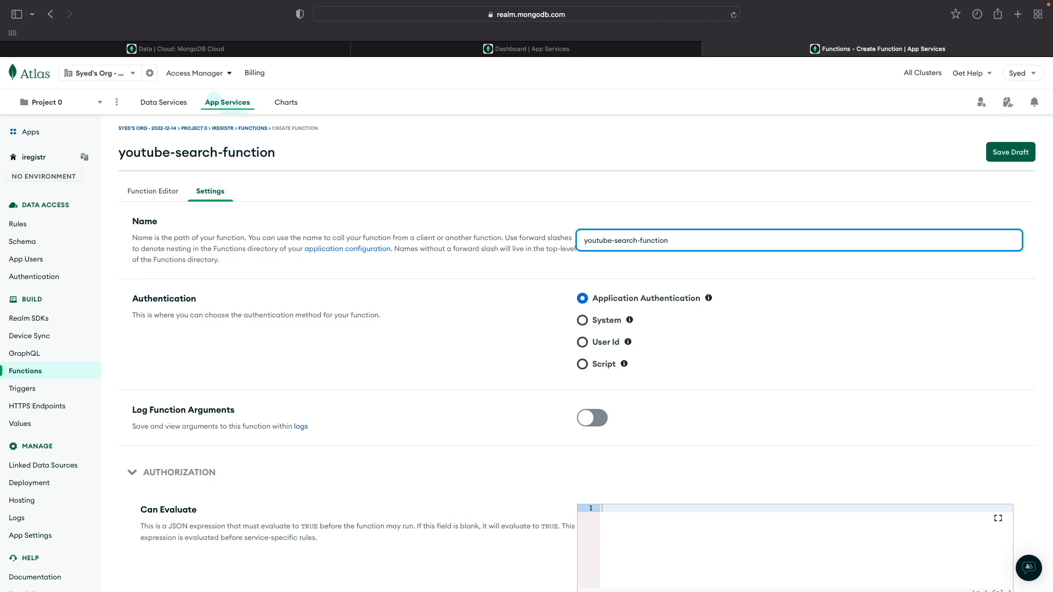
# Try to save the function draft with its default authentication and authorization settings
pyautogui.moveTo(707, 301)
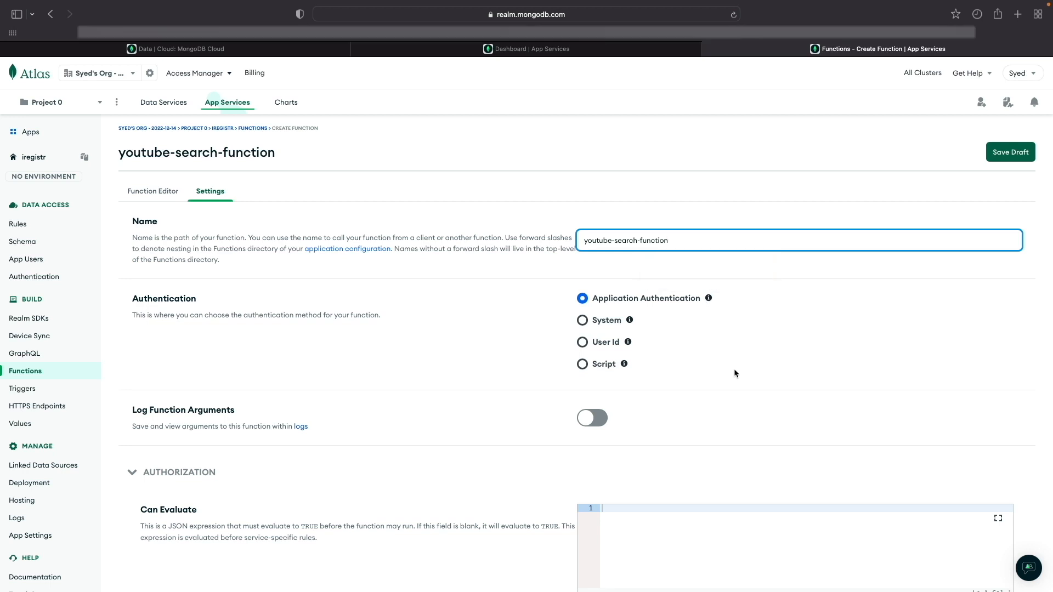
pyautogui.scroll(-3, 304, 504)
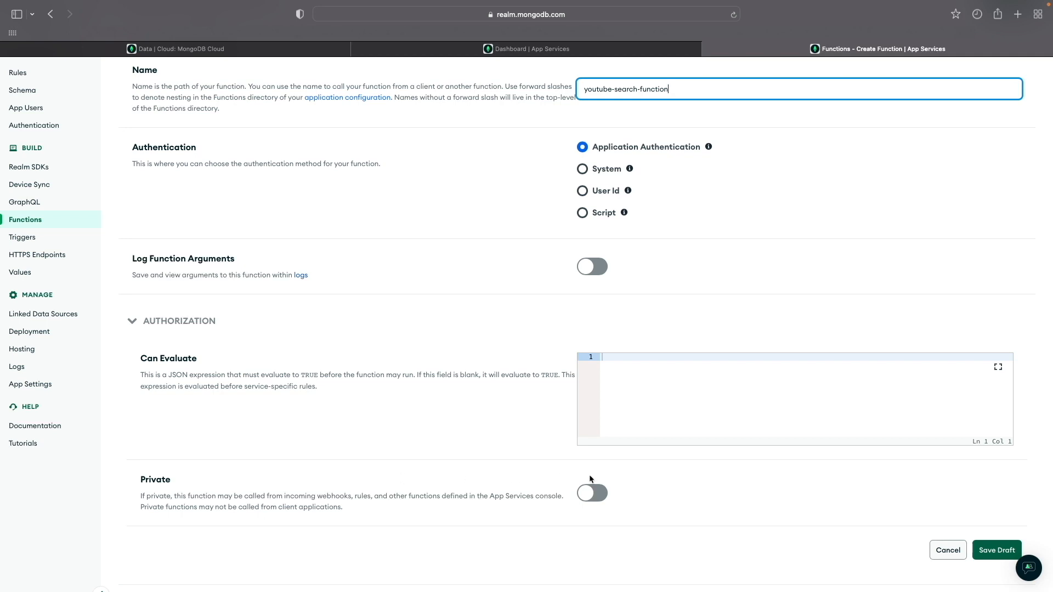
pyautogui.click(984, 548)
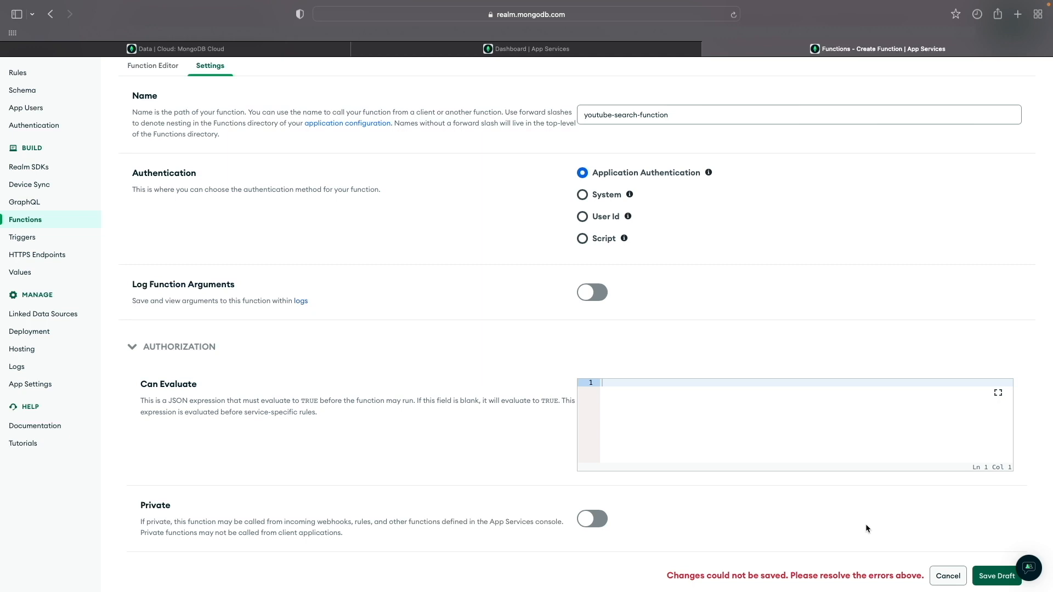
pyautogui.scroll(-2, 865, 528)
pyautogui.scroll(5, 866, 528)
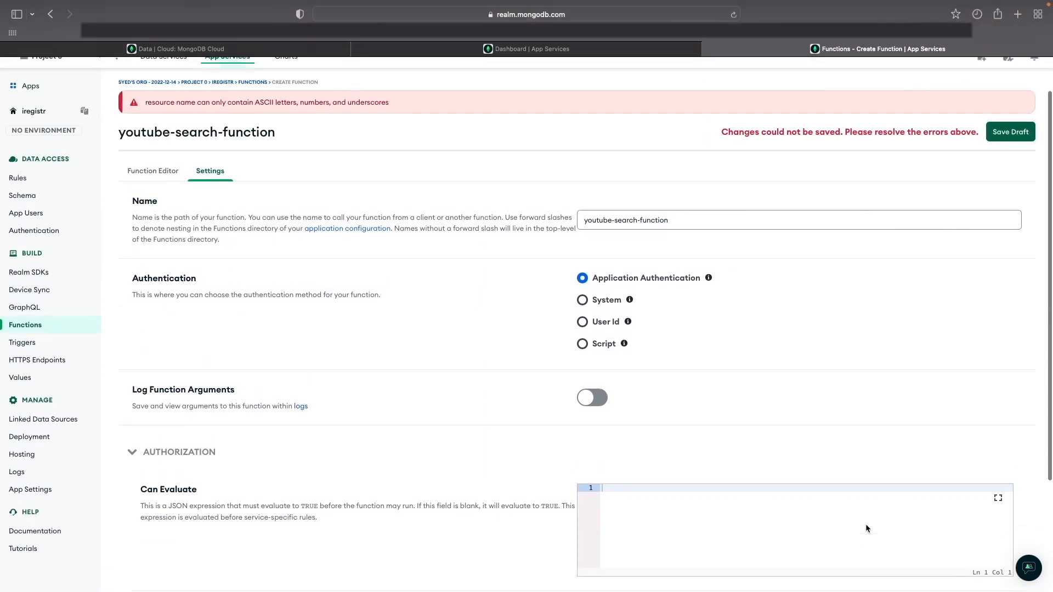
pyautogui.scroll(2, 865, 528)
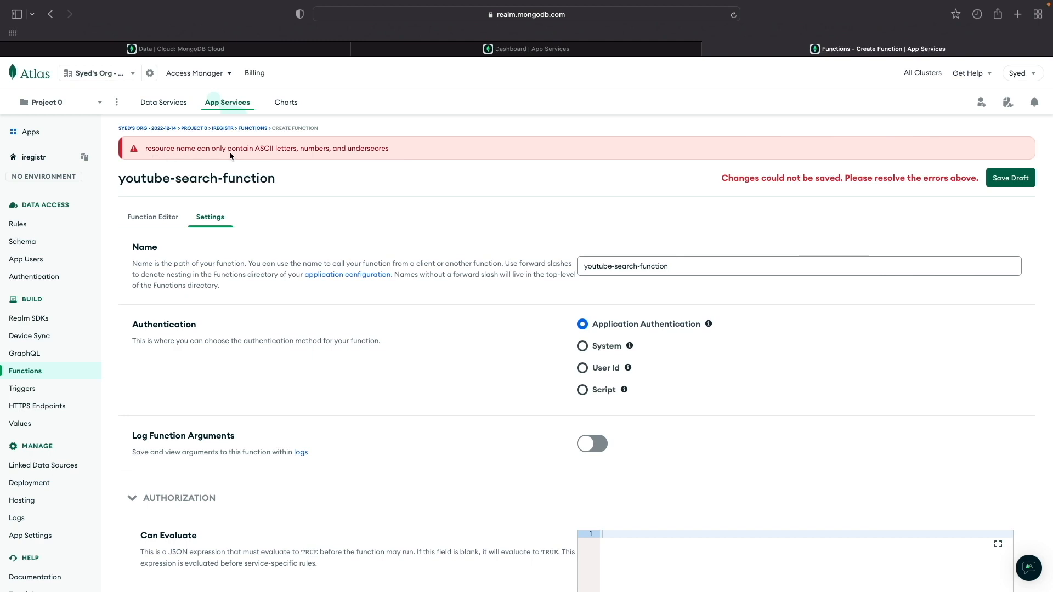
# Rename the function youtube_search_function, with underscores in place of the hyphens, and save the draft
pyautogui.click(710, 267)
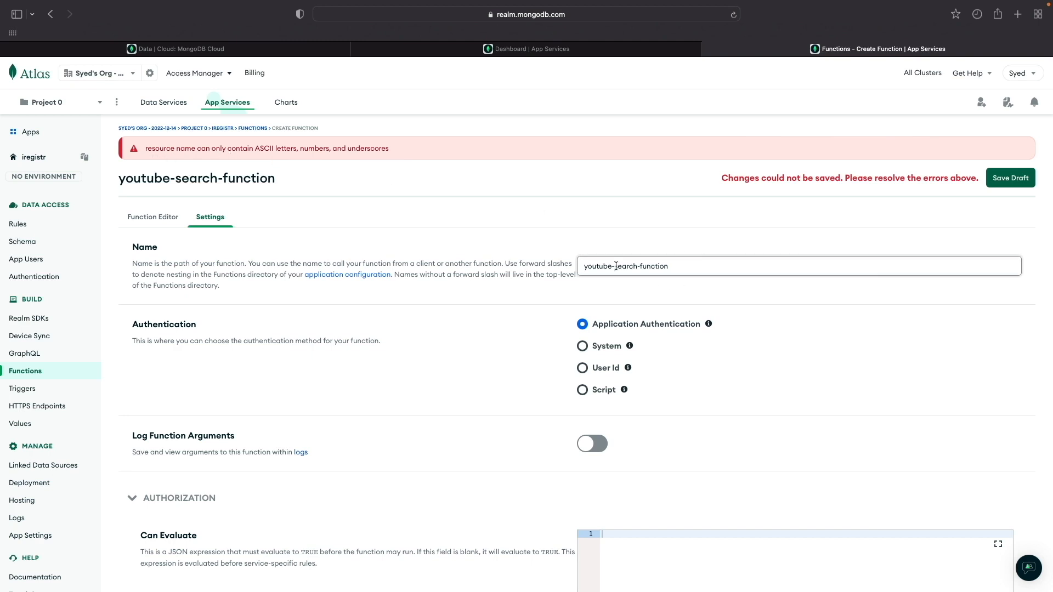
pyautogui.hotkey('alt', 'Left')
pyautogui.hotkey('alt', 'Left')
pyautogui.press('BackSpace')
pyautogui.write('_')
pyautogui.press('Delete')
pyautogui.write('_')
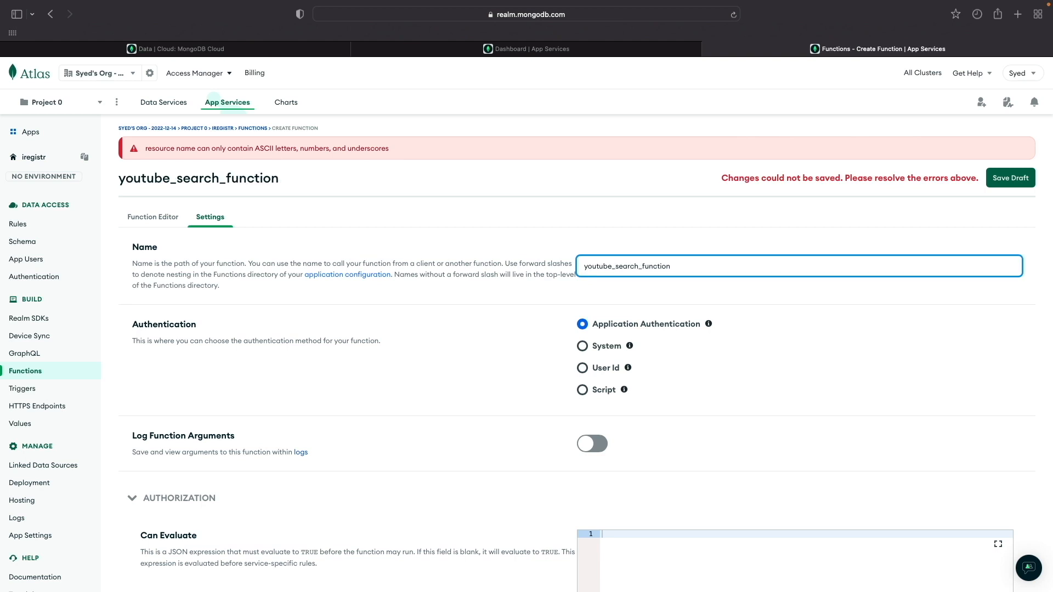
pyautogui.click(1005, 175)
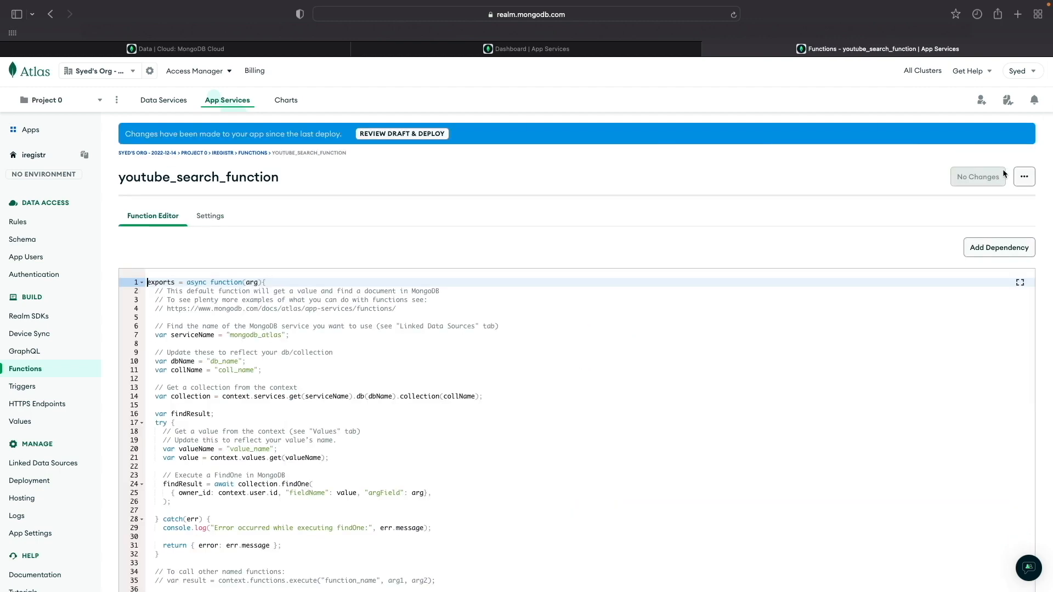
# Replace the default code with exports = async function(request, response) containing const mongodb = context.services.get("mongodb-atlas");
pyautogui.scroll(-2, 1003, 174)
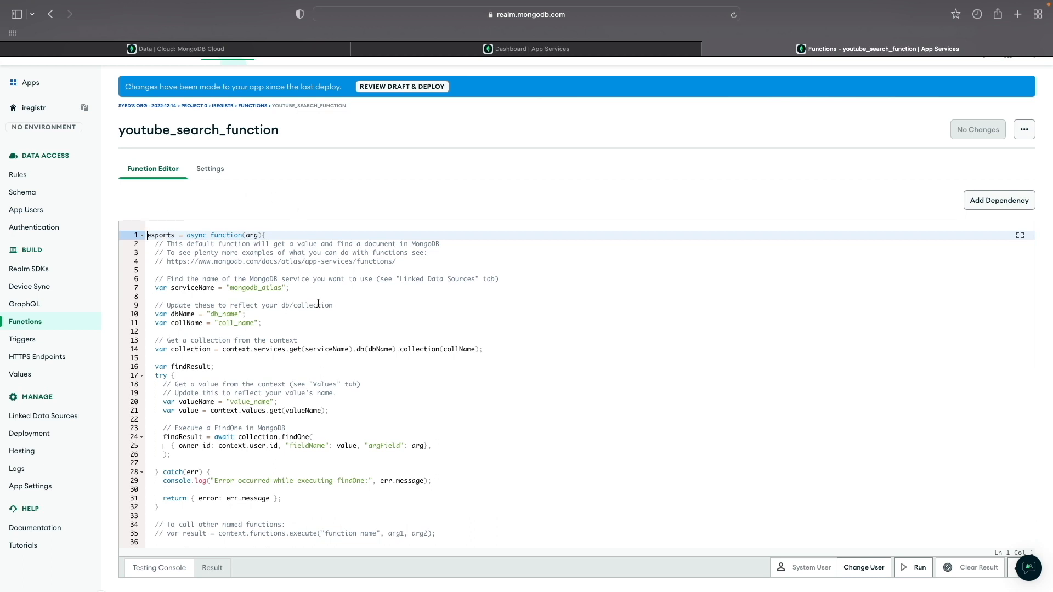
pyautogui.click(463, 349)
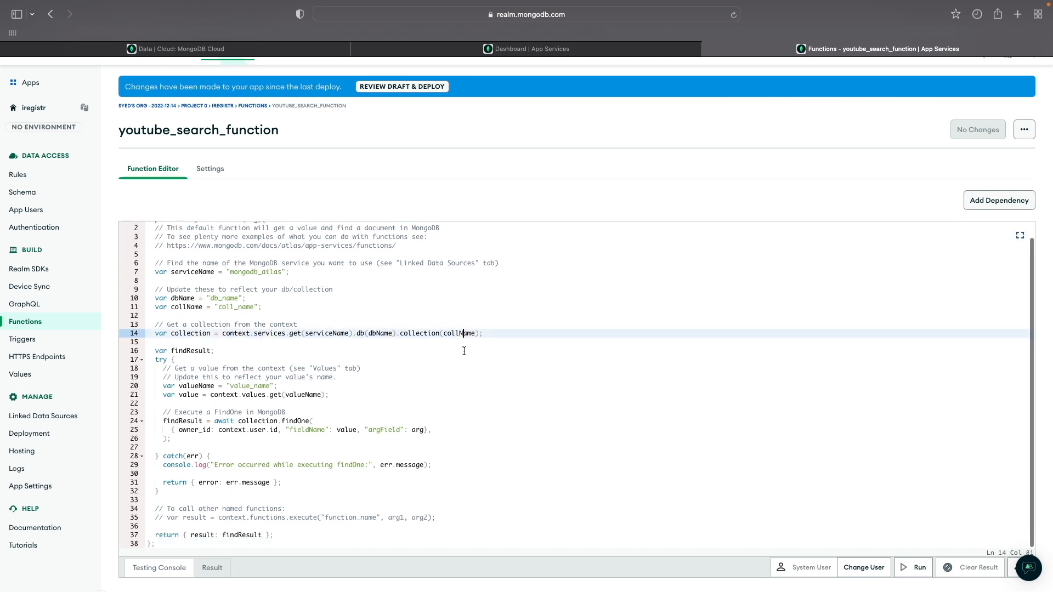
pyautogui.scroll(-1, 464, 351)
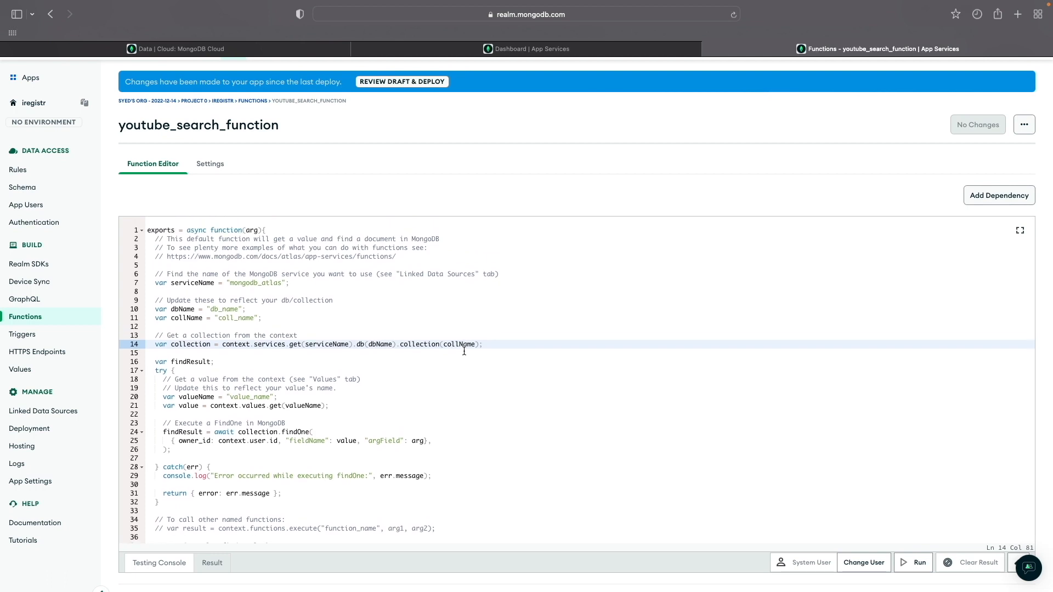
pyautogui.hotkey('ctrl', 'a')
pyautogui.write('exports = async function(request, response) {     }')
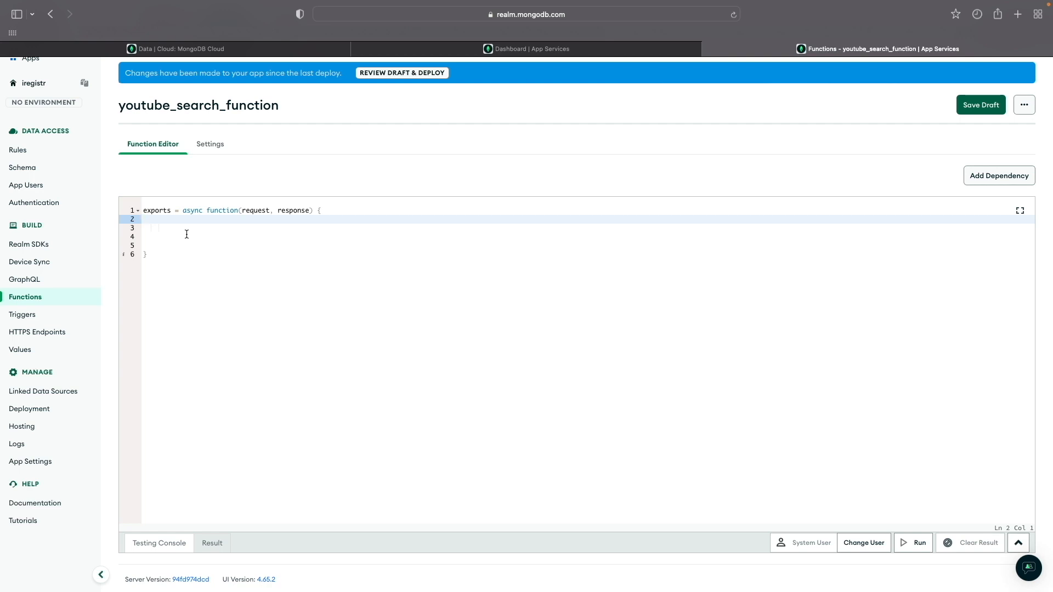
pyautogui.write('const mongodb = context.services.get("mongodb-atlas");')
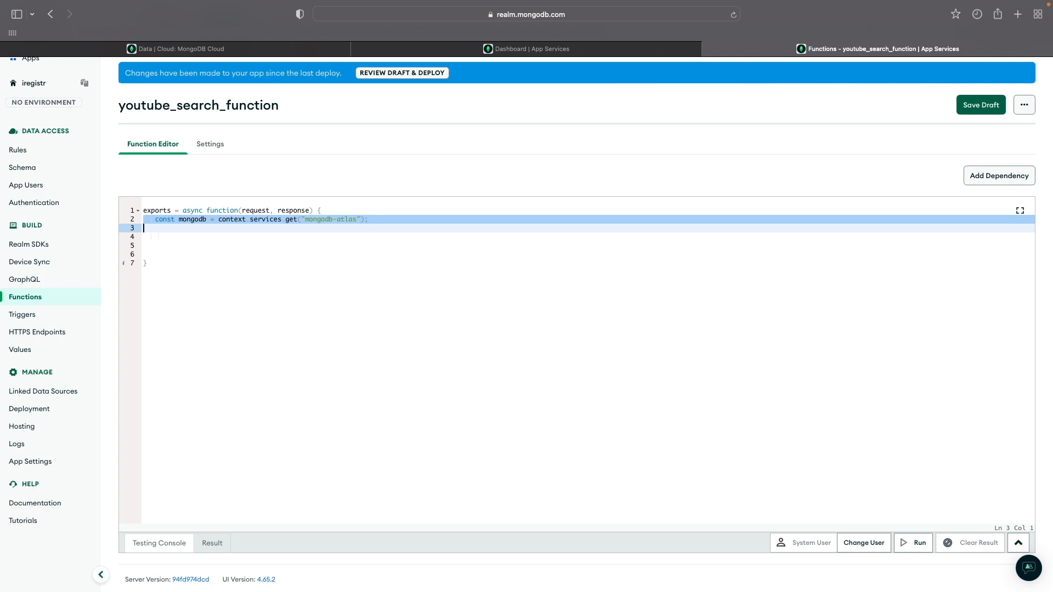
pyautogui.click(148, 231)
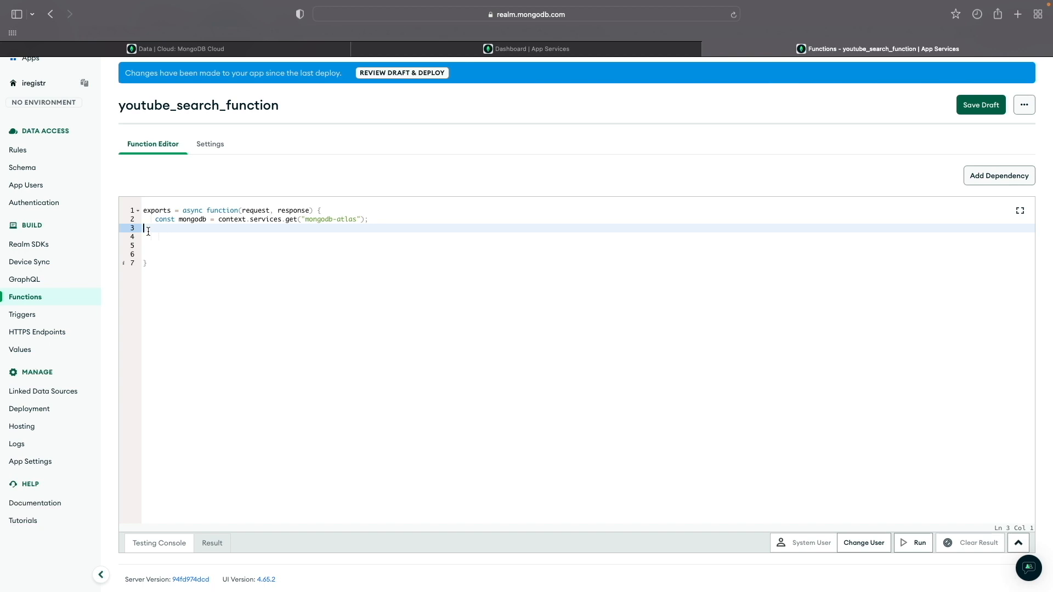
# Define coll as the business collection of the iregistrdb database and add a const agg array holding one empty stage
pyautogui.write('const coll = mongodb     .db("iregistrdb")     .collection("business");')
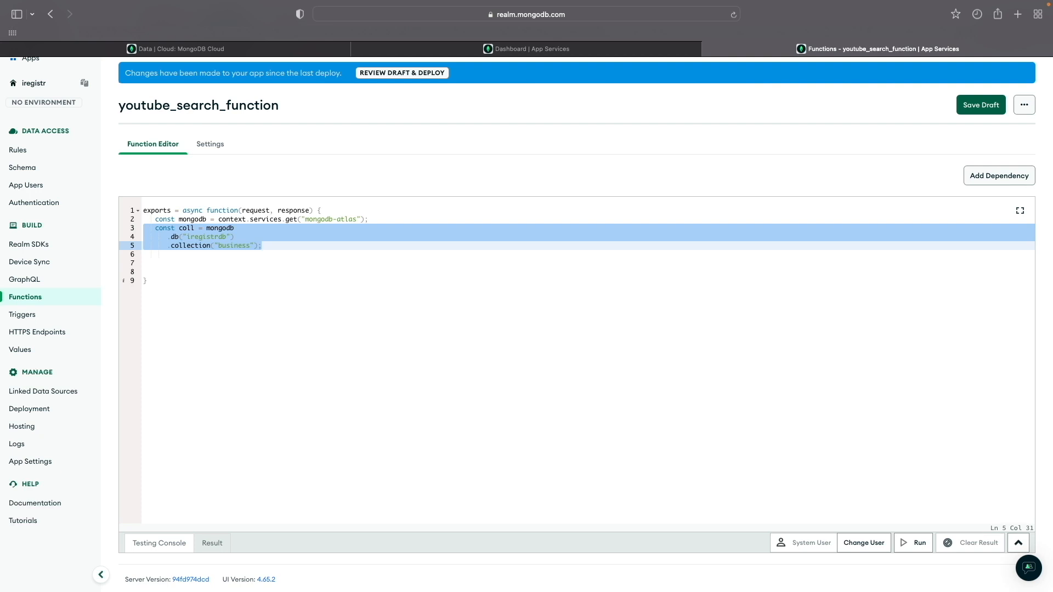
pyautogui.press('Right')
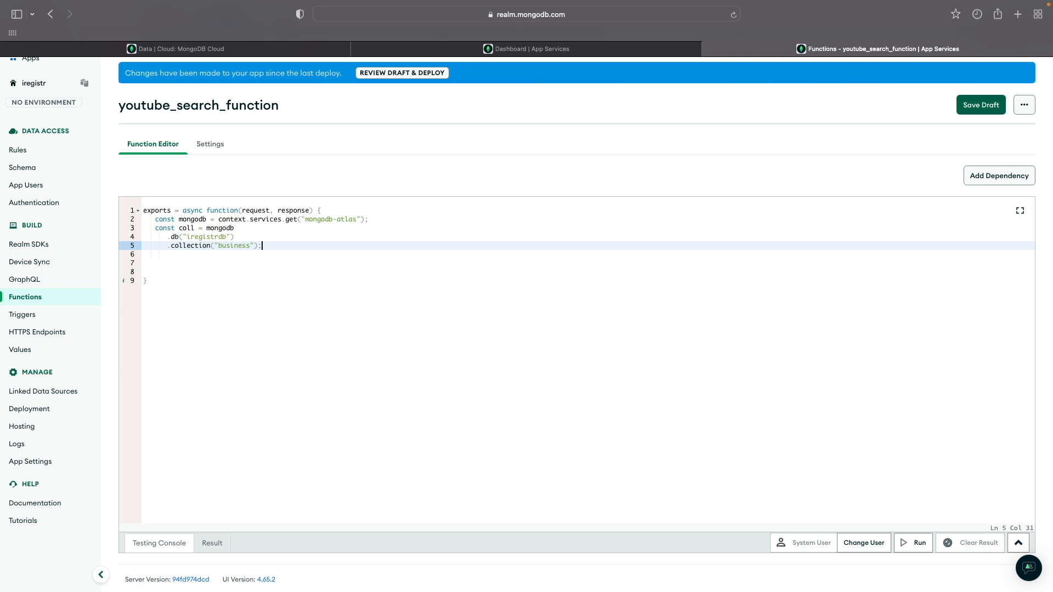
pyautogui.press('Down')
pyautogui.press('Down')
pyautogui.write('const agg = [   {    } ];')
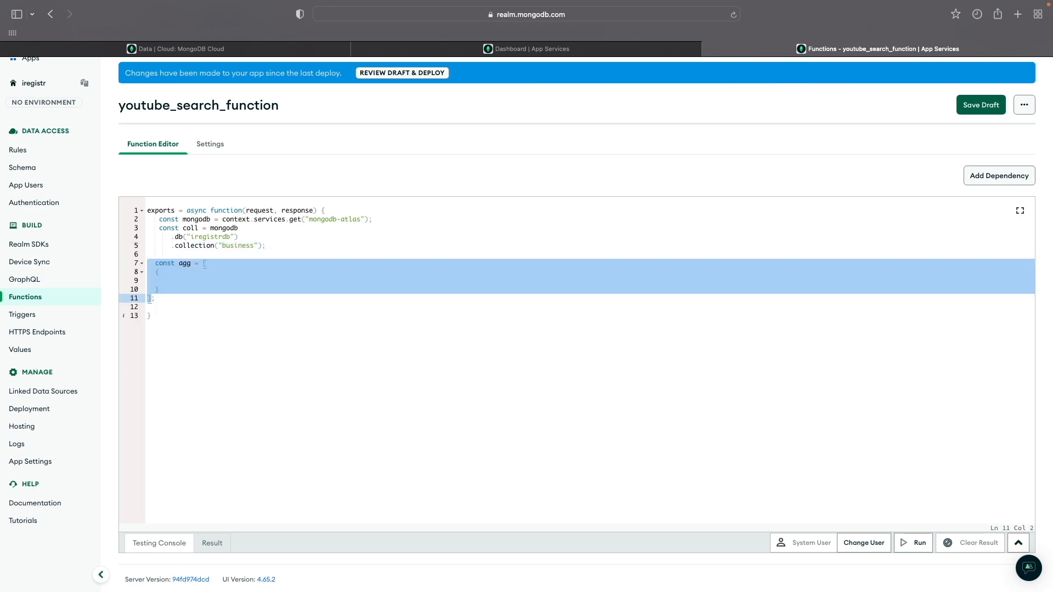
# Fill the agg stage with a $search autocomplete on businessName using businessName_index, query `${request.query['txt']}` and fuzzy maxEdits 1
pyautogui.press('Up')
pyautogui.press('Up')
pyautogui.write("'$search': {   'index': 'businessName_index',   'autocomplete': {     'query': `${request.query['txt']}`,     'path': 'businessName',     'fuzzy': {       'maxEdits': 1     }   } }")
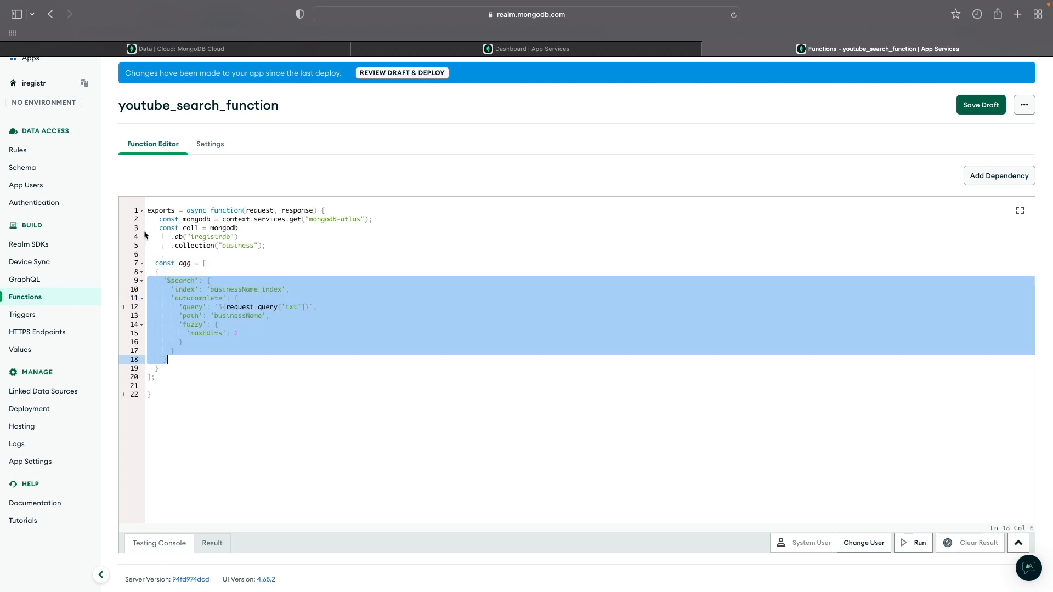
pyautogui.click(218, 281)
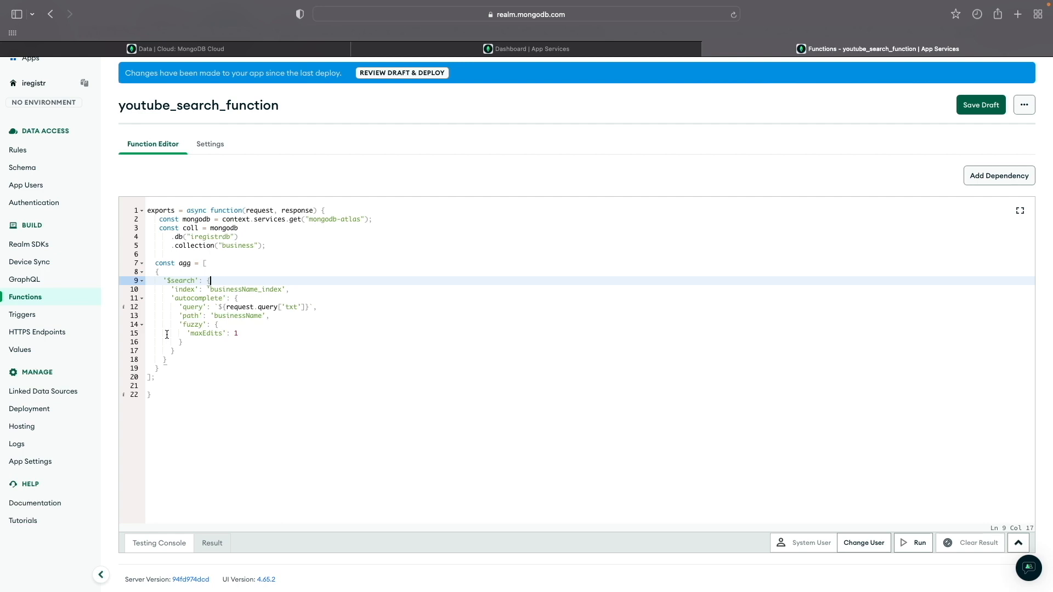
# Append a $limit of 10, a $project of _id, businessName, city, address, country, state, zip, phone and email, and const cursor = coll.aggregate(agg);
pyautogui.press('super+z')
pyautogui.click(164, 389)
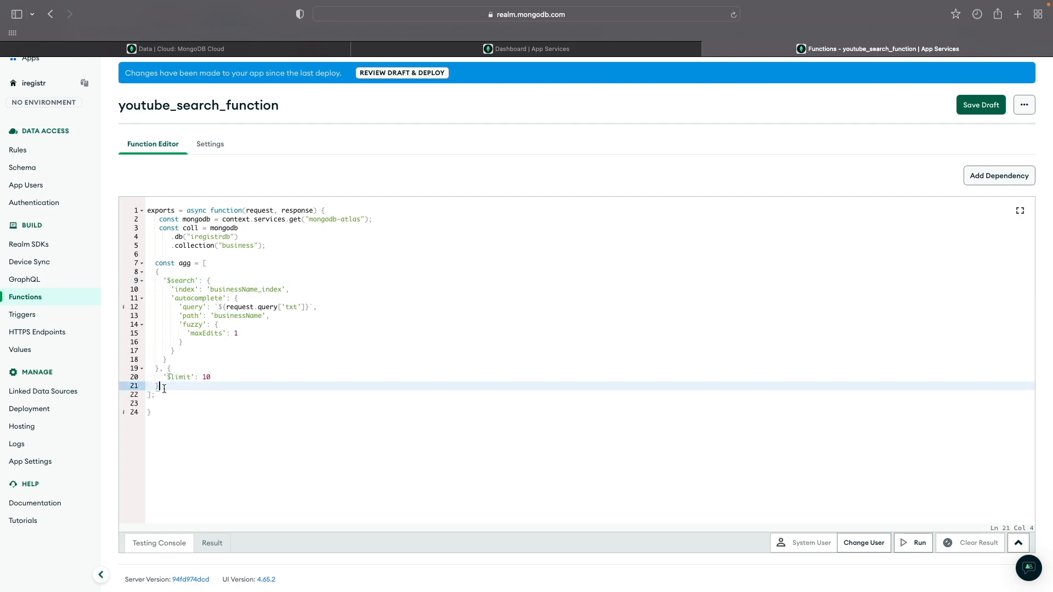
pyautogui.write(", {     '$project': {       '_id': 1,       'businessName': 1,       'city': 1,       'address': 1,       'country': 1,       'state': 1,       'zip': 1,       'phone': 1,       'email': 1,     }   }")
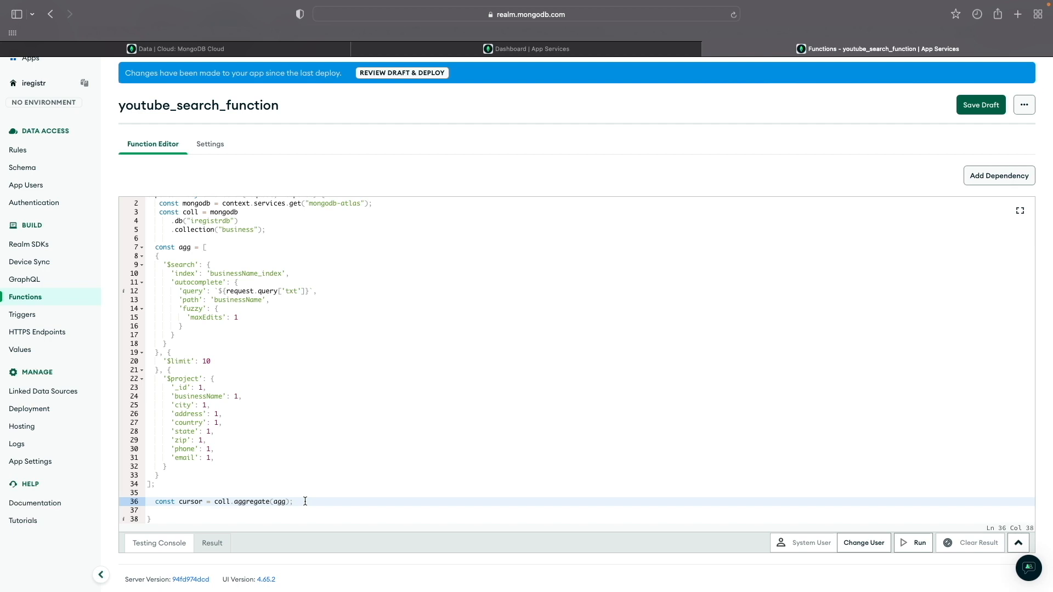
# Store await cursor.toArray() in result and return it as a JSON.stringify response body with status code 200
pyautogui.press('super+z')
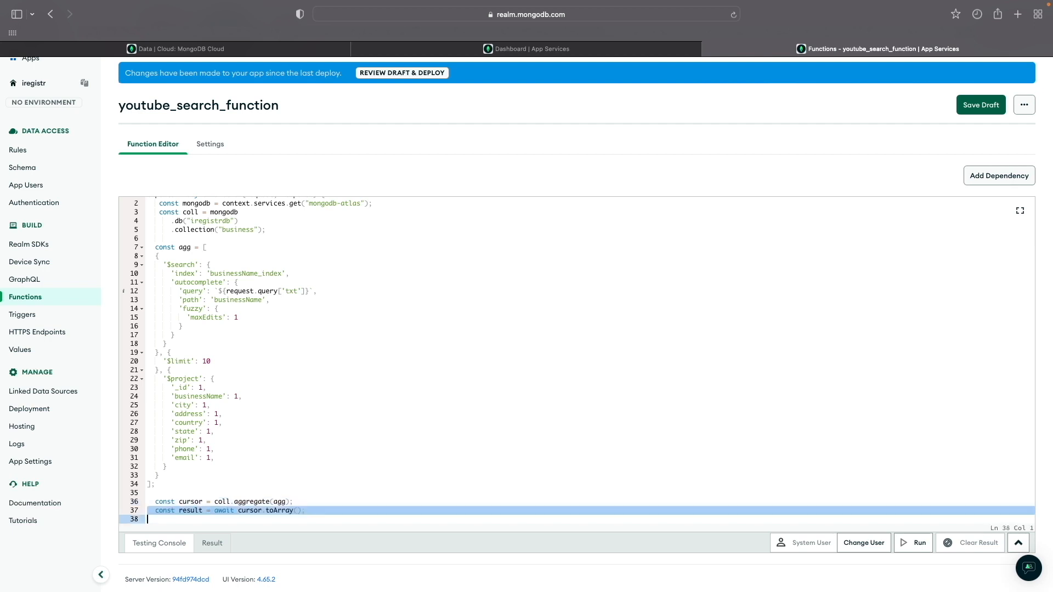
pyautogui.scroll(-1, 315, 500)
pyautogui.click(311, 502)
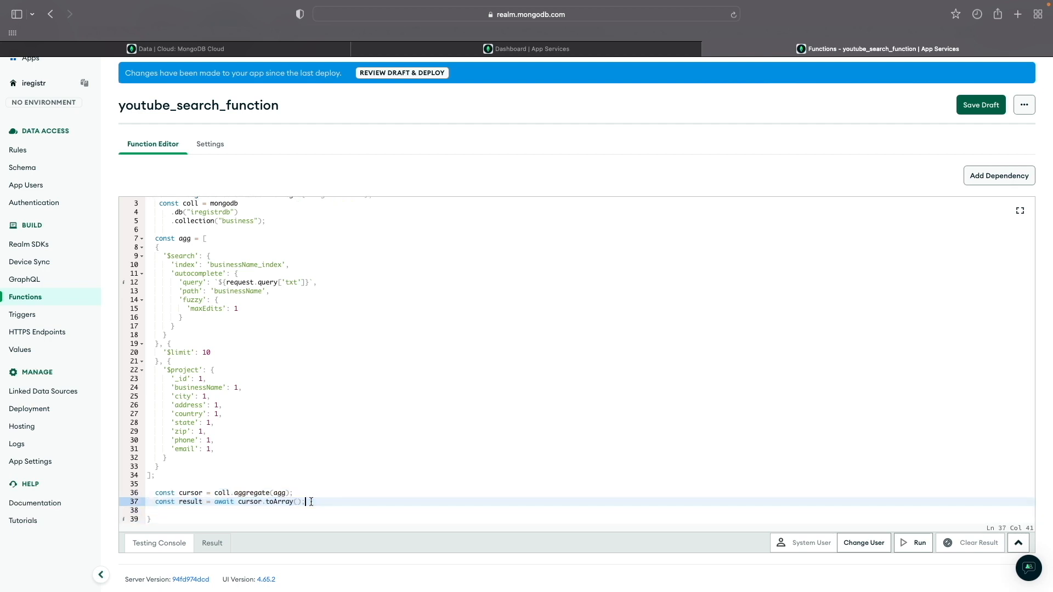
pyautogui.press('super+z')
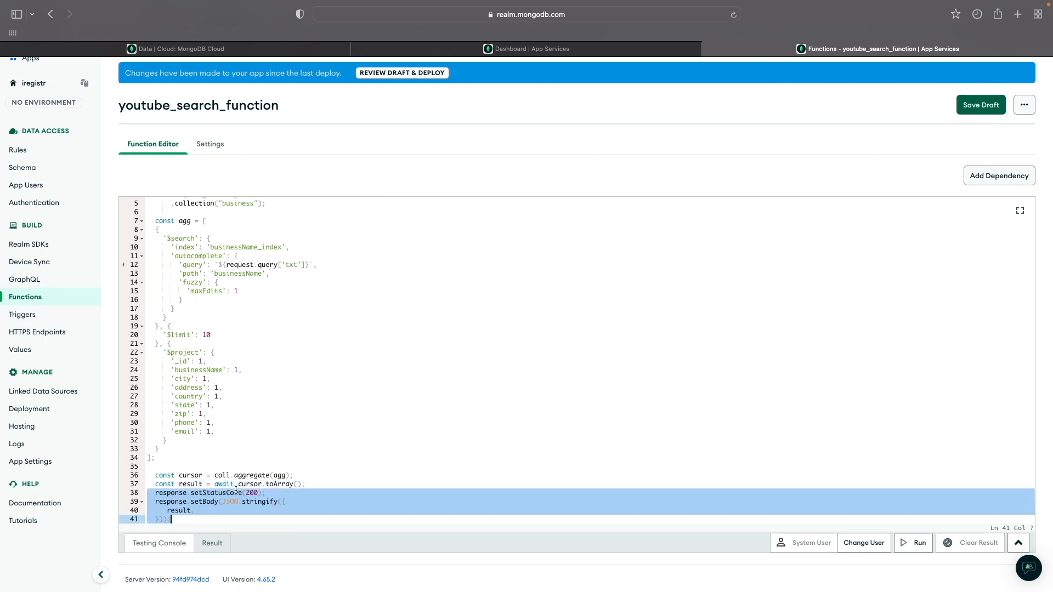
pyautogui.click(236, 490)
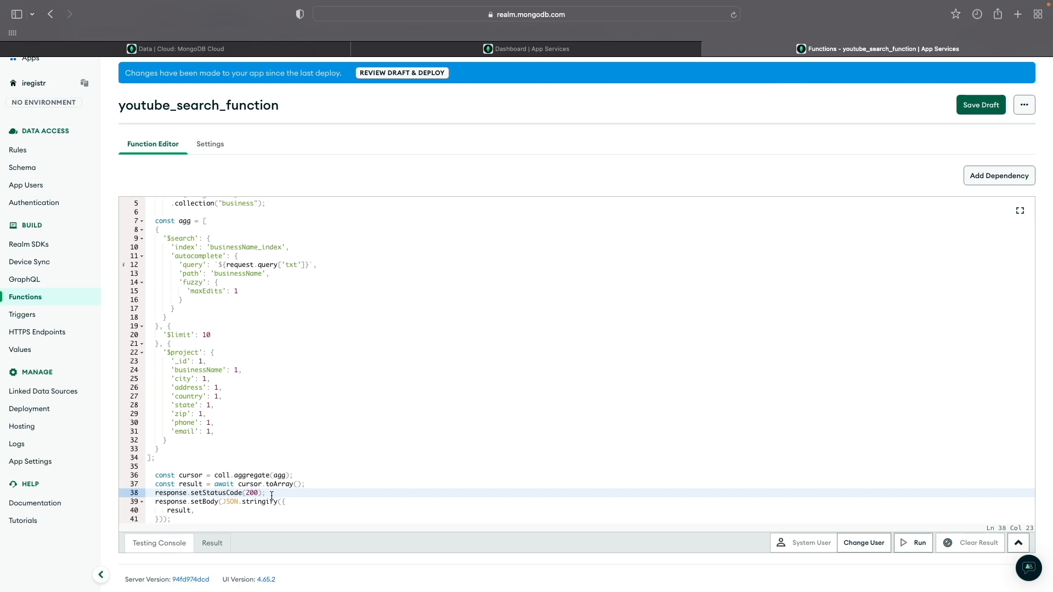
pyautogui.scroll(-1, 272, 496)
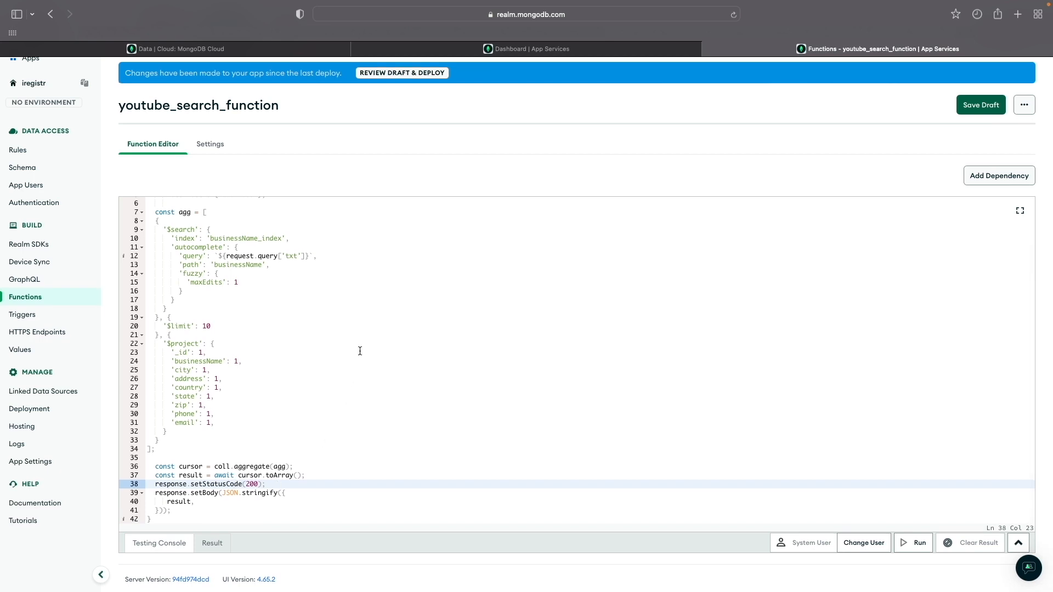
# Save the youtube_search_function draft and deploy the changes to the app
pyautogui.scroll(3, 360, 351)
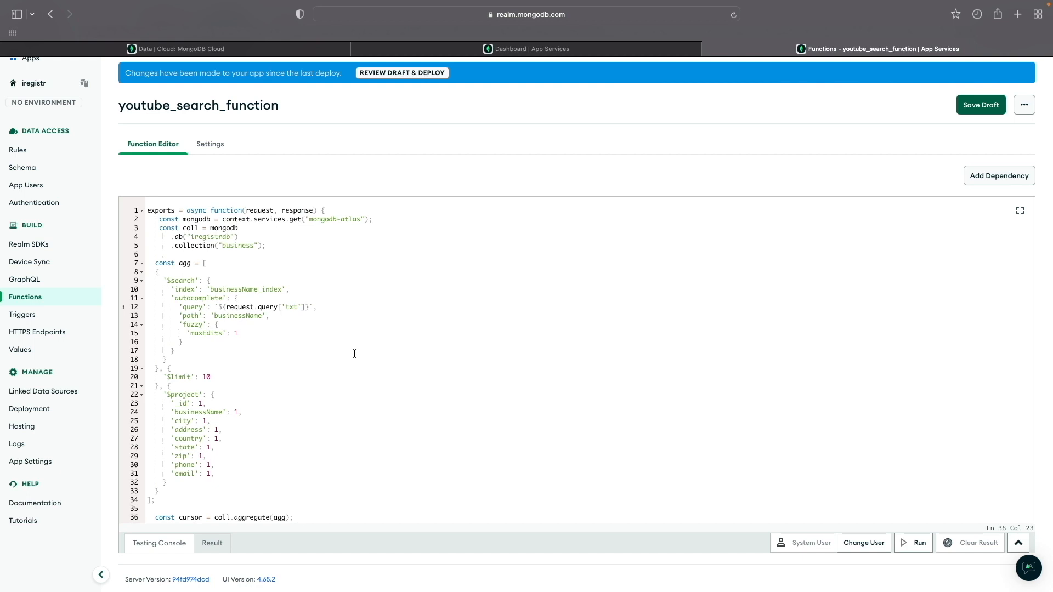
pyautogui.click(965, 105)
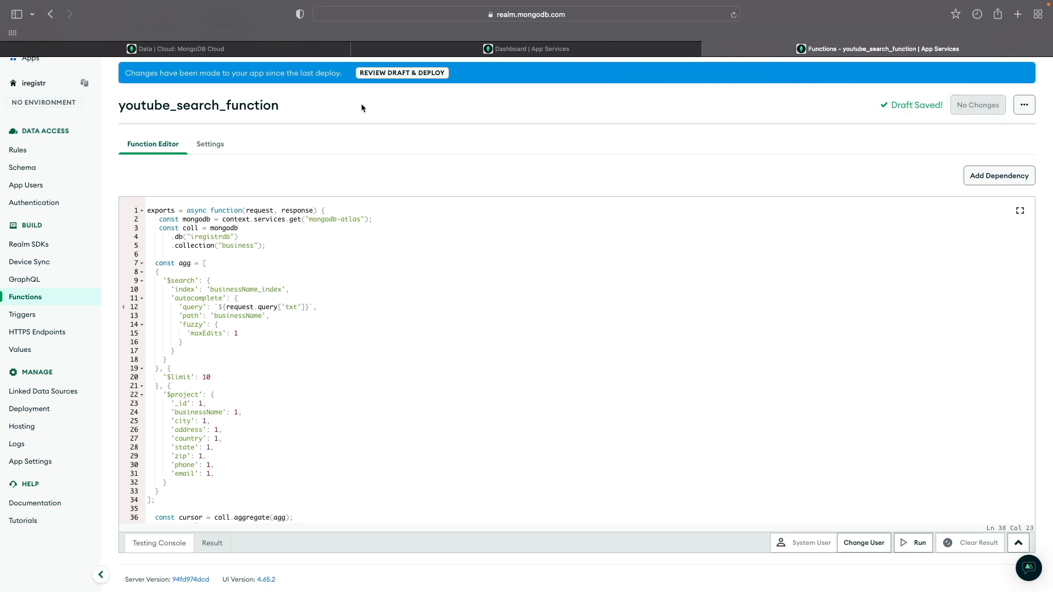
pyautogui.click(393, 77)
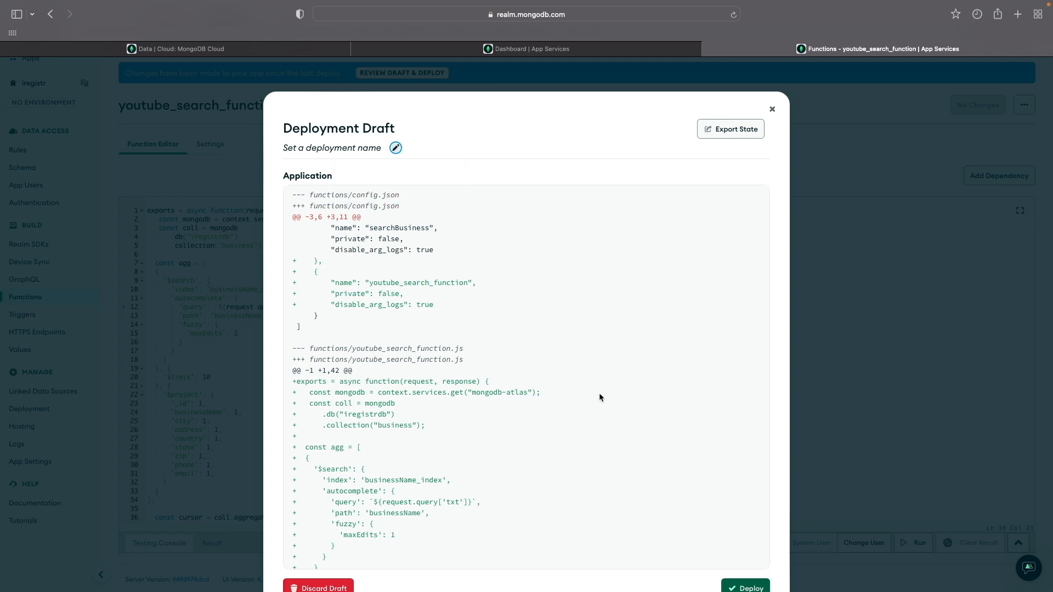
pyautogui.scroll(-5, 599, 393)
pyautogui.click(745, 587)
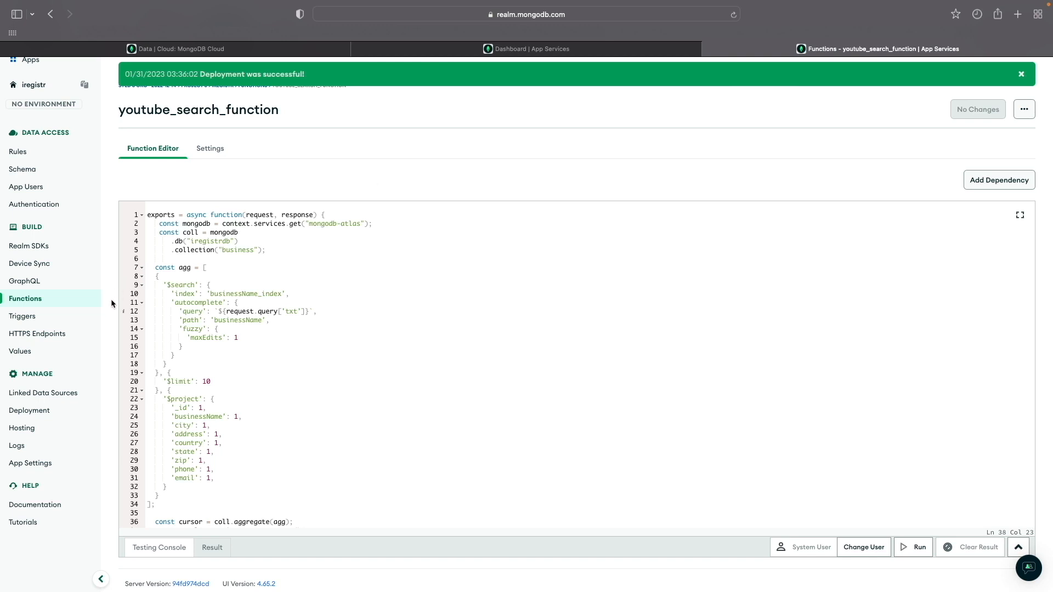
# Add a new HTTPS endpoint with the route /searchbusiness
pyautogui.click(47, 336)
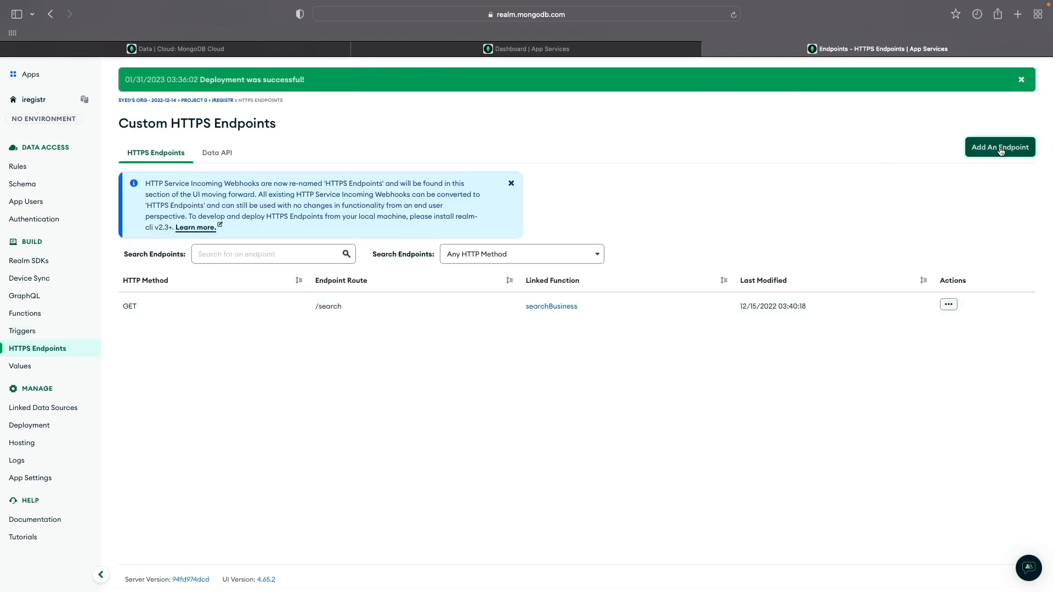
pyautogui.click(1001, 148)
pyautogui.write('SEARCH')
pyautogui.press('BackSpace')
pyautogui.press('BackSpace')
pyautogui.press('BackSpace')
pyautogui.press('BackSpace')
pyautogui.press('BackSpace')
pyautogui.write('search')
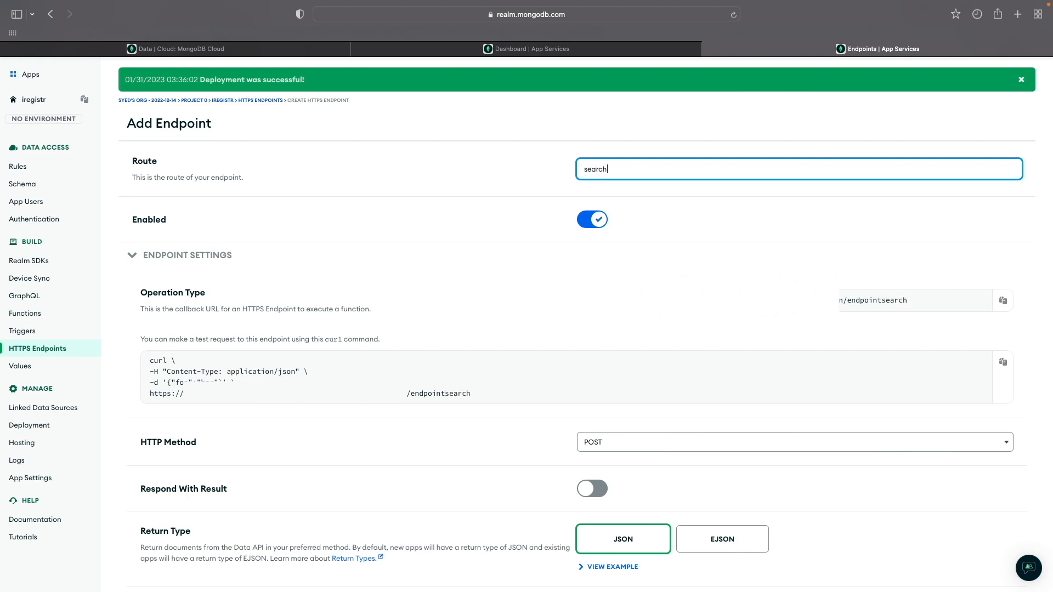
pyautogui.write('business')
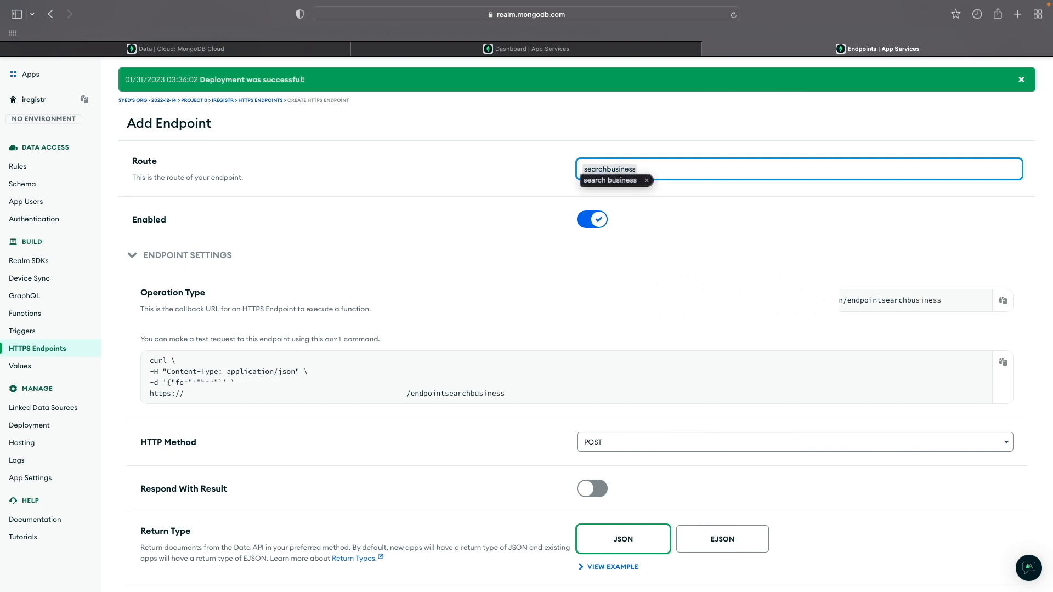
pyautogui.click(584, 169)
pyautogui.write('/')
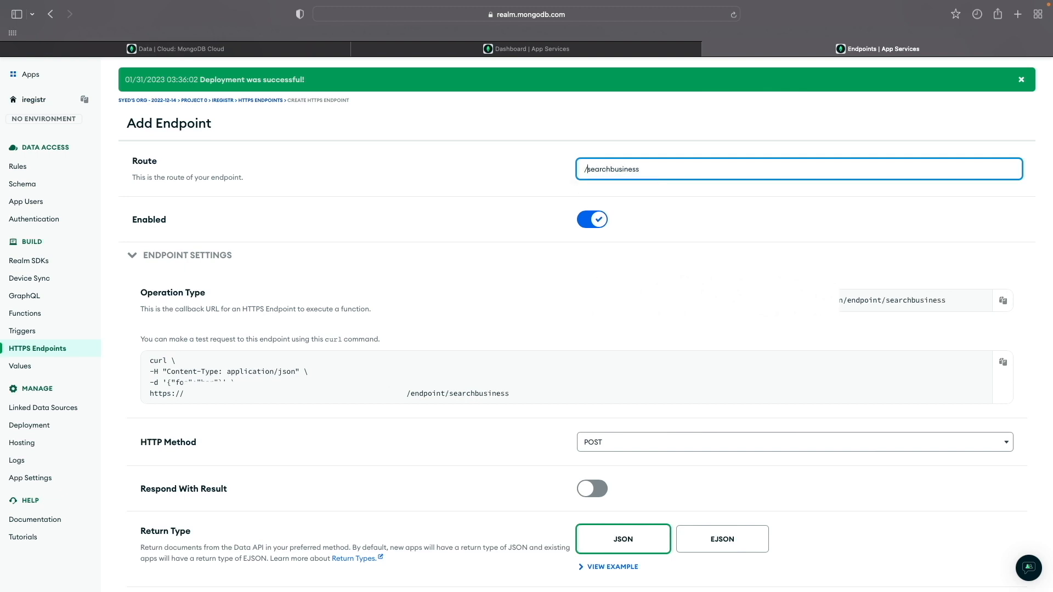
# Set the endpoint's HTTP method to GET and leave Respond With Result off with the JSON return type
pyautogui.tripleClick(949, 301)
pyautogui.scroll(-2, 929, 377)
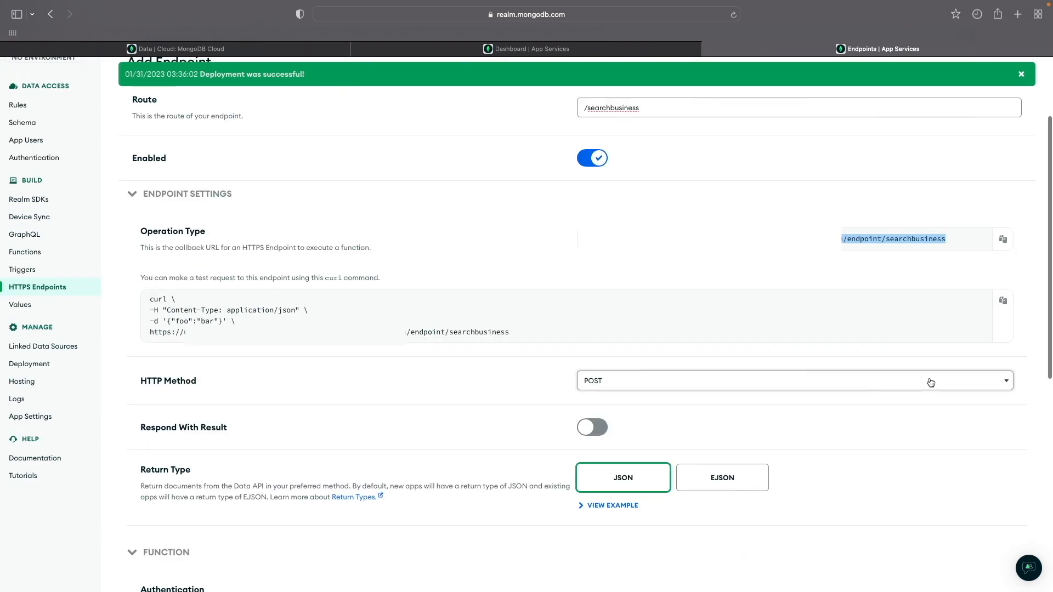
pyautogui.click(995, 382)
pyautogui.click(602, 407)
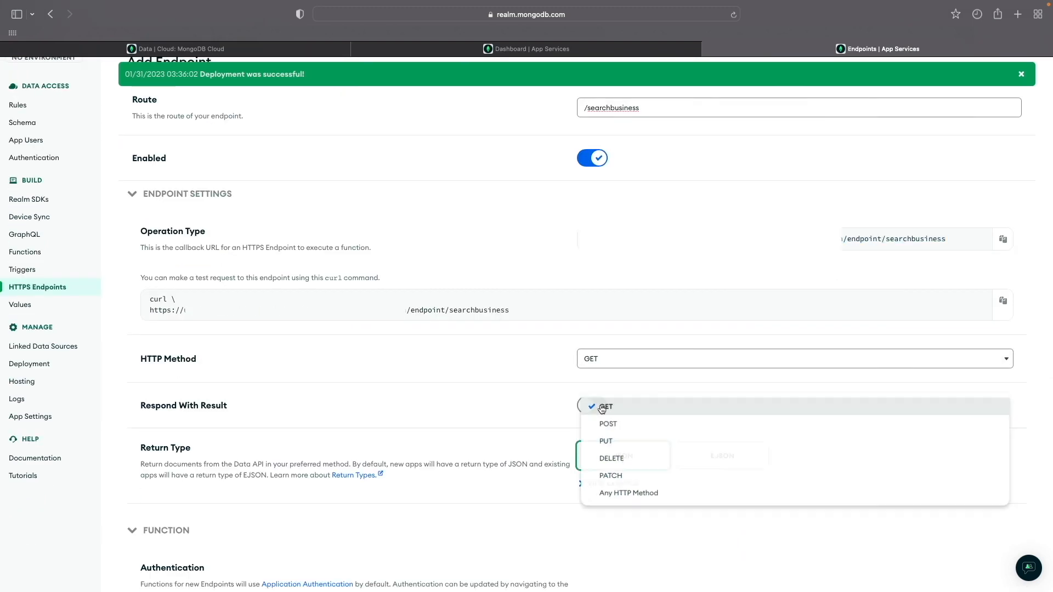
pyautogui.click(602, 411)
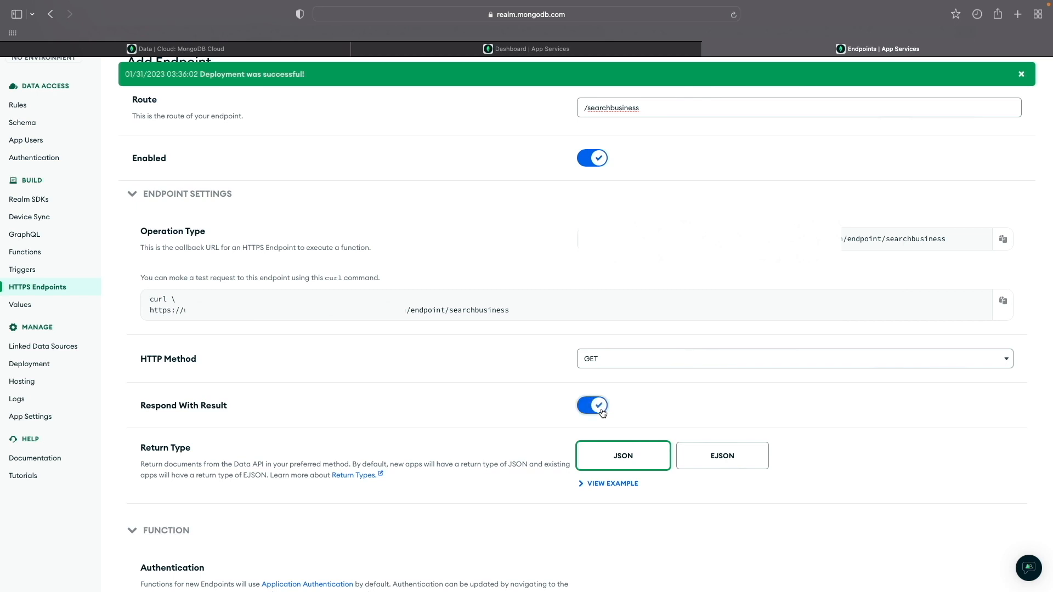
pyautogui.click(593, 411)
pyautogui.scroll(-2, 548, 404)
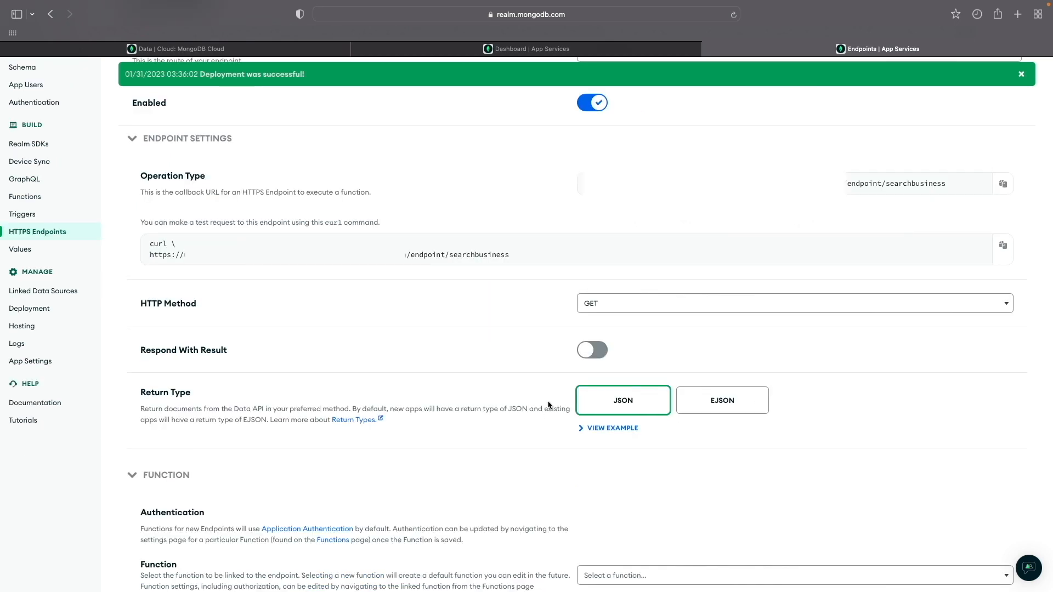
# Link the endpoint to youtube_search_function
pyautogui.scroll(-4, 644, 510)
pyautogui.click(653, 462)
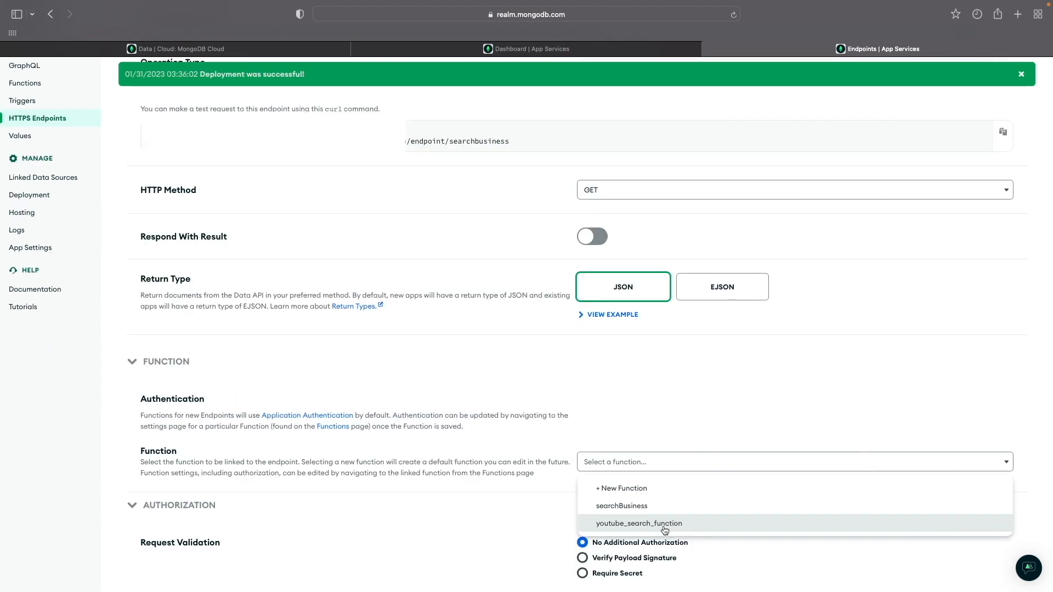
pyautogui.click(664, 524)
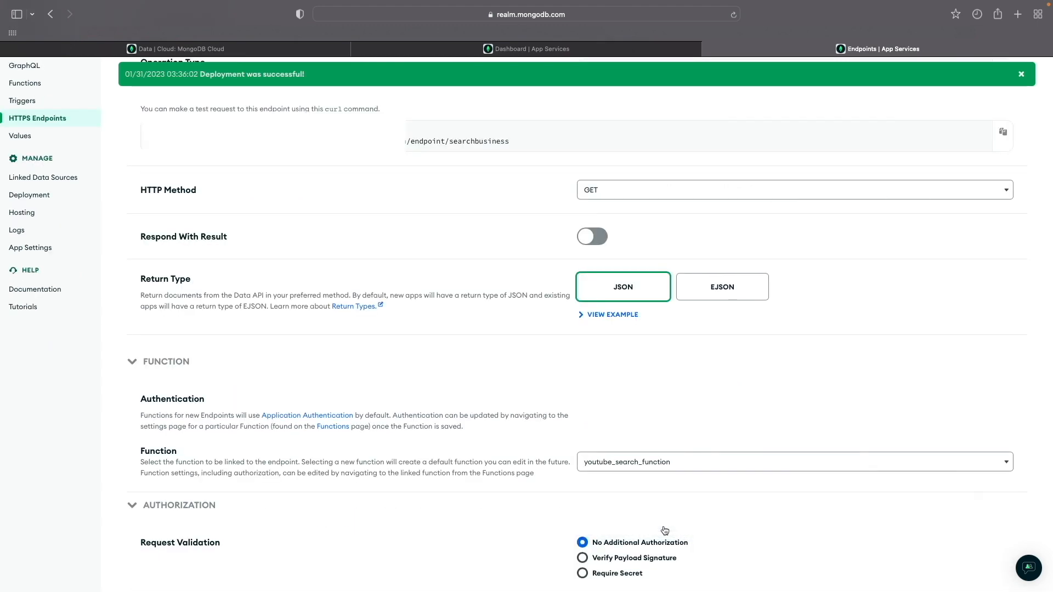
# Save the endpoint draft with No Additional Authorization and deploy the changes
pyautogui.scroll(-4, 665, 531)
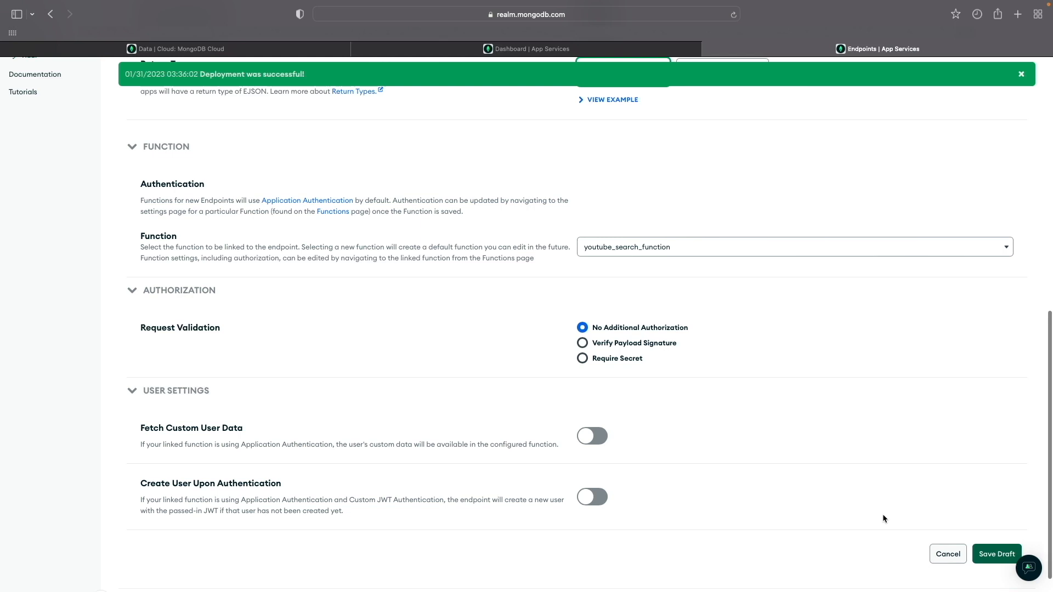
pyautogui.click(990, 555)
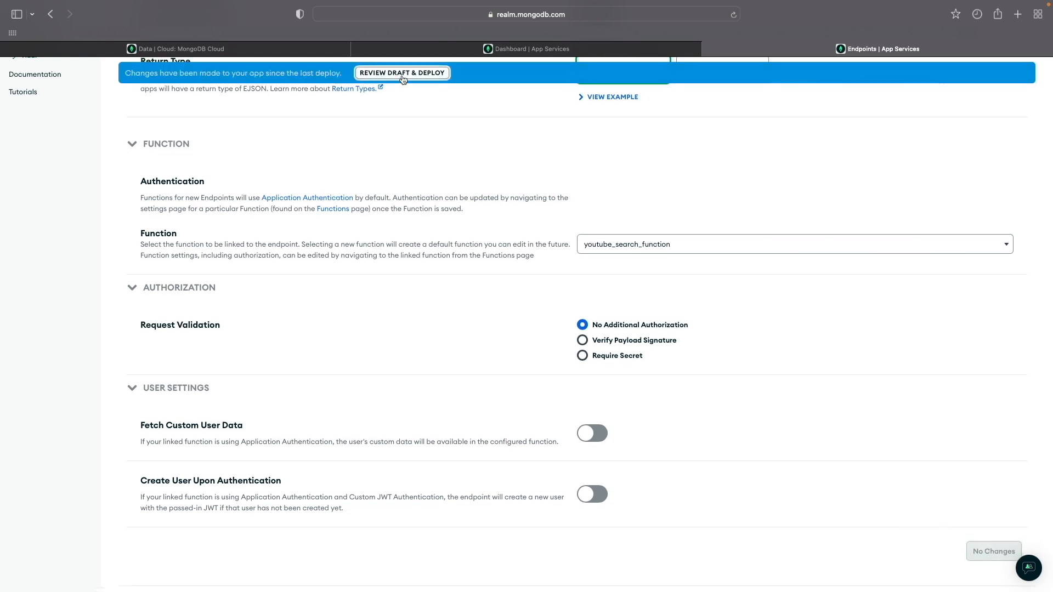
pyautogui.click(402, 74)
pyautogui.click(743, 479)
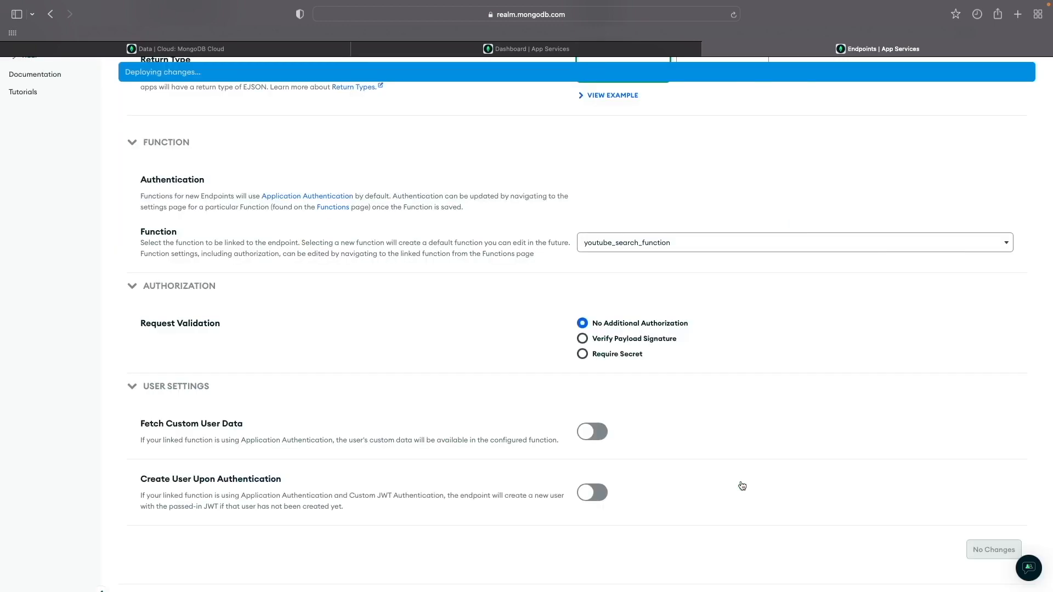
pyautogui.scroll(2, 429, 357)
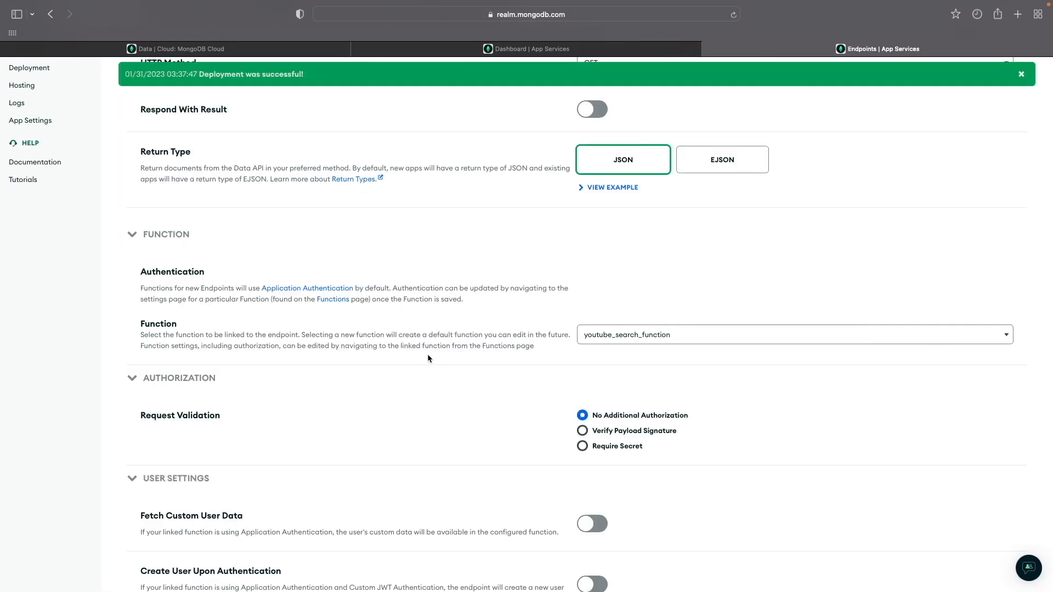
pyautogui.scroll(1, 428, 358)
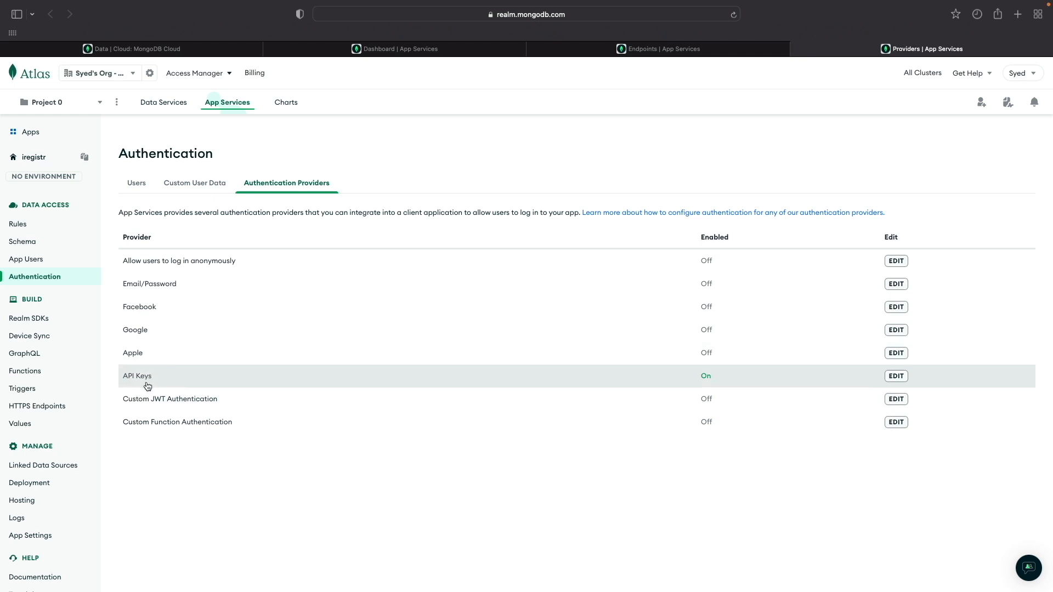
# Examine the app's user list and authentication providers, and open the API Keys provider's settings
pyautogui.click(136, 185)
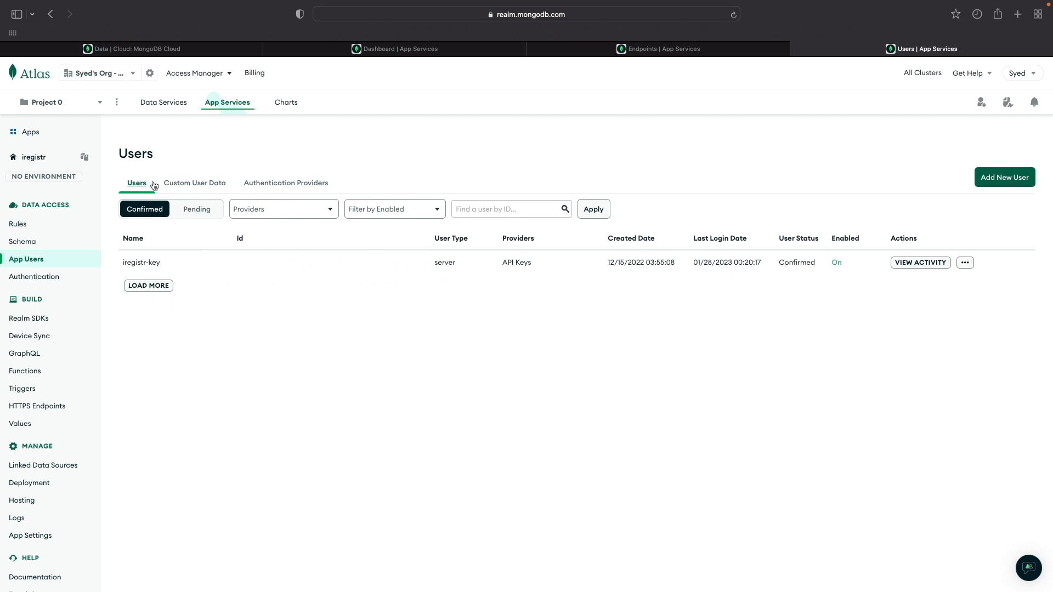
pyautogui.click(286, 182)
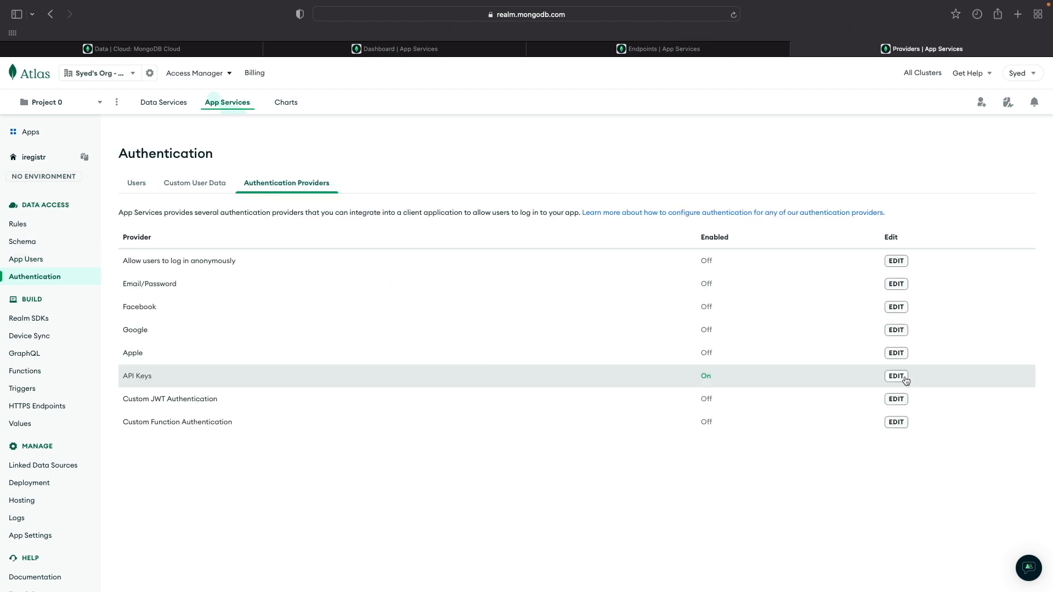
pyautogui.click(898, 376)
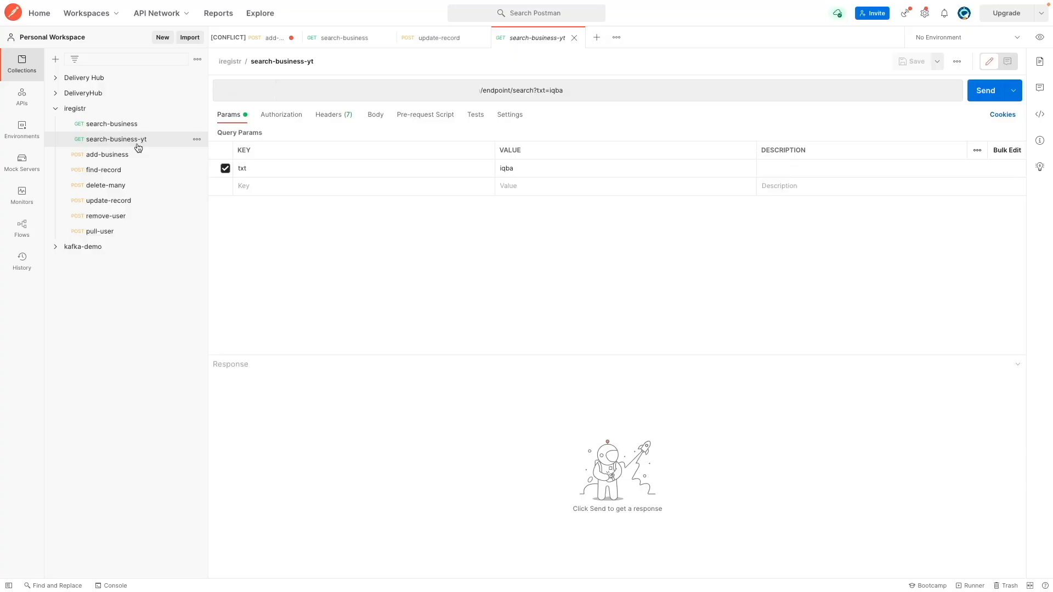
# Examine the search-business-yt request's authorization, headers and body, along with the API Key authorization of the parent iregistr collection
pyautogui.click(281, 119)
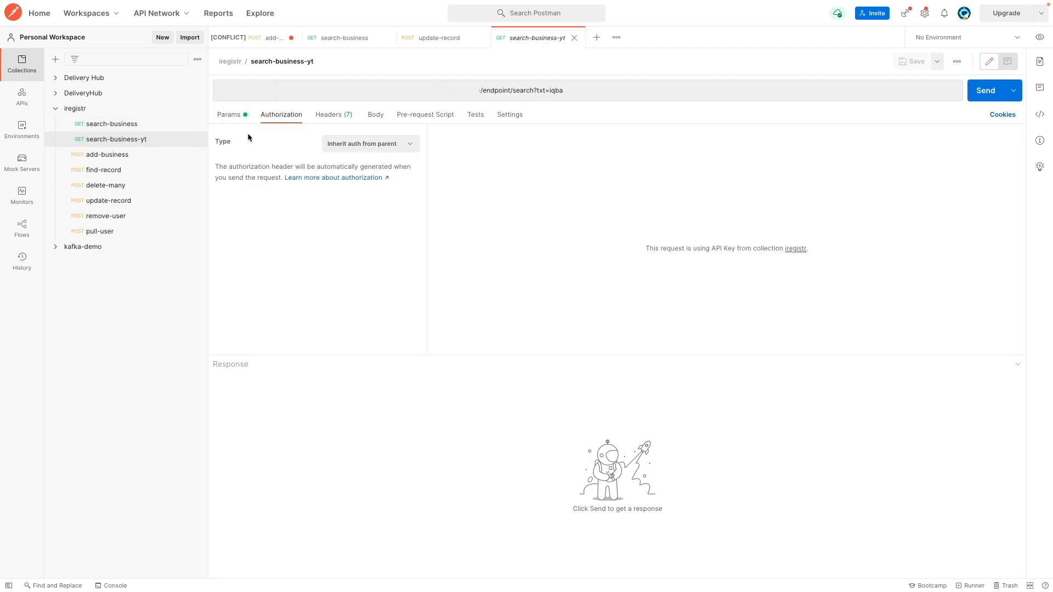
pyautogui.click(73, 110)
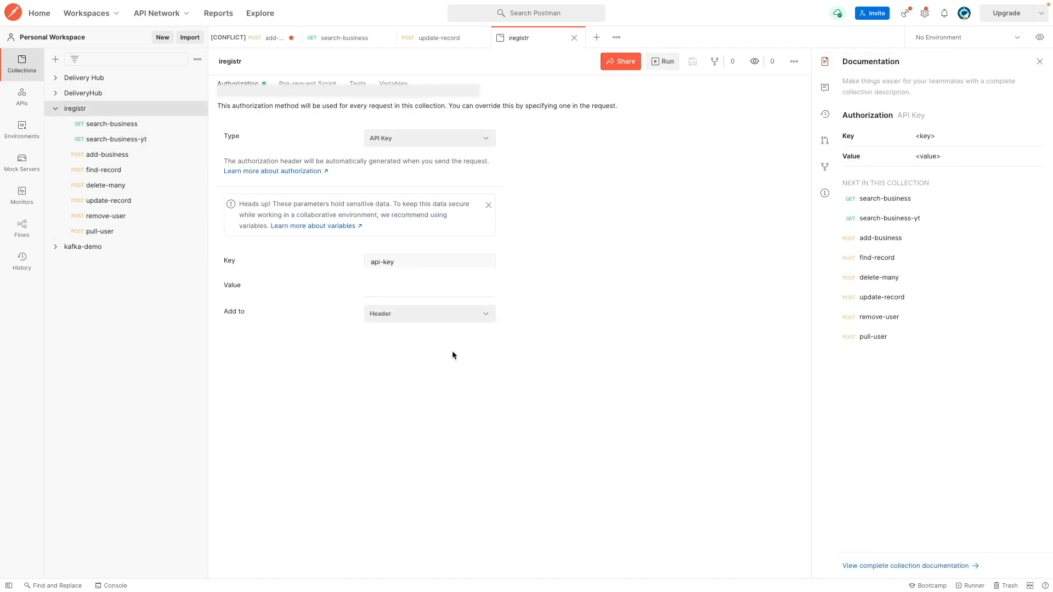
pyautogui.click(176, 139)
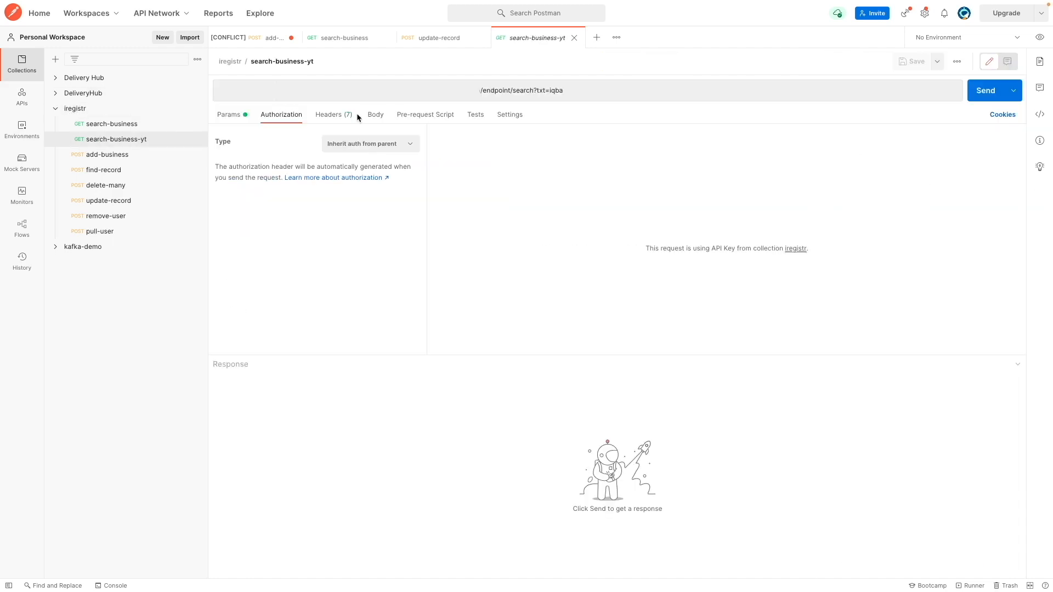
pyautogui.click(336, 116)
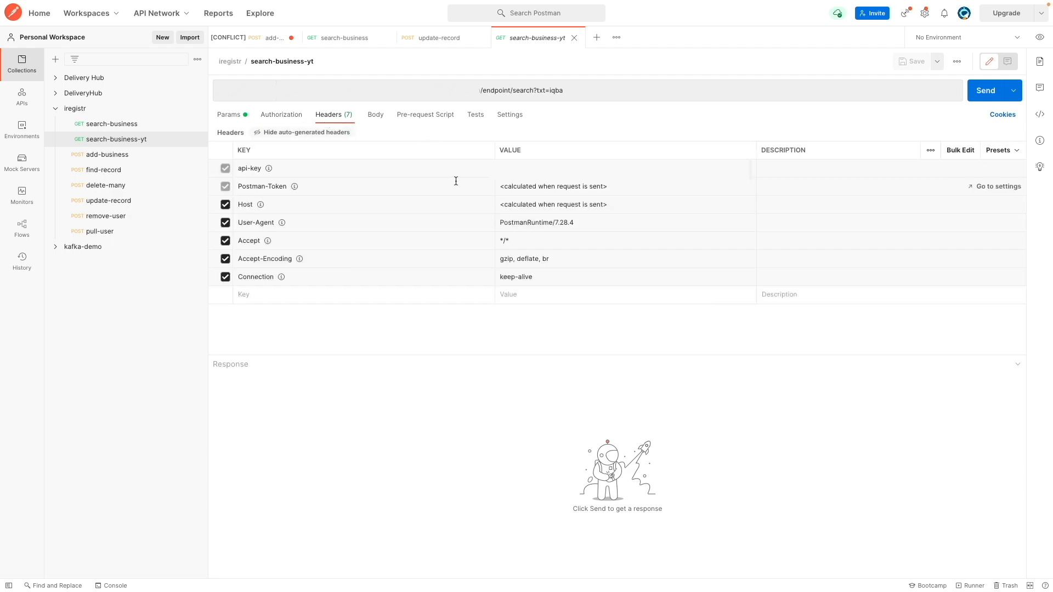
pyautogui.click(375, 115)
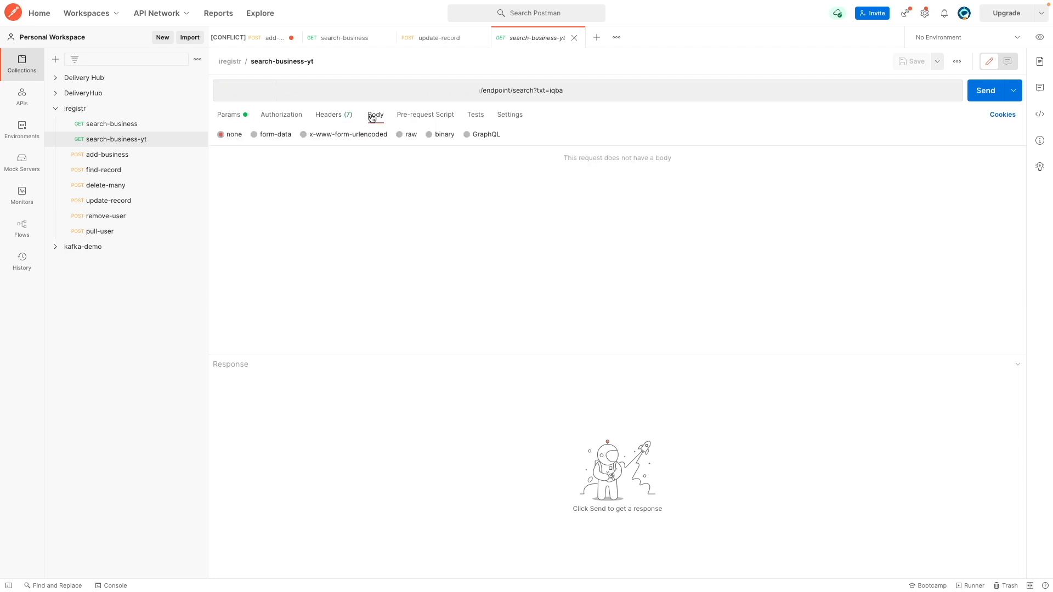
# Change the search-business-yt request URL's path to /endpoint/searchbusiness, keeping the query txt=iqba, and save the request
pyautogui.click(515, 91)
pyautogui.moveTo(513, 91); pyautogui.dragTo(565, 92)
pyautogui.click(540, 94)
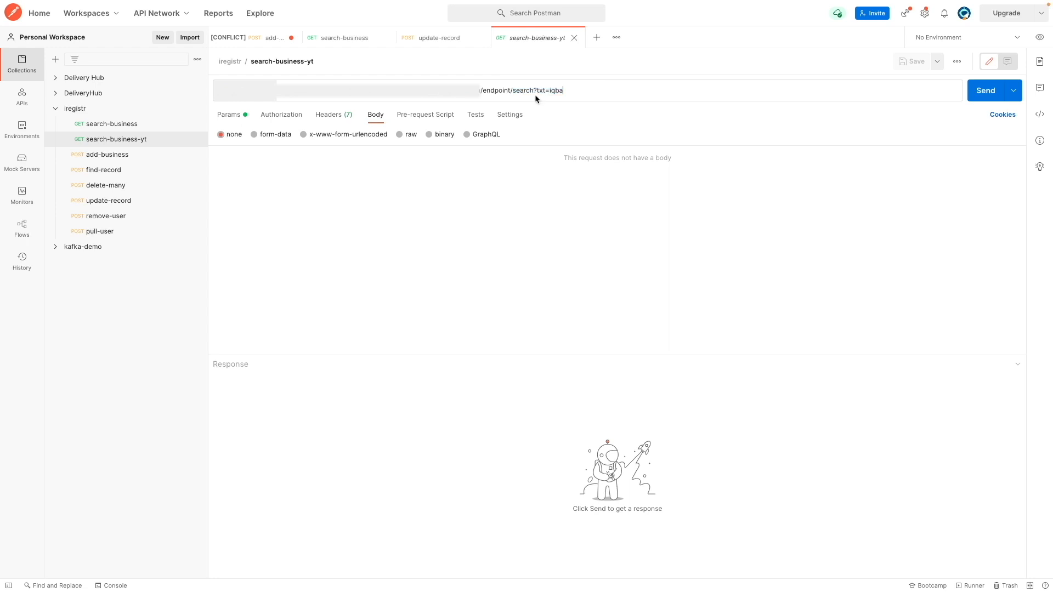
pyautogui.moveTo(536, 92); pyautogui.dragTo(585, 93)
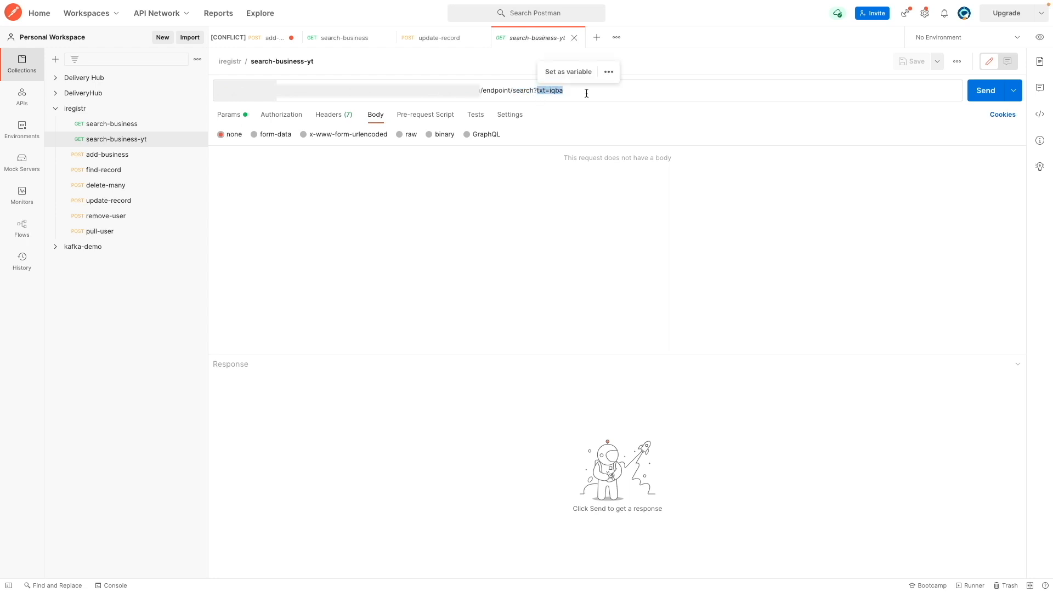
pyautogui.press('Left')
pyautogui.press('Left')
pyautogui.write('business')
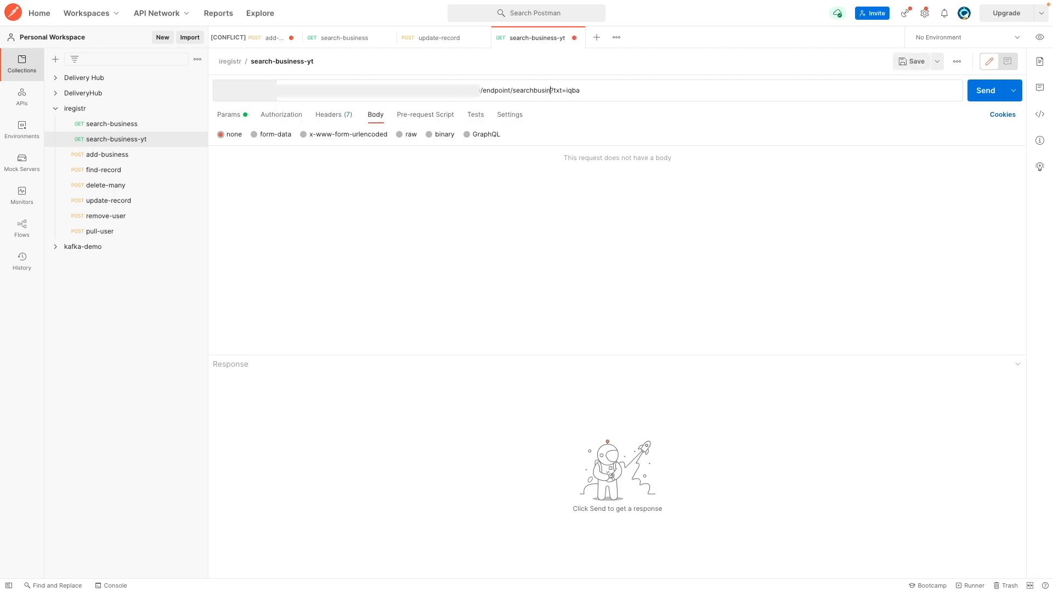
pyautogui.hotkey('ctrl', 's')
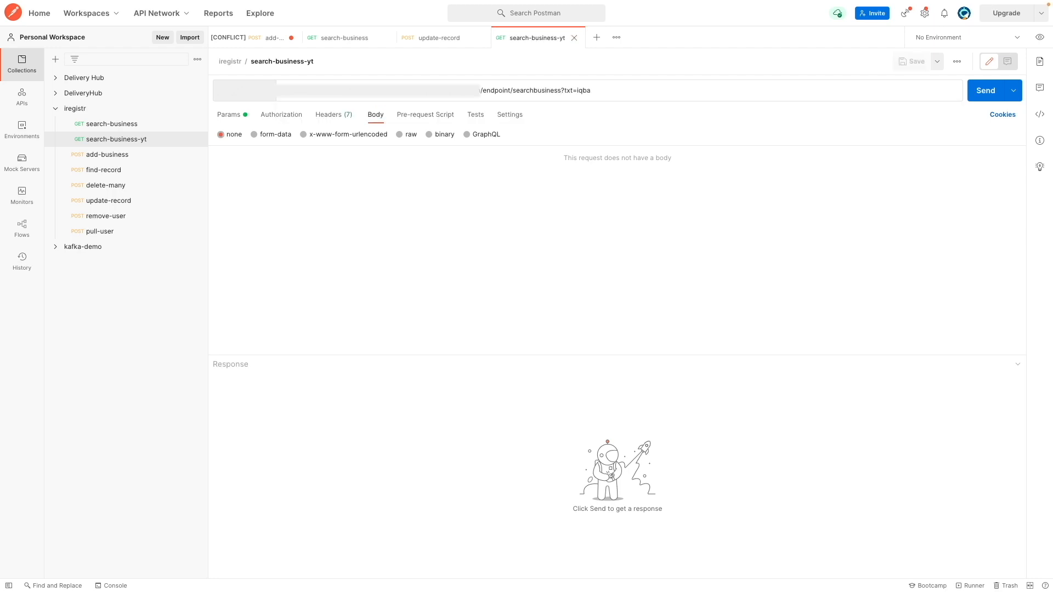
# Send the request for the search text iqba and display the response body as JSON
pyautogui.click(973, 91)
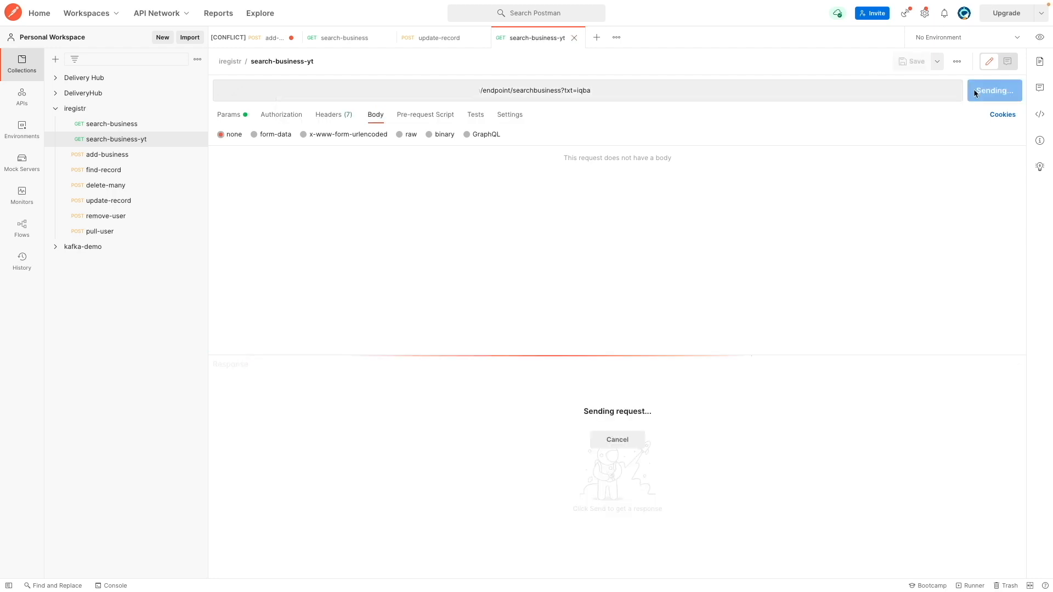
pyautogui.click(390, 385)
pyautogui.click(398, 409)
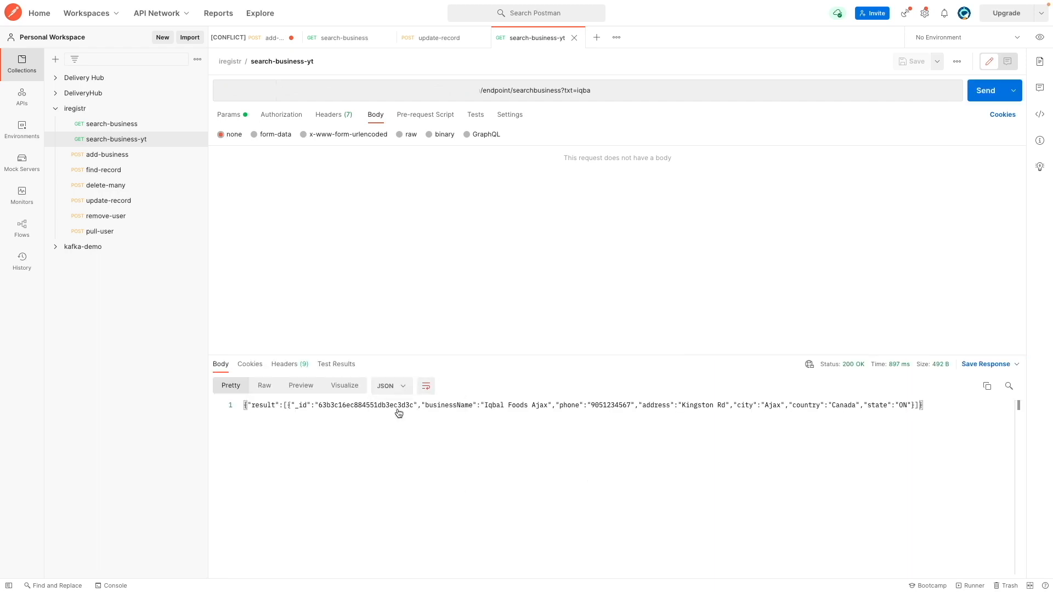
# Set the URL's txt parameter to aja, send the request, and review the response body formatted as JSON
pyautogui.click(608, 91)
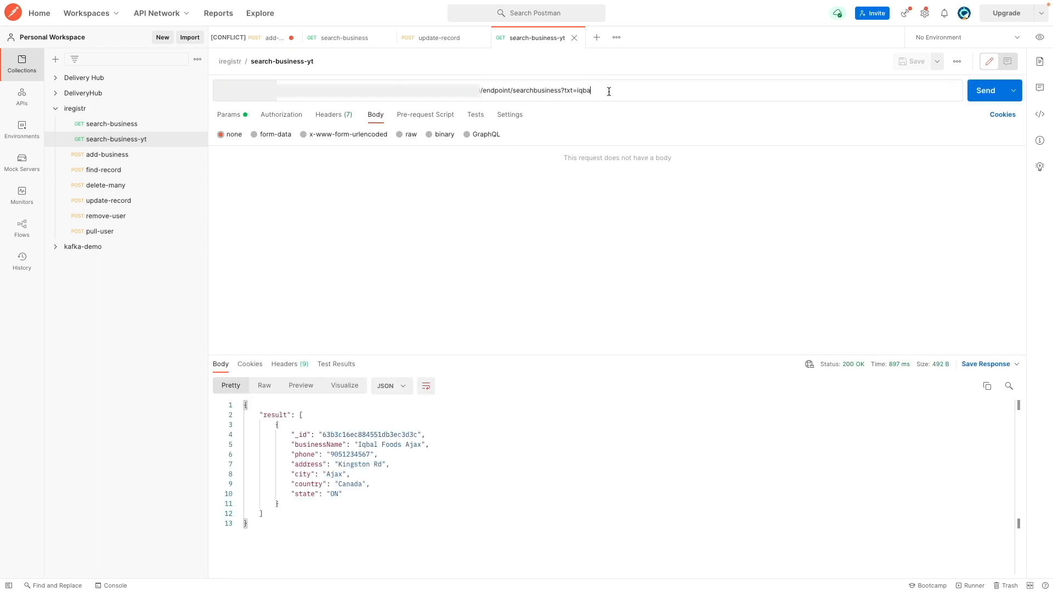
pyautogui.press('BackSpace')
pyautogui.press('BackSpace')
pyautogui.press('BackSpace')
pyautogui.write('aja')
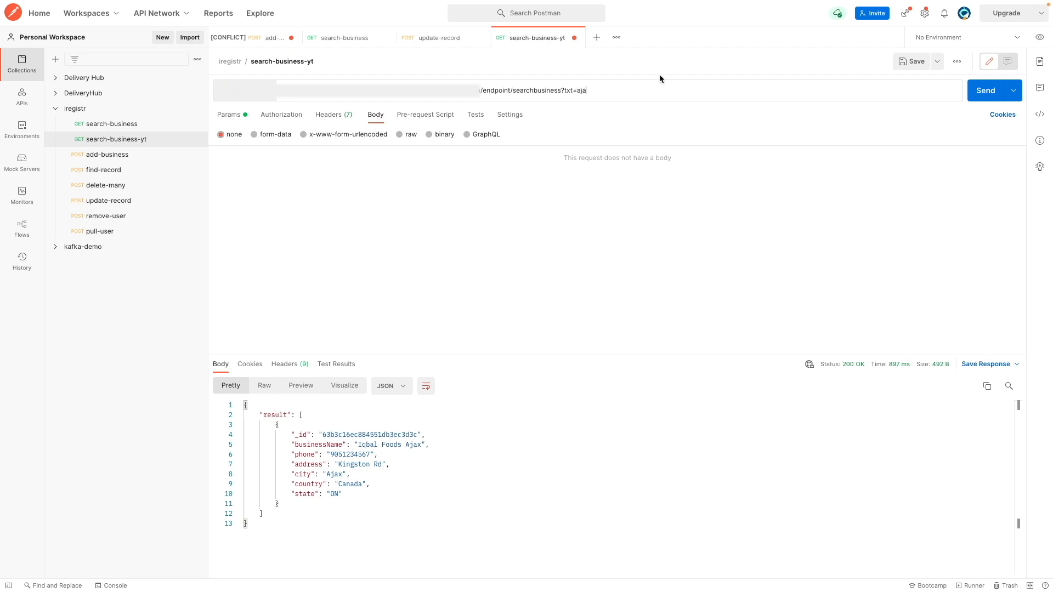
pyautogui.click(982, 93)
pyautogui.click(387, 384)
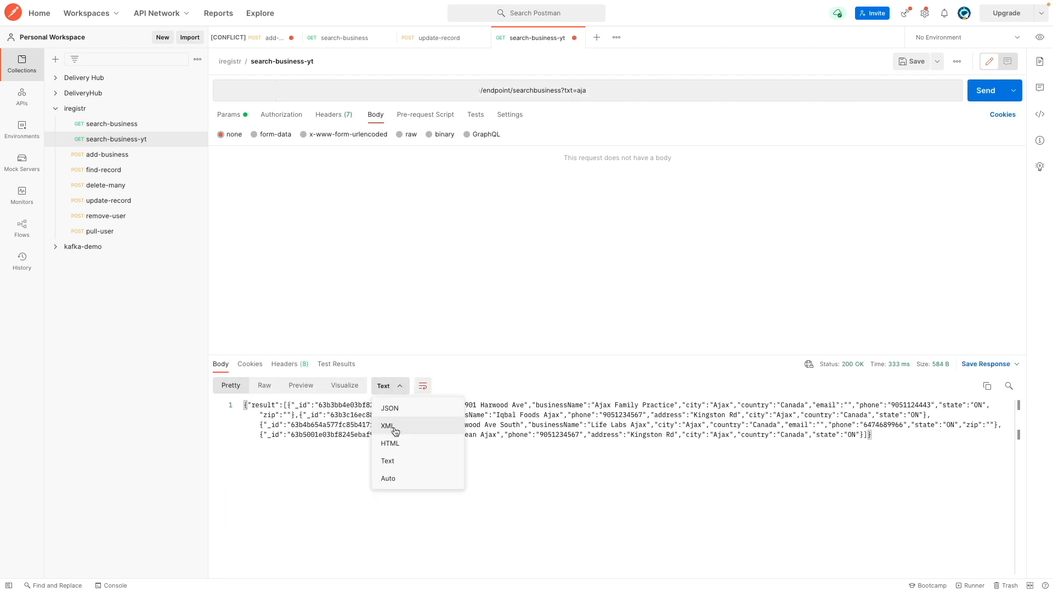
pyautogui.click(391, 408)
pyautogui.scroll(-4, 512, 481)
pyautogui.scroll(4, 512, 481)
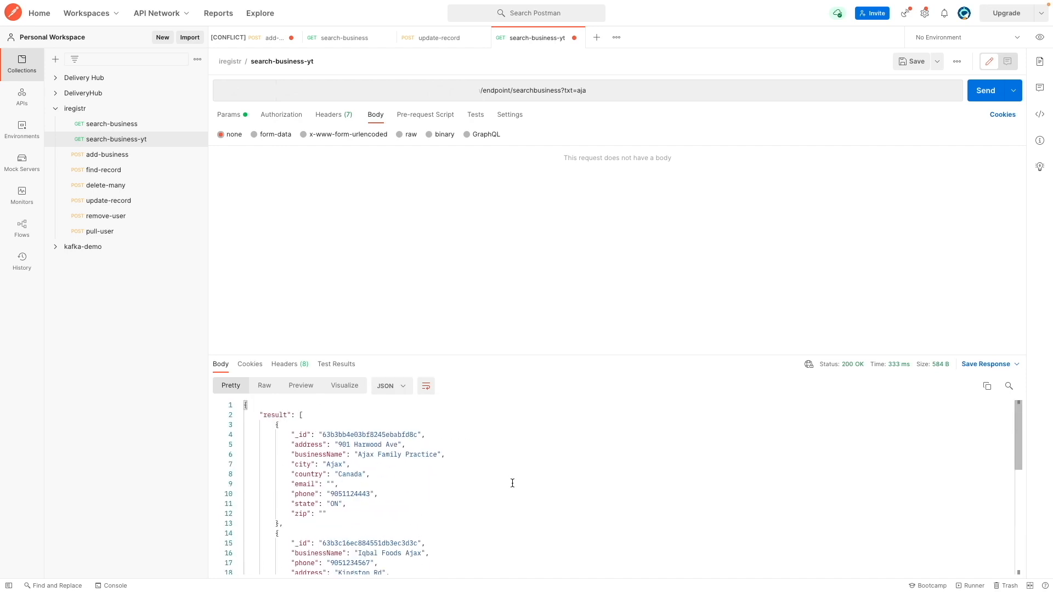
# Set the URL's txt parameter to lllll and send the request to test a nonsense search text
pyautogui.click(602, 90)
pyautogui.press('BackSpace')
pyautogui.press('BackSpace')
pyautogui.press('BackSpace')
pyautogui.write('lllll')
pyautogui.click(985, 90)
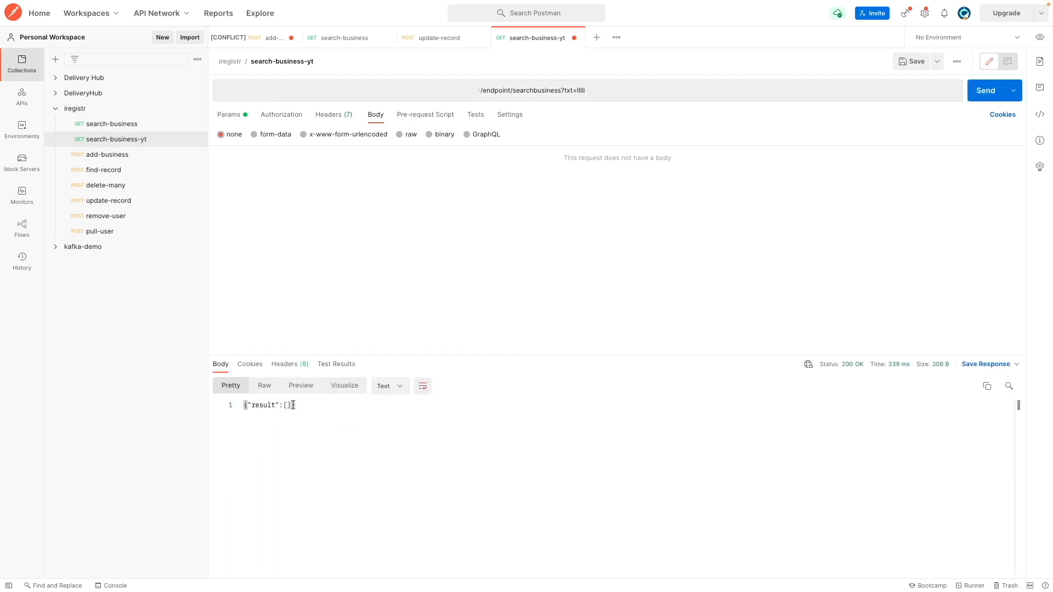
# Set the request's authorization type to No Auth and send it to test unauthenticated access
pyautogui.click(235, 121)
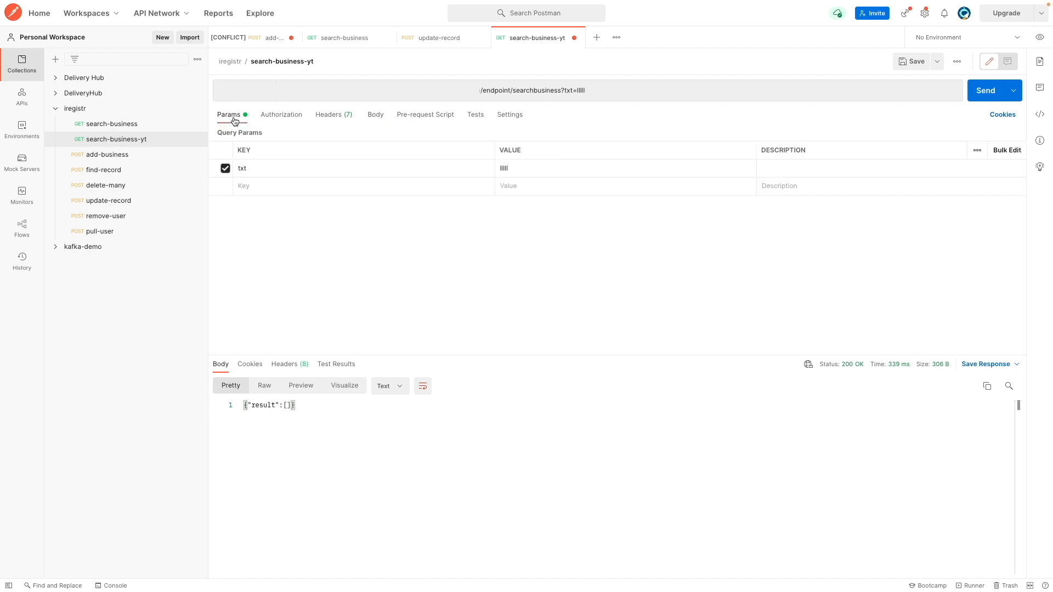
pyautogui.click(293, 121)
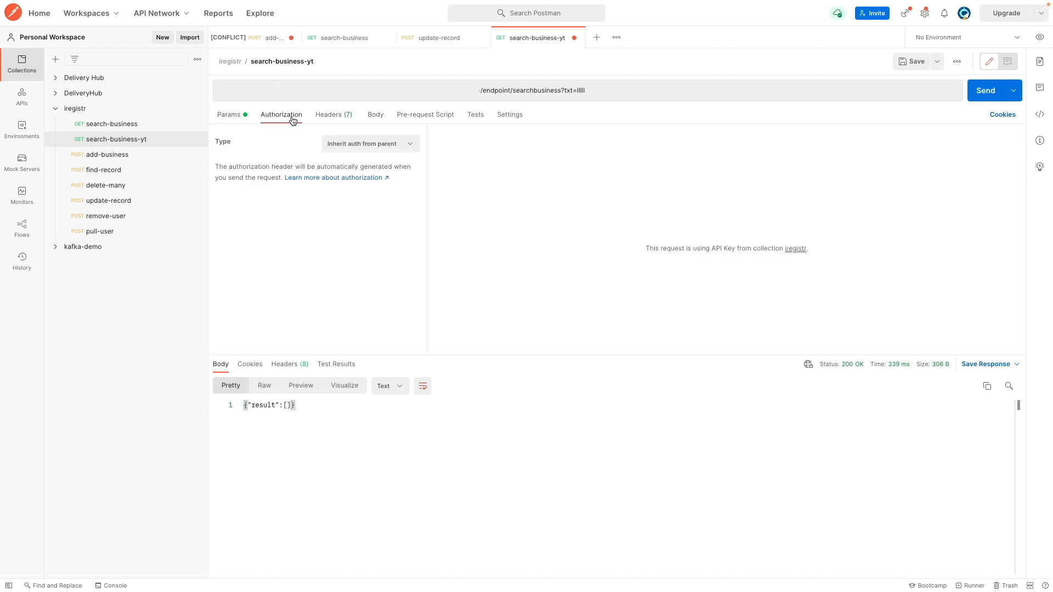
pyautogui.click(375, 145)
pyautogui.click(362, 185)
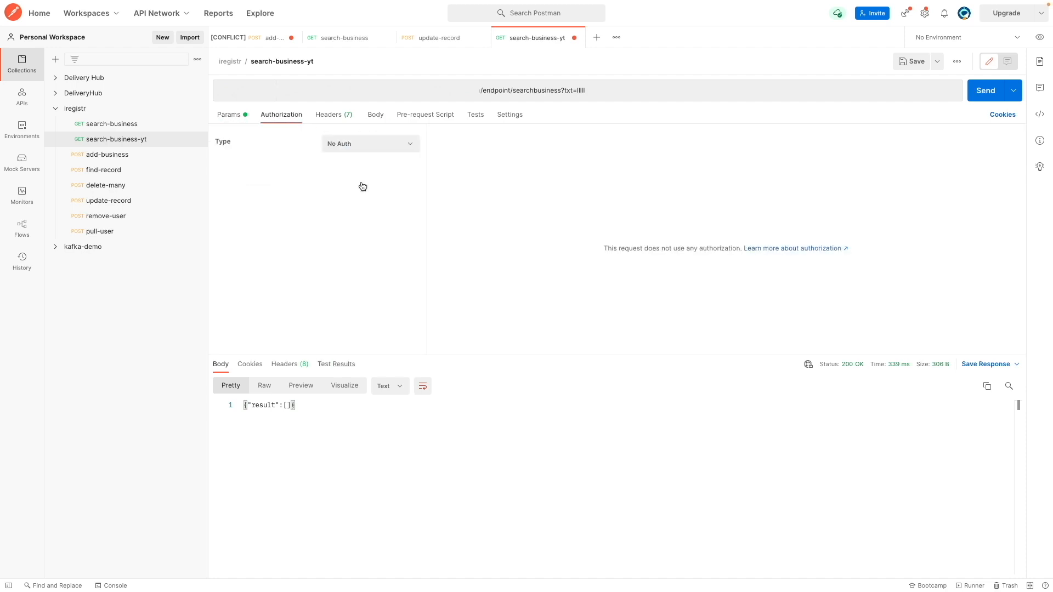
pyautogui.click(985, 98)
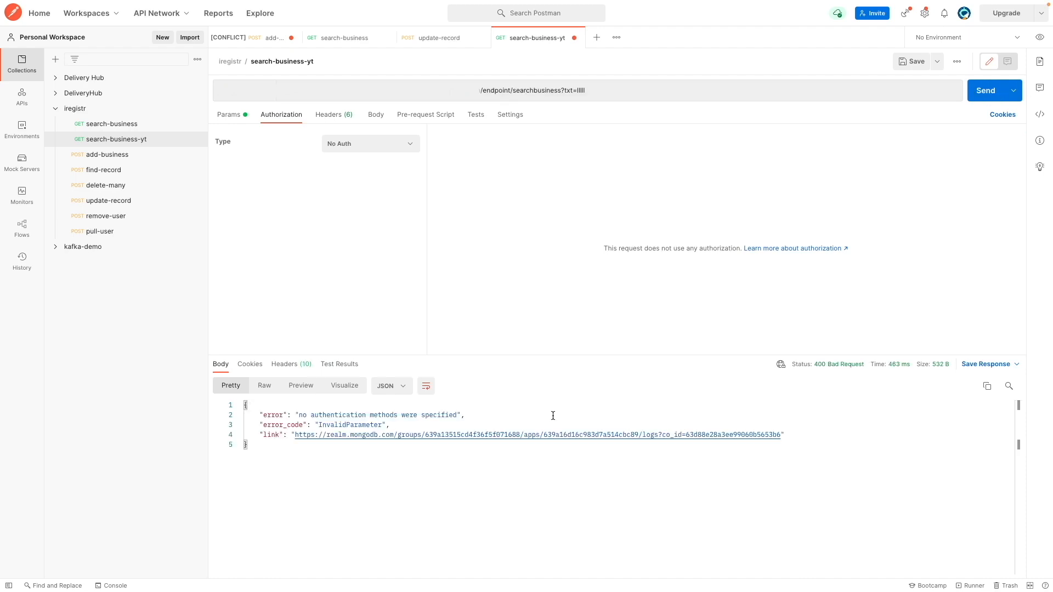
# Switch to the App Services dashboard in the browser and examine the log entry for the unauthenticated request
pyautogui.moveTo(826, 369)
pyautogui.click(538, 434)
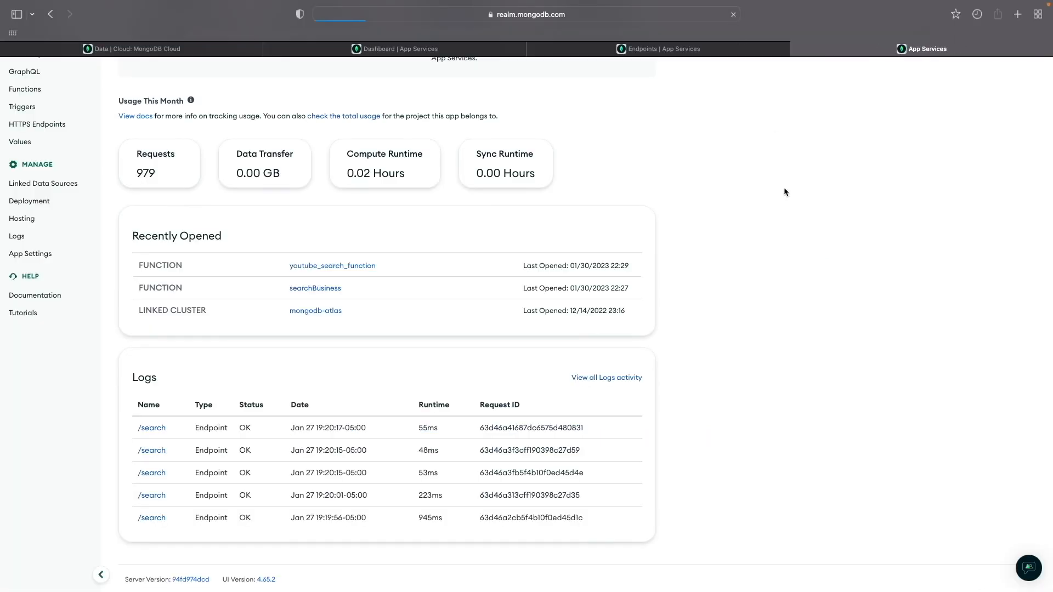
pyautogui.scroll(-5, 792, 242)
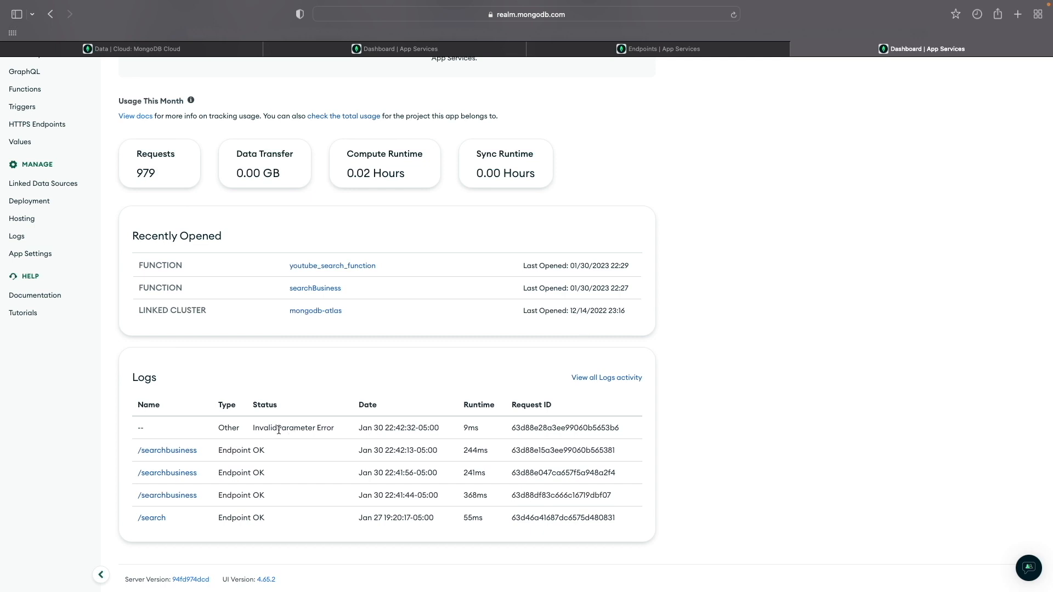
pyautogui.moveTo(290, 429); pyautogui.dragTo(316, 429)
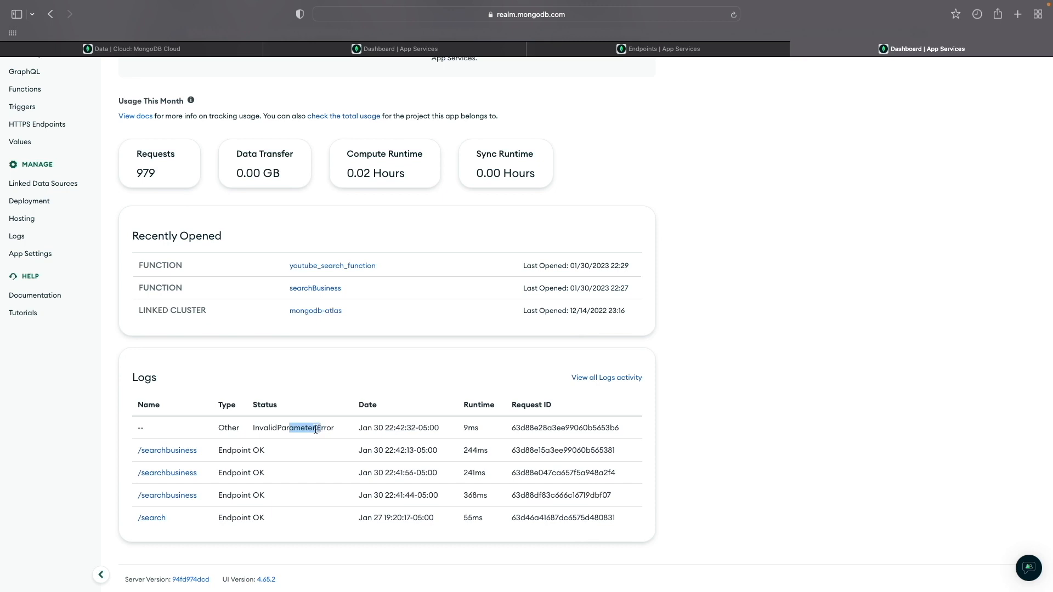